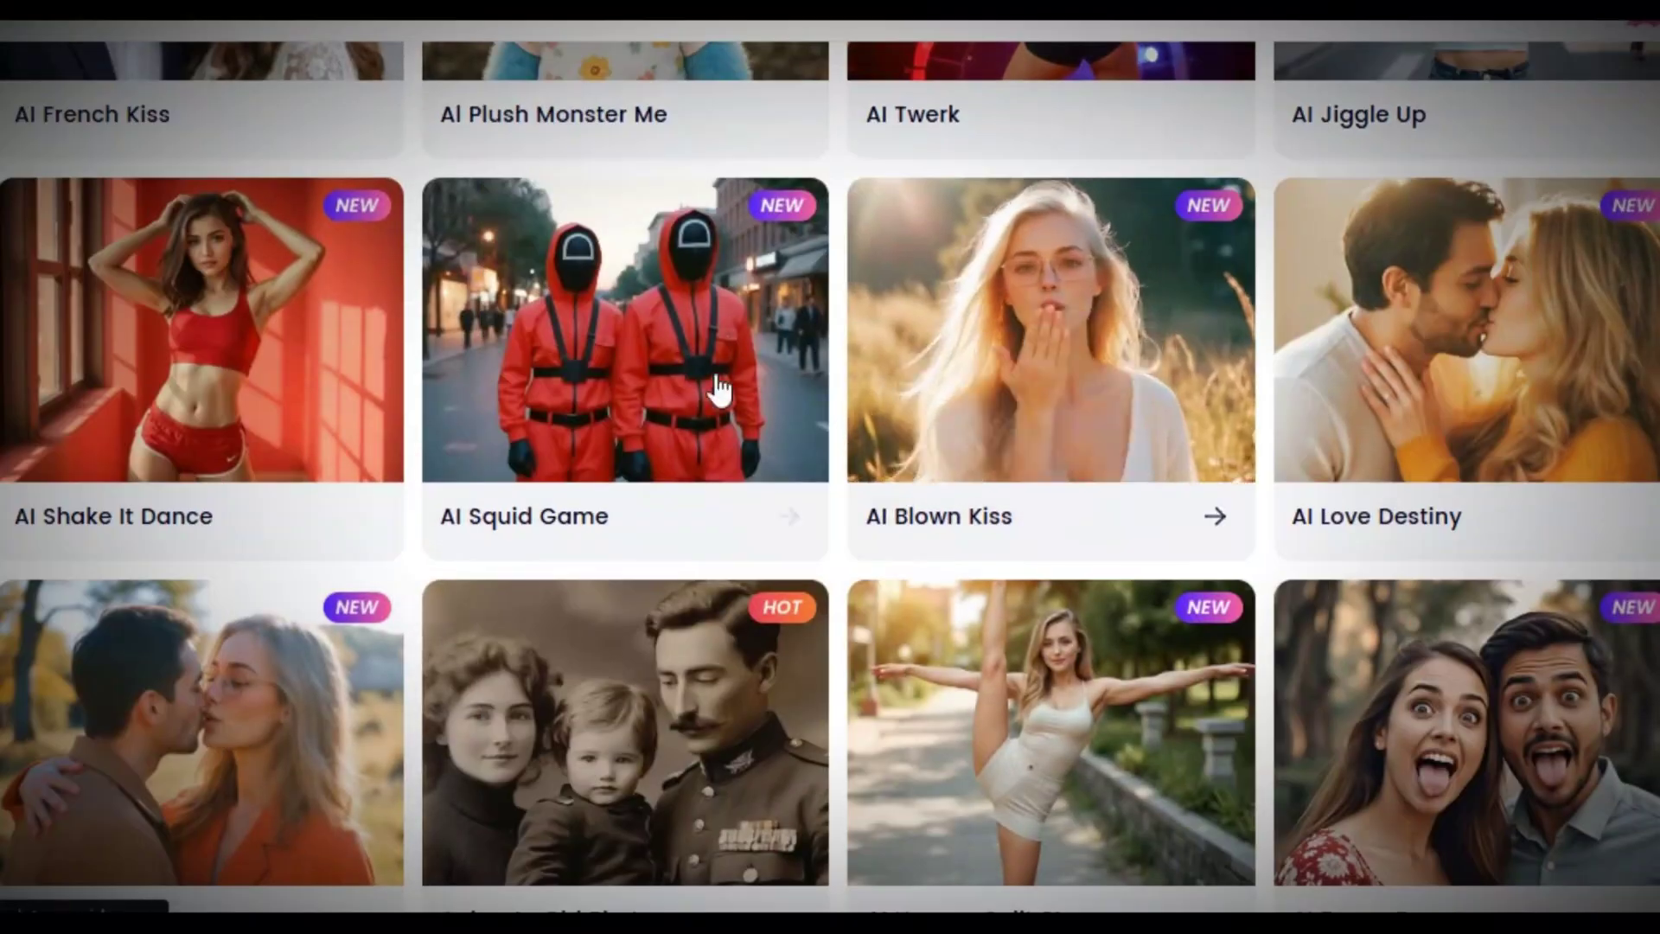
# - Scroll down through the Clipfly homepage's feature sections and back up to the top
pyautogui.scroll(-20, 743, 471)
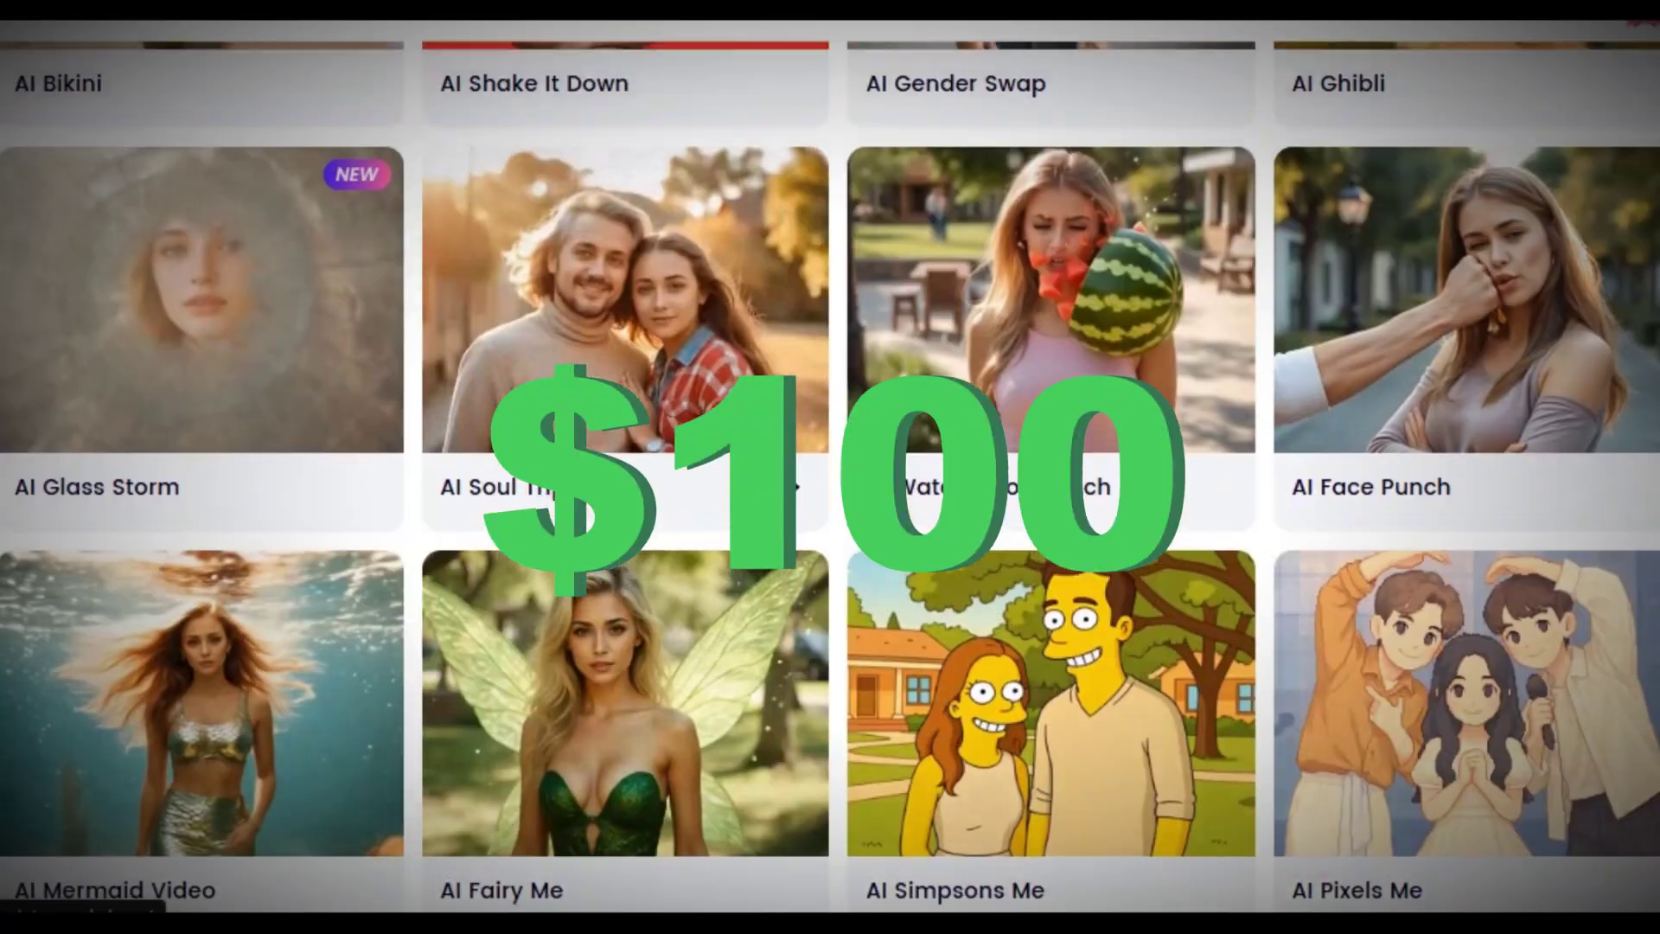
pyautogui.scroll(-15, 850, 596)
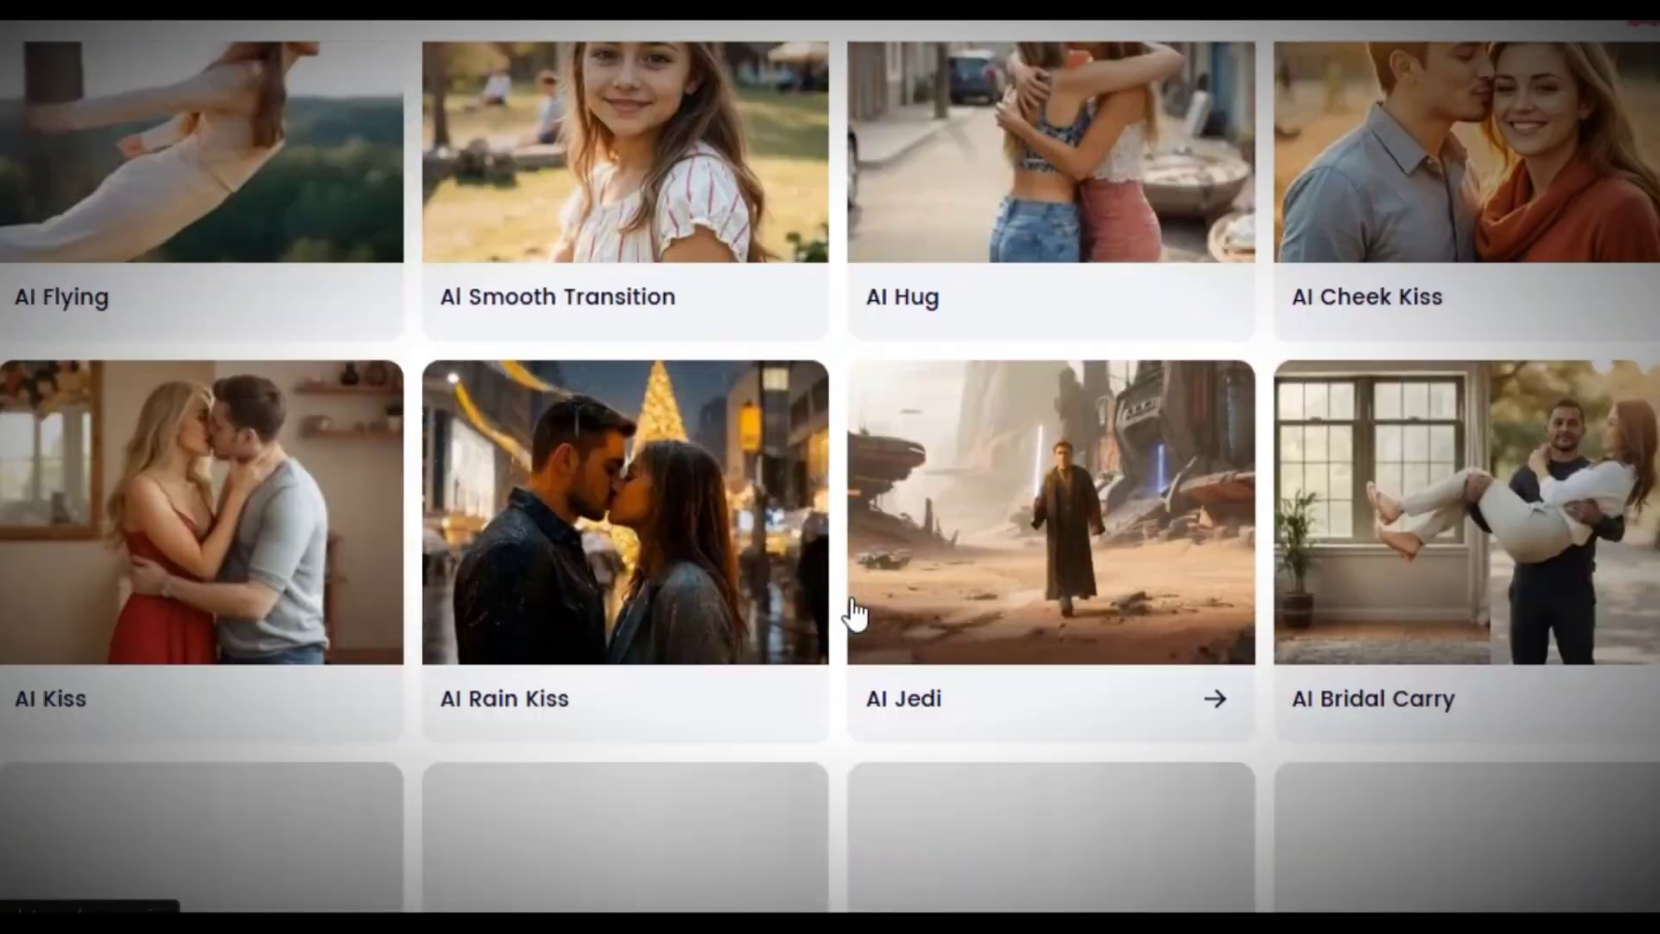
pyautogui.scroll(-15, 850, 597)
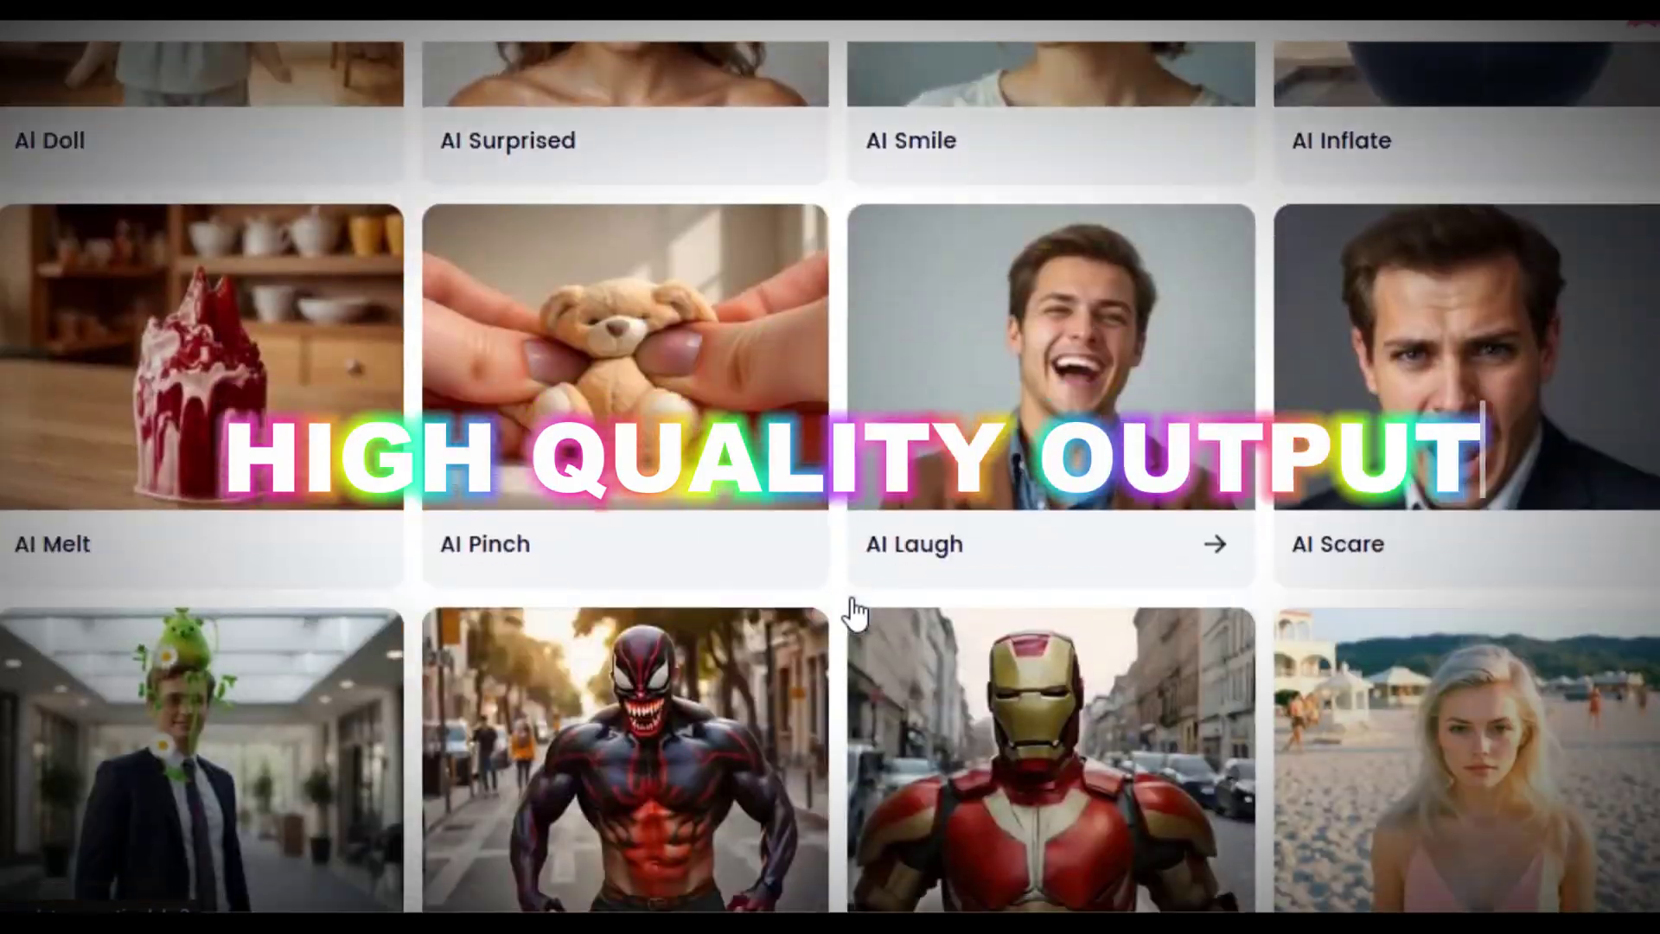
pyautogui.scroll(-2, 856, 613)
pyautogui.scroll(10, 856, 614)
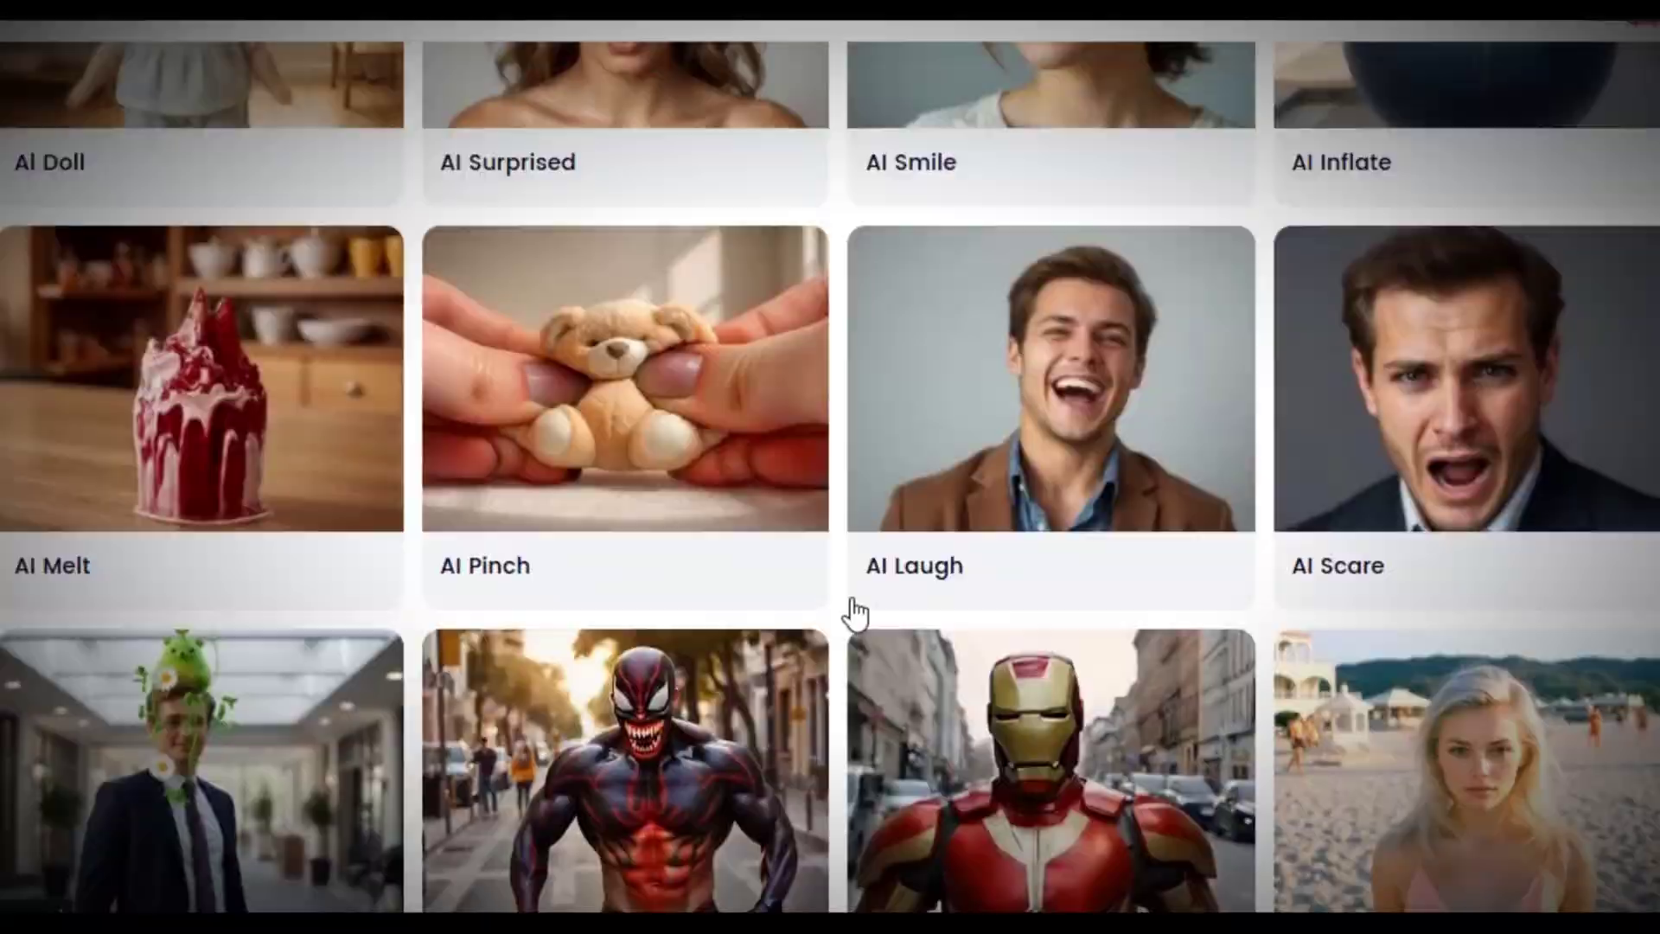
pyautogui.scroll(8, 855, 614)
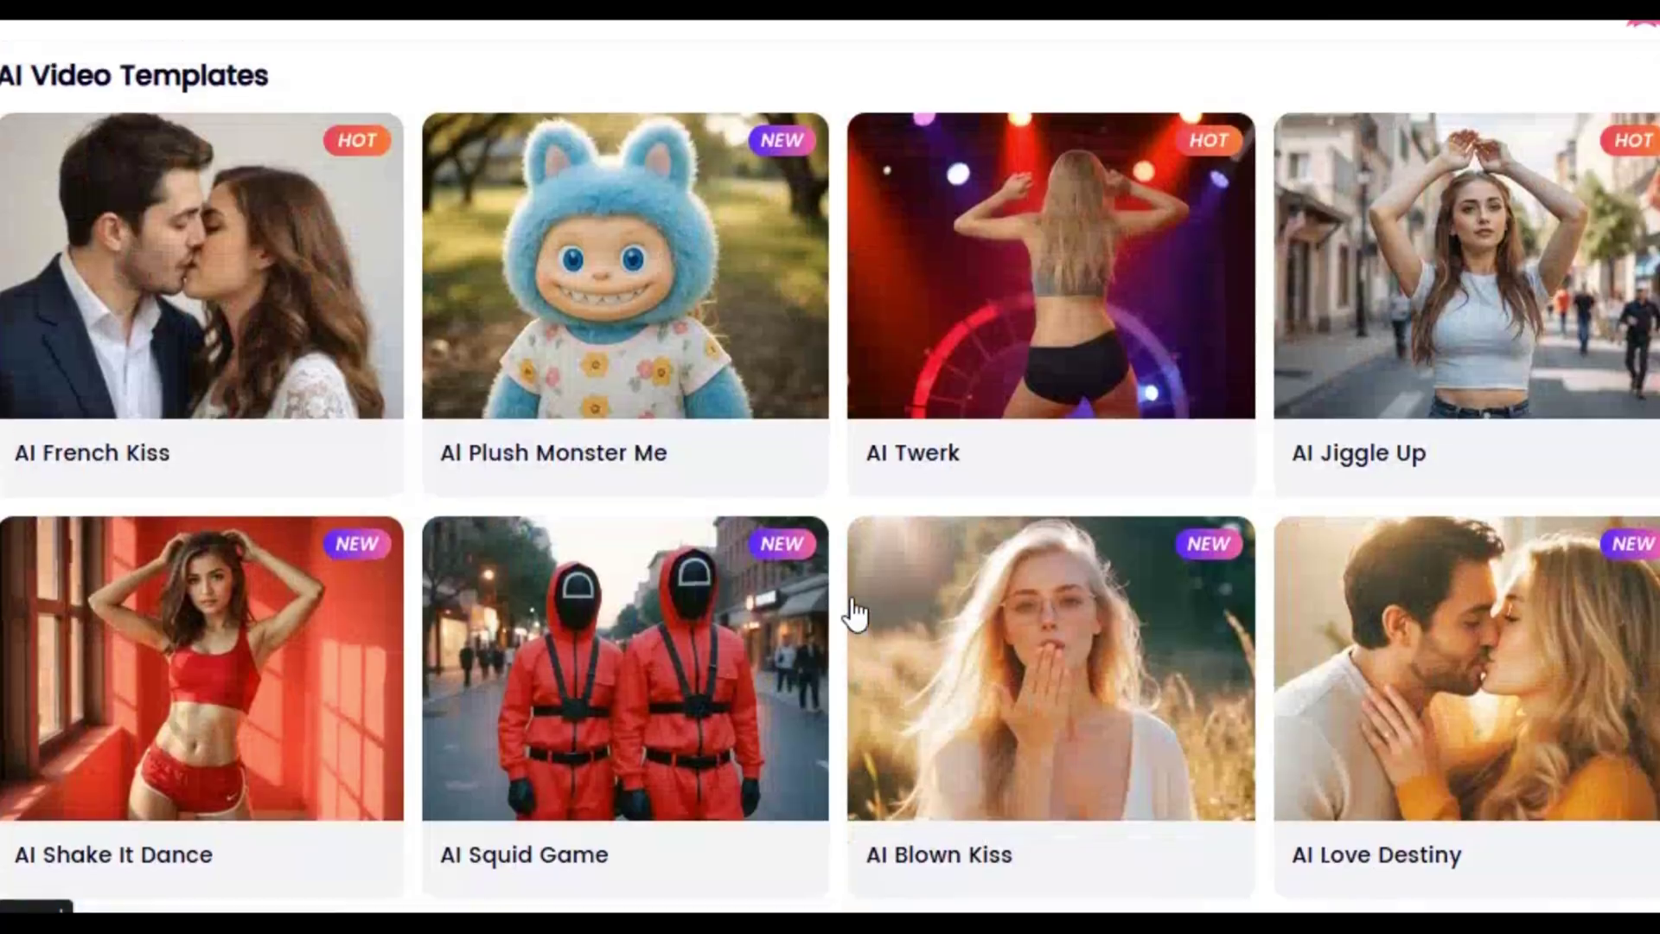
pyautogui.scroll(5, 856, 614)
pyautogui.scroll(5, 856, 614)
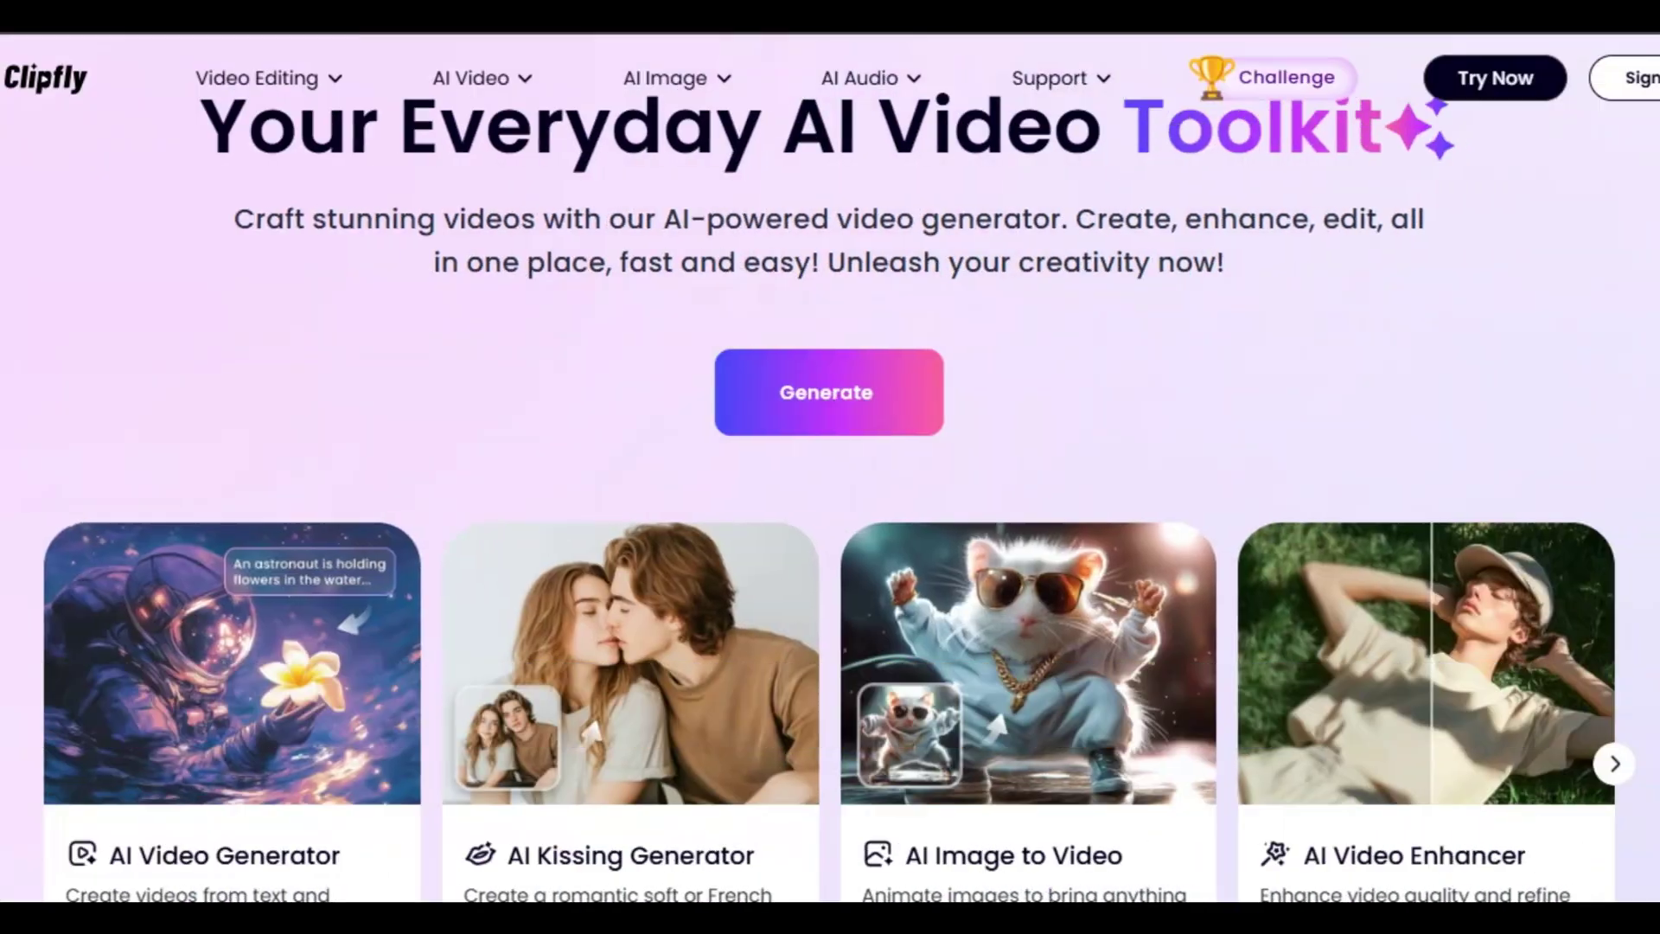
# - Browse further down the homepage to reach the AI tools showcase
pyautogui.scroll(-10, 830, 519)
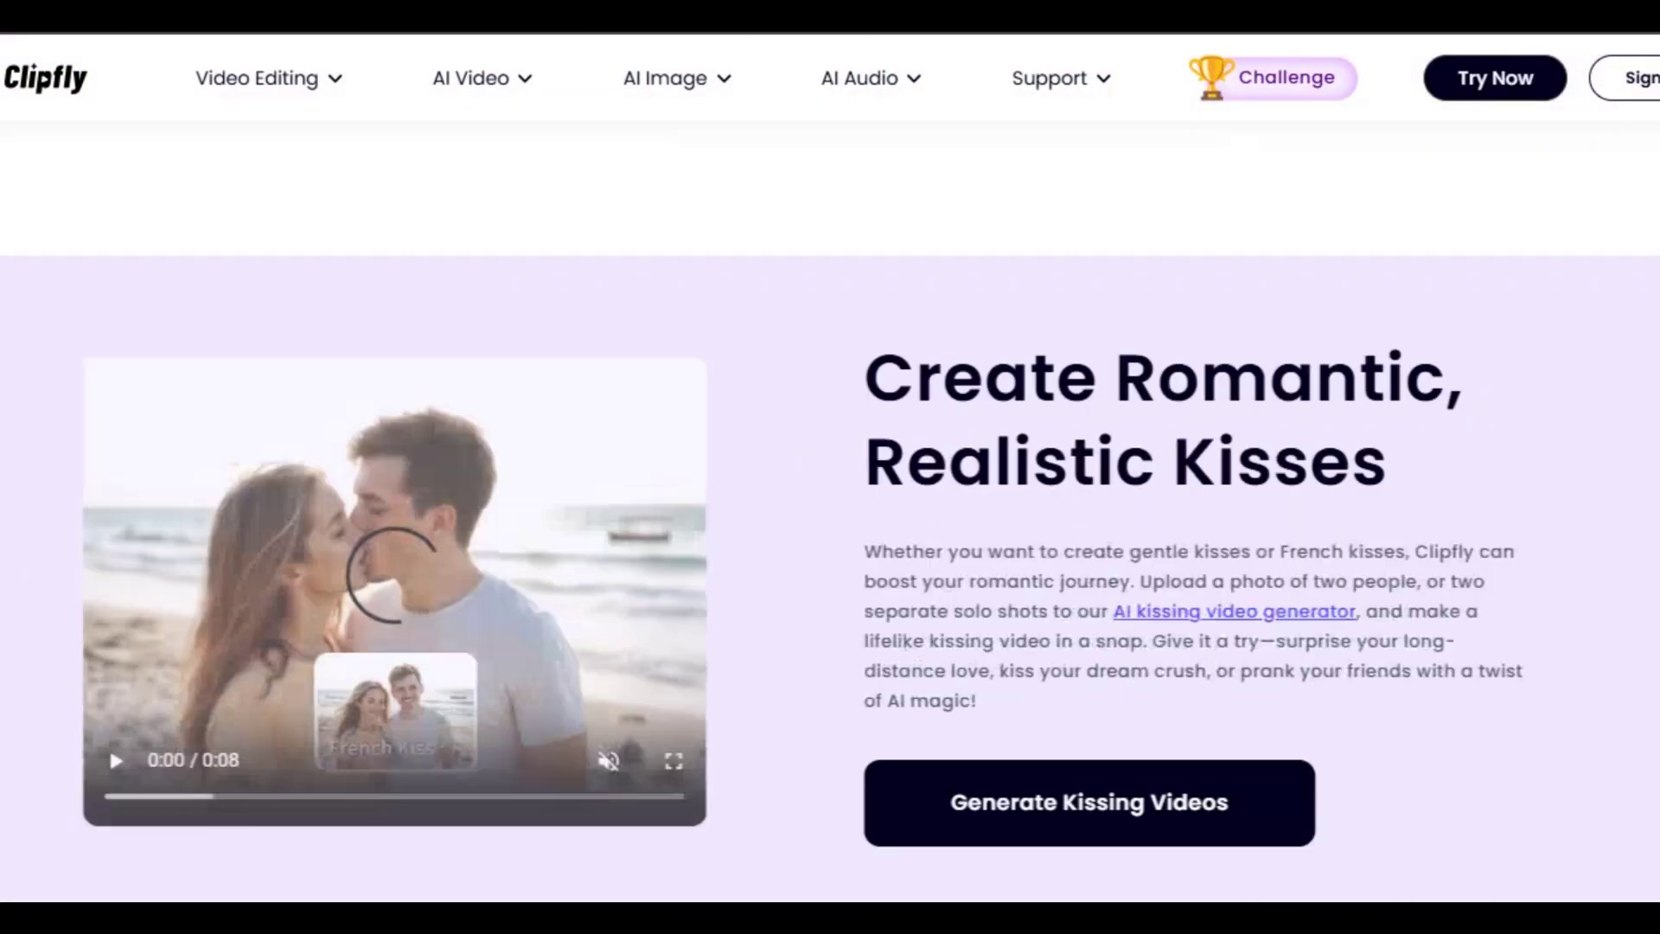
pyautogui.scroll(-15, 830, 518)
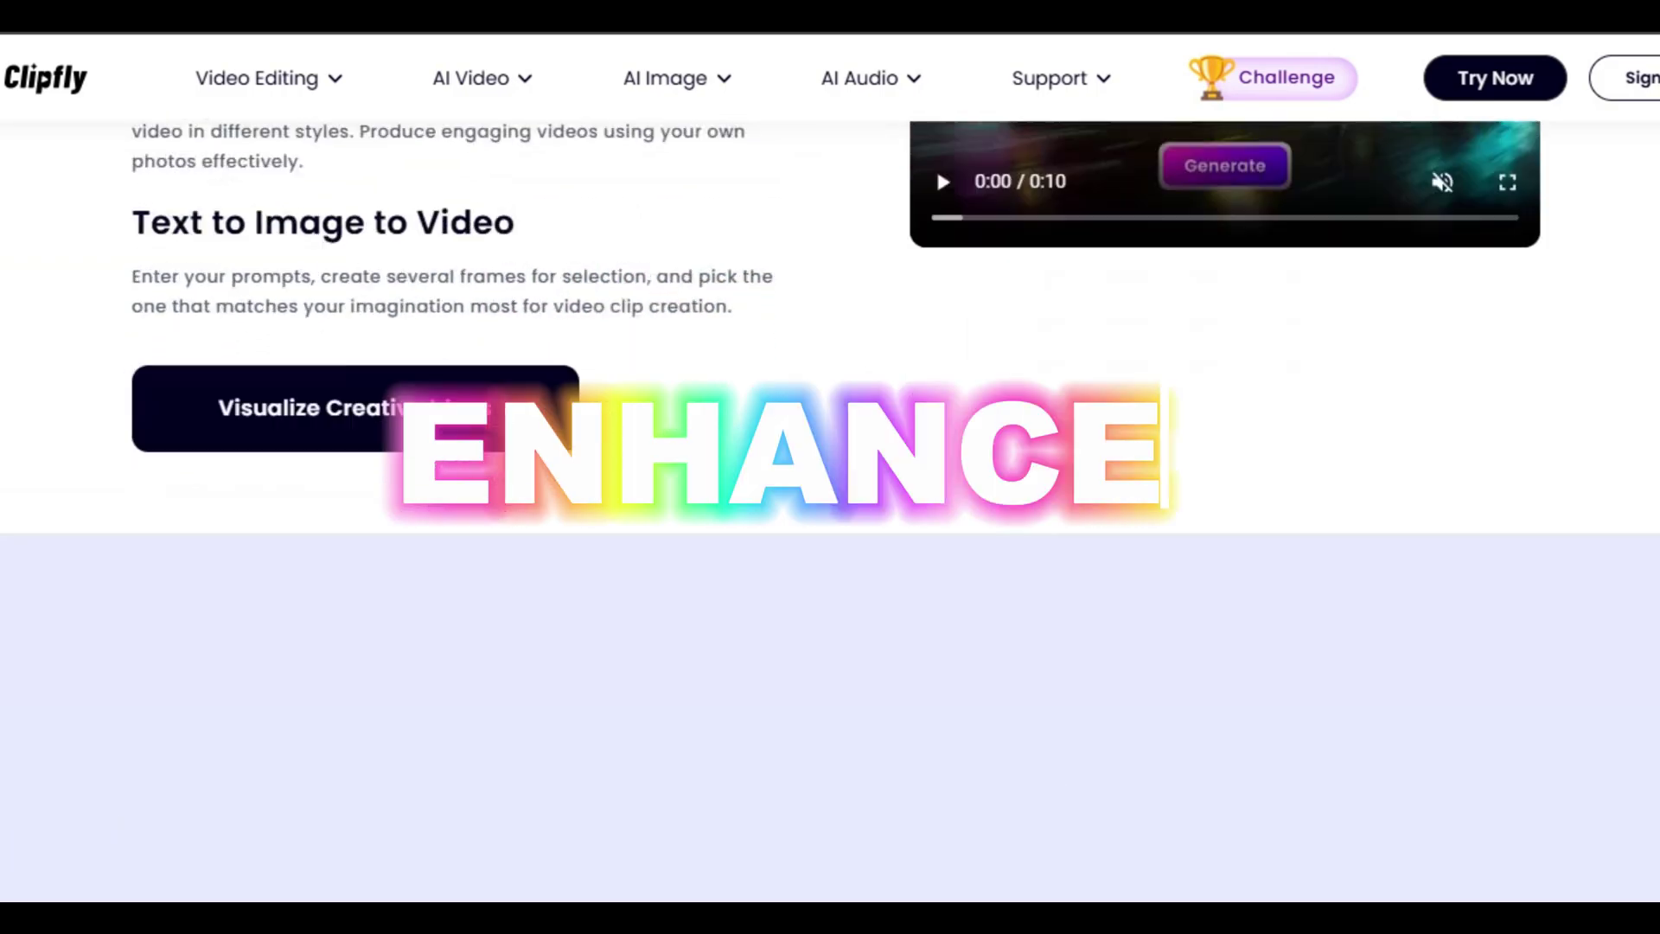
pyautogui.scroll(-20, 830, 518)
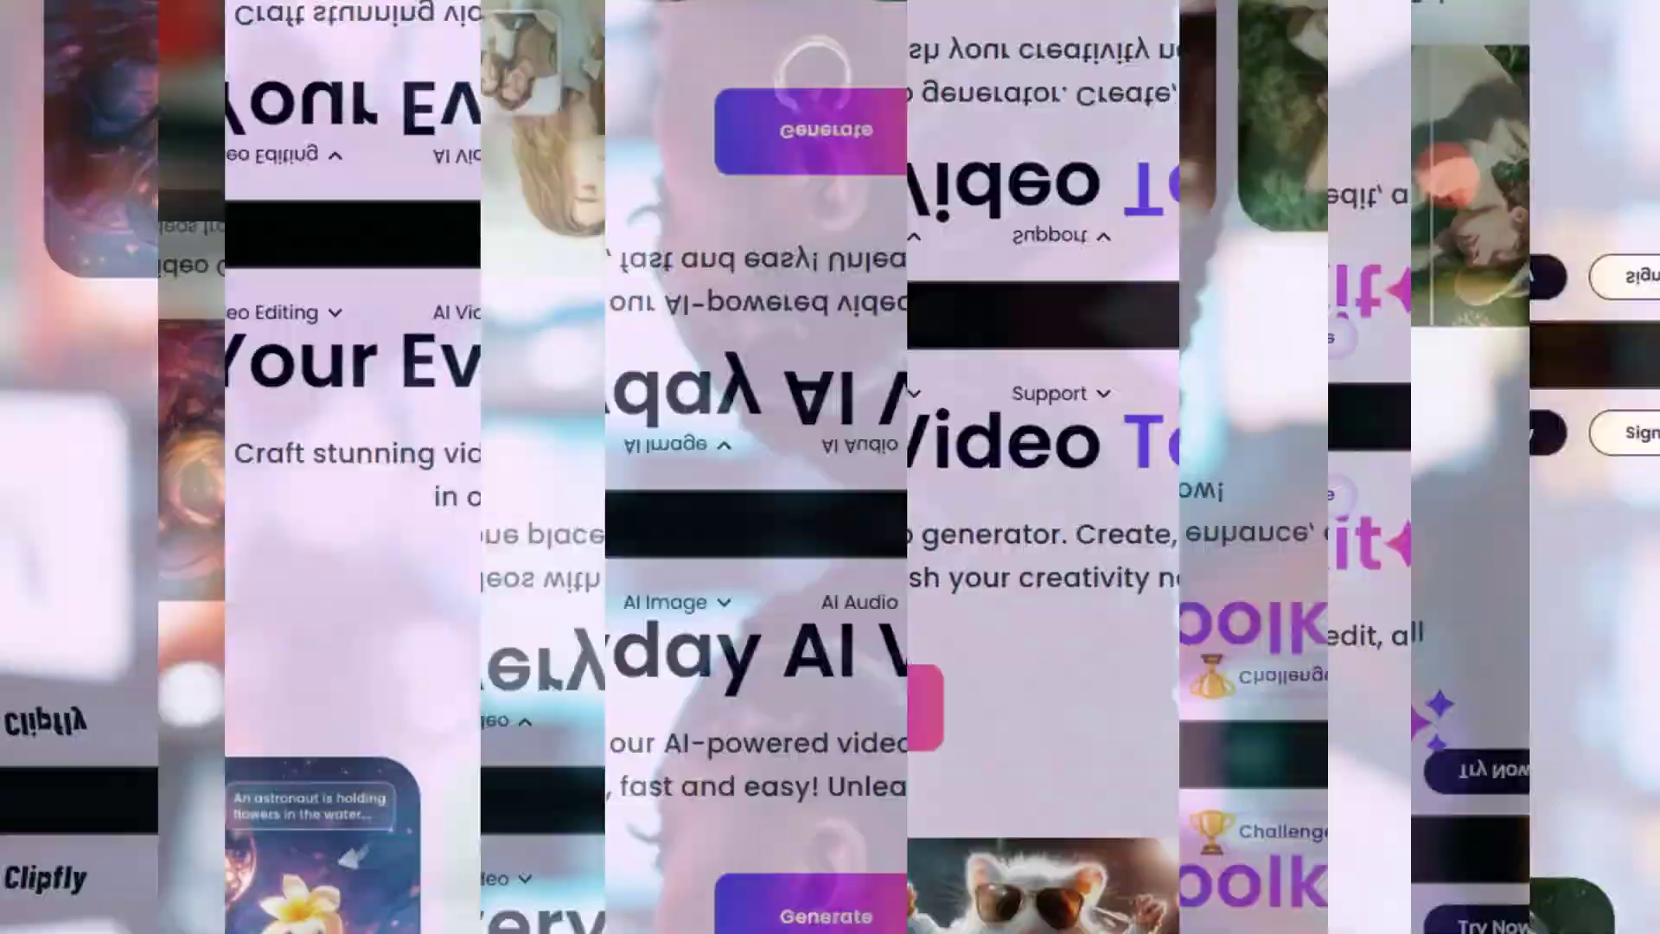
pyautogui.scroll(-20, 830, 467)
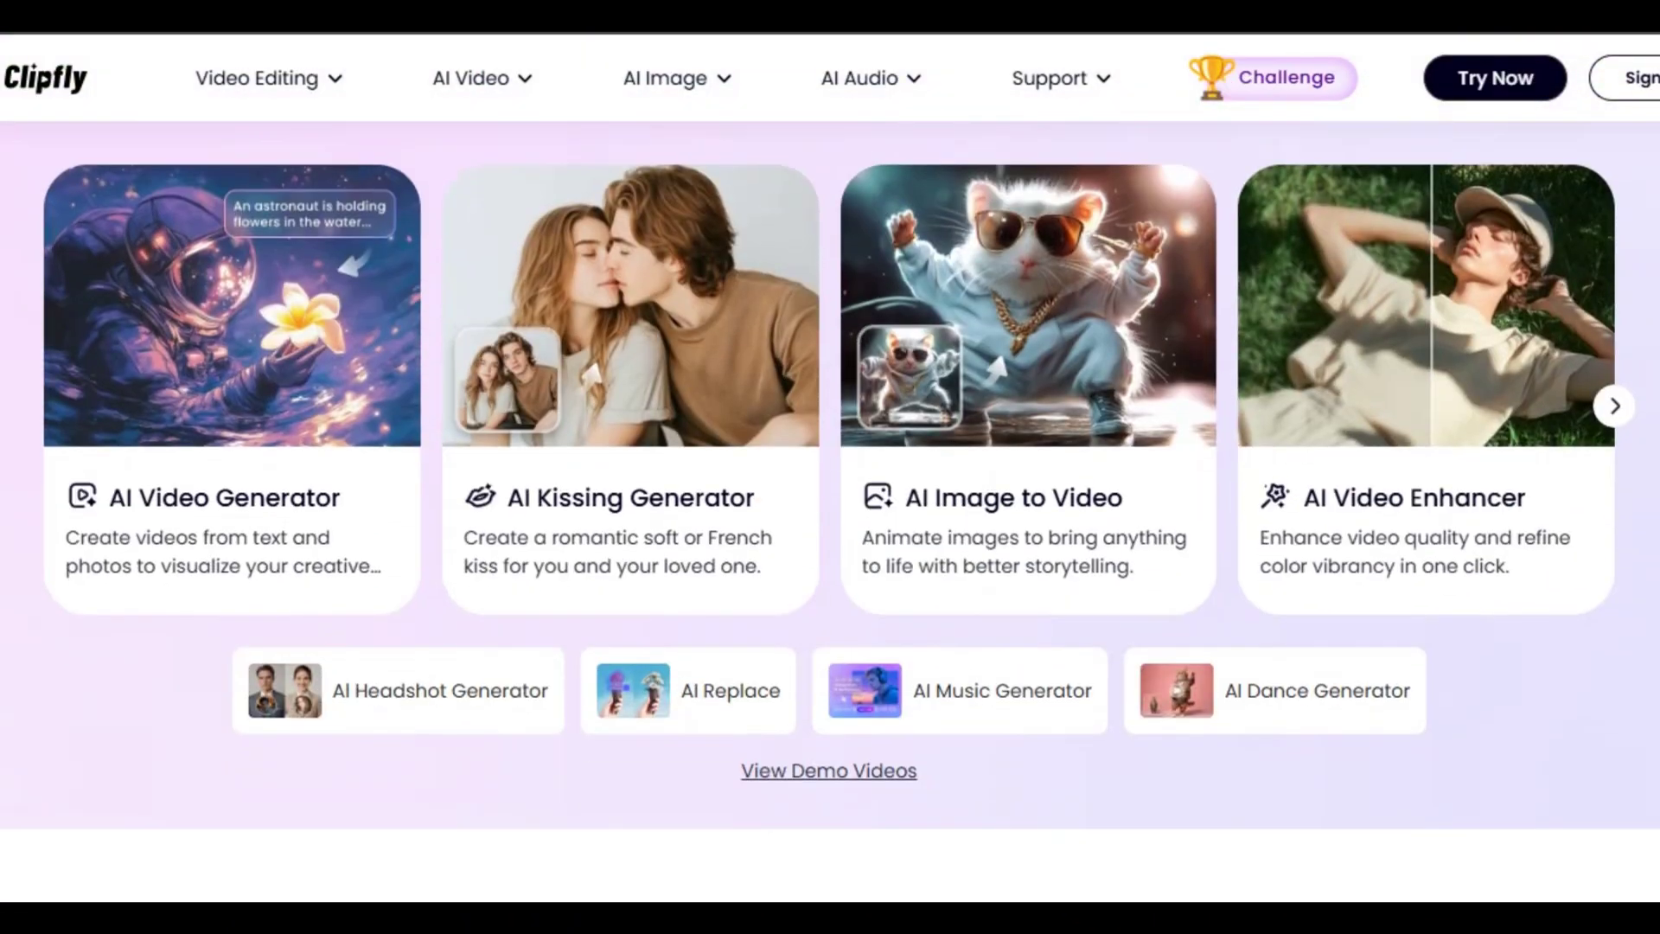
pyautogui.scroll(-15, 829, 467)
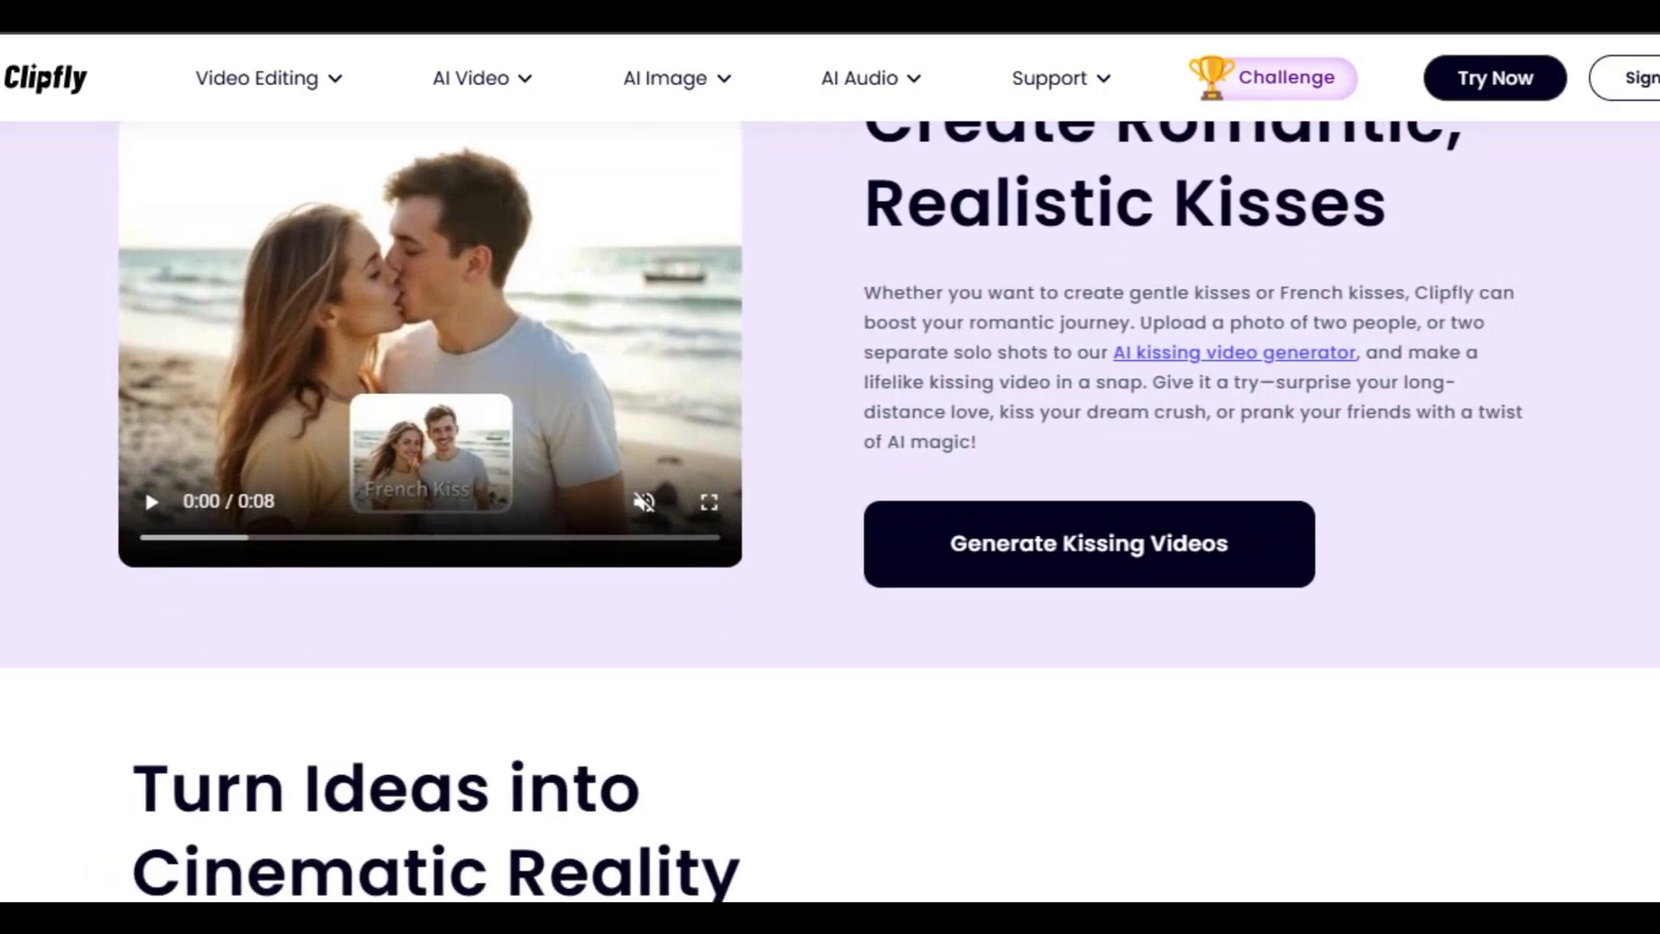
pyautogui.scroll(-15, 830, 467)
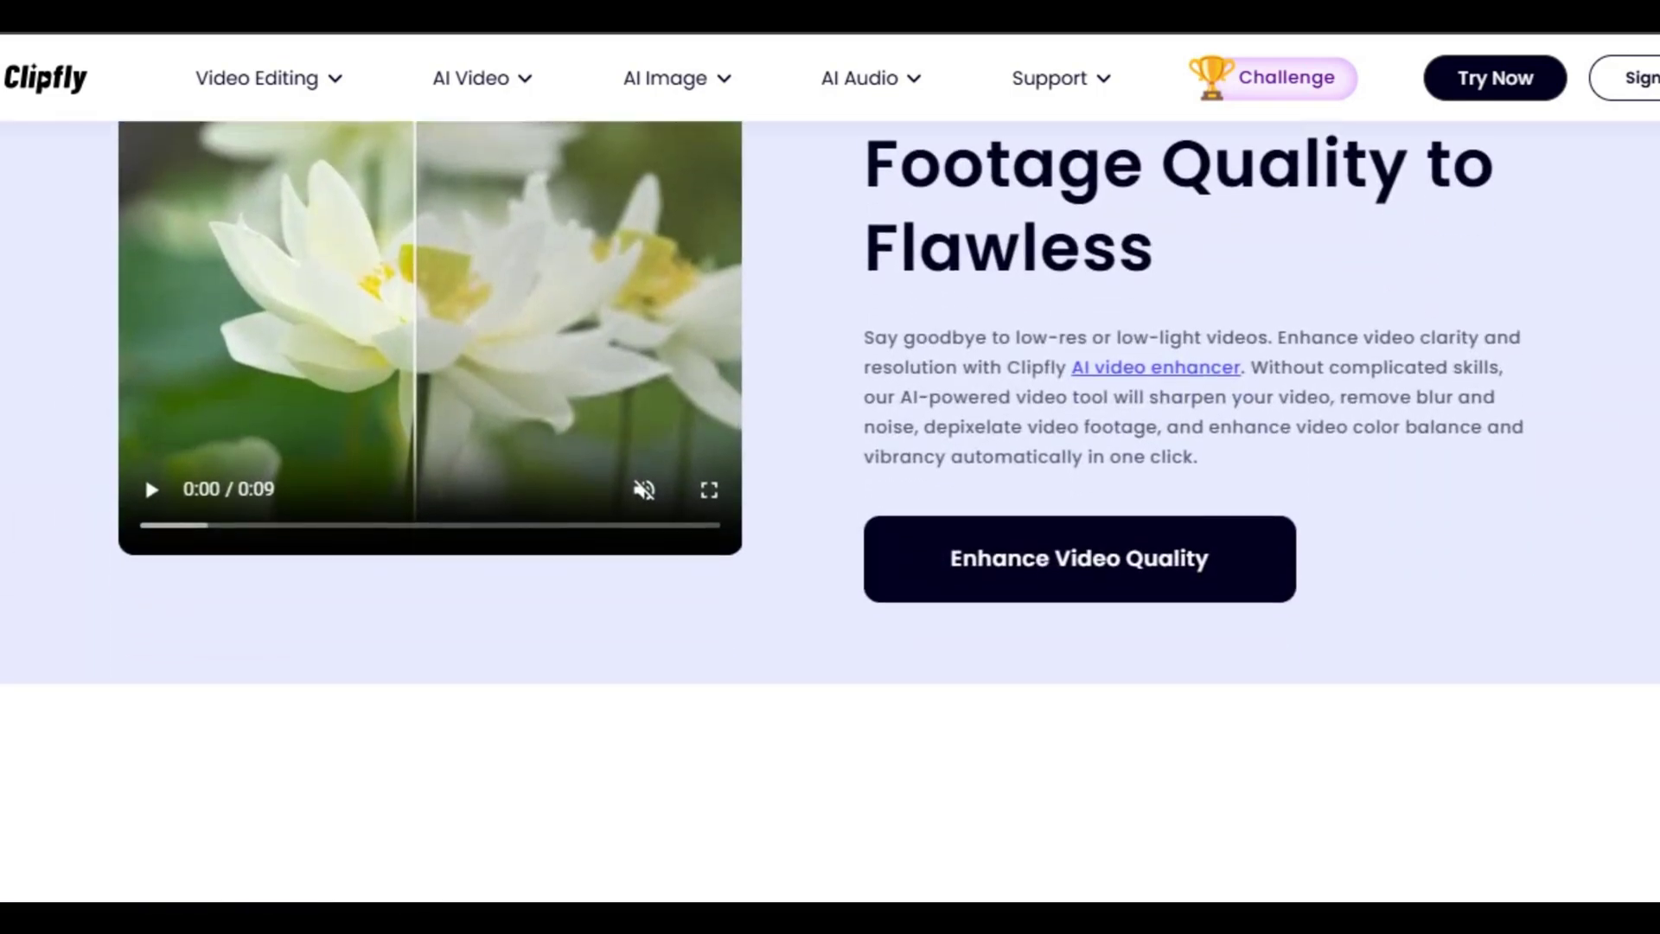
pyautogui.scroll(-15, 830, 467)
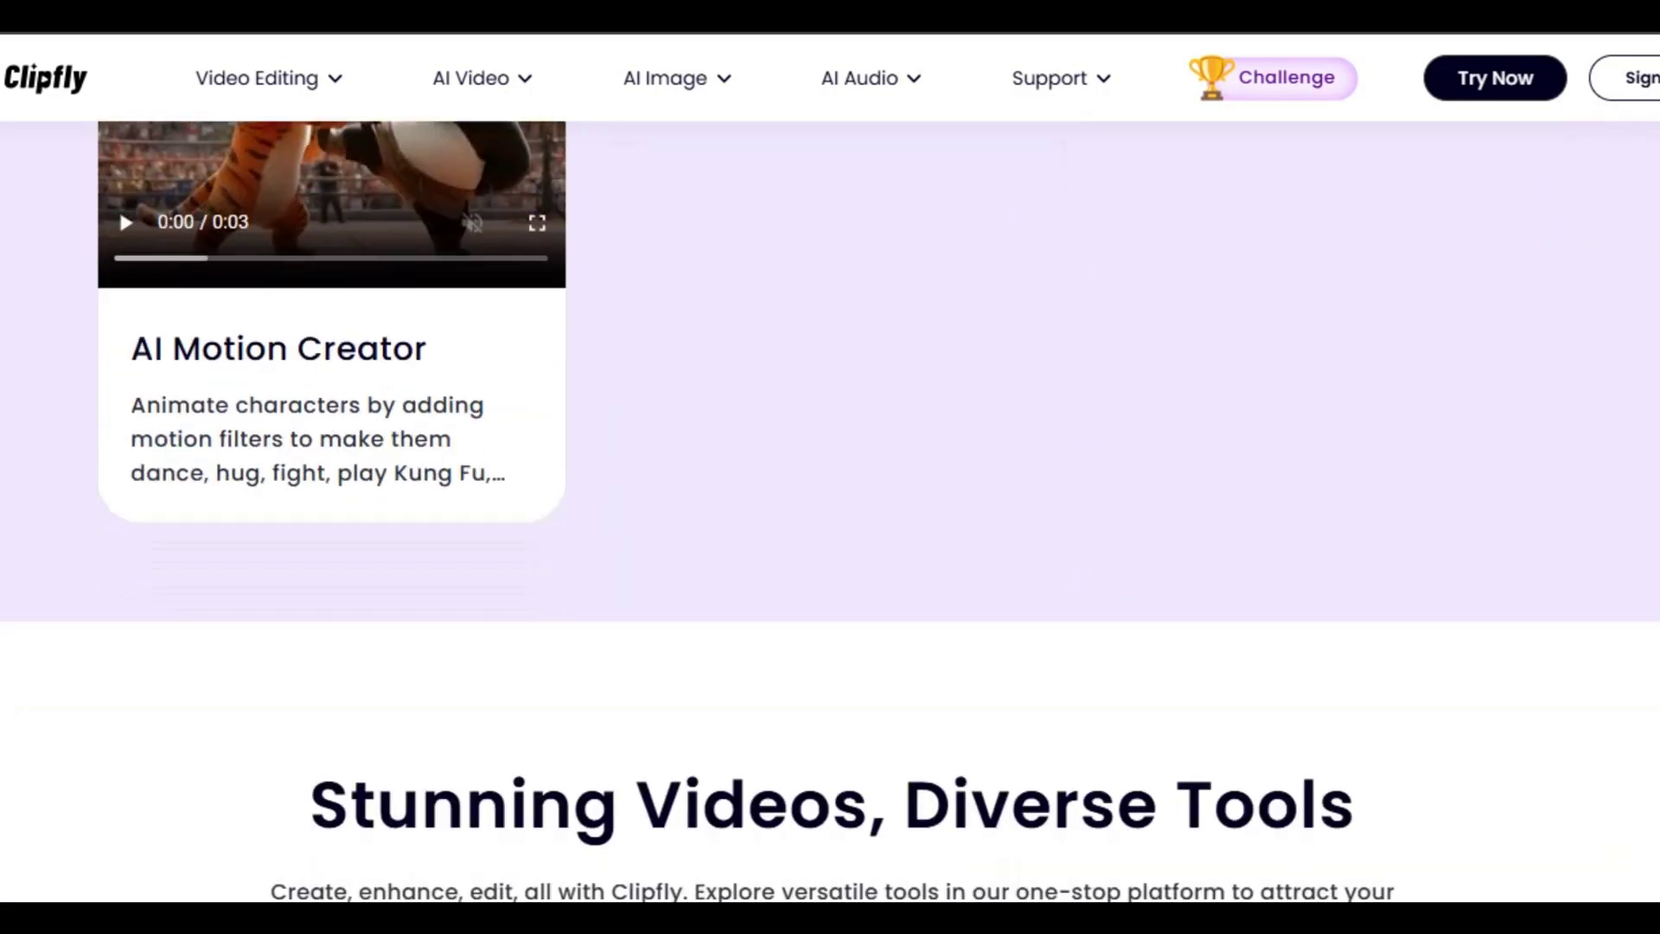
pyautogui.scroll(9, 830, 467)
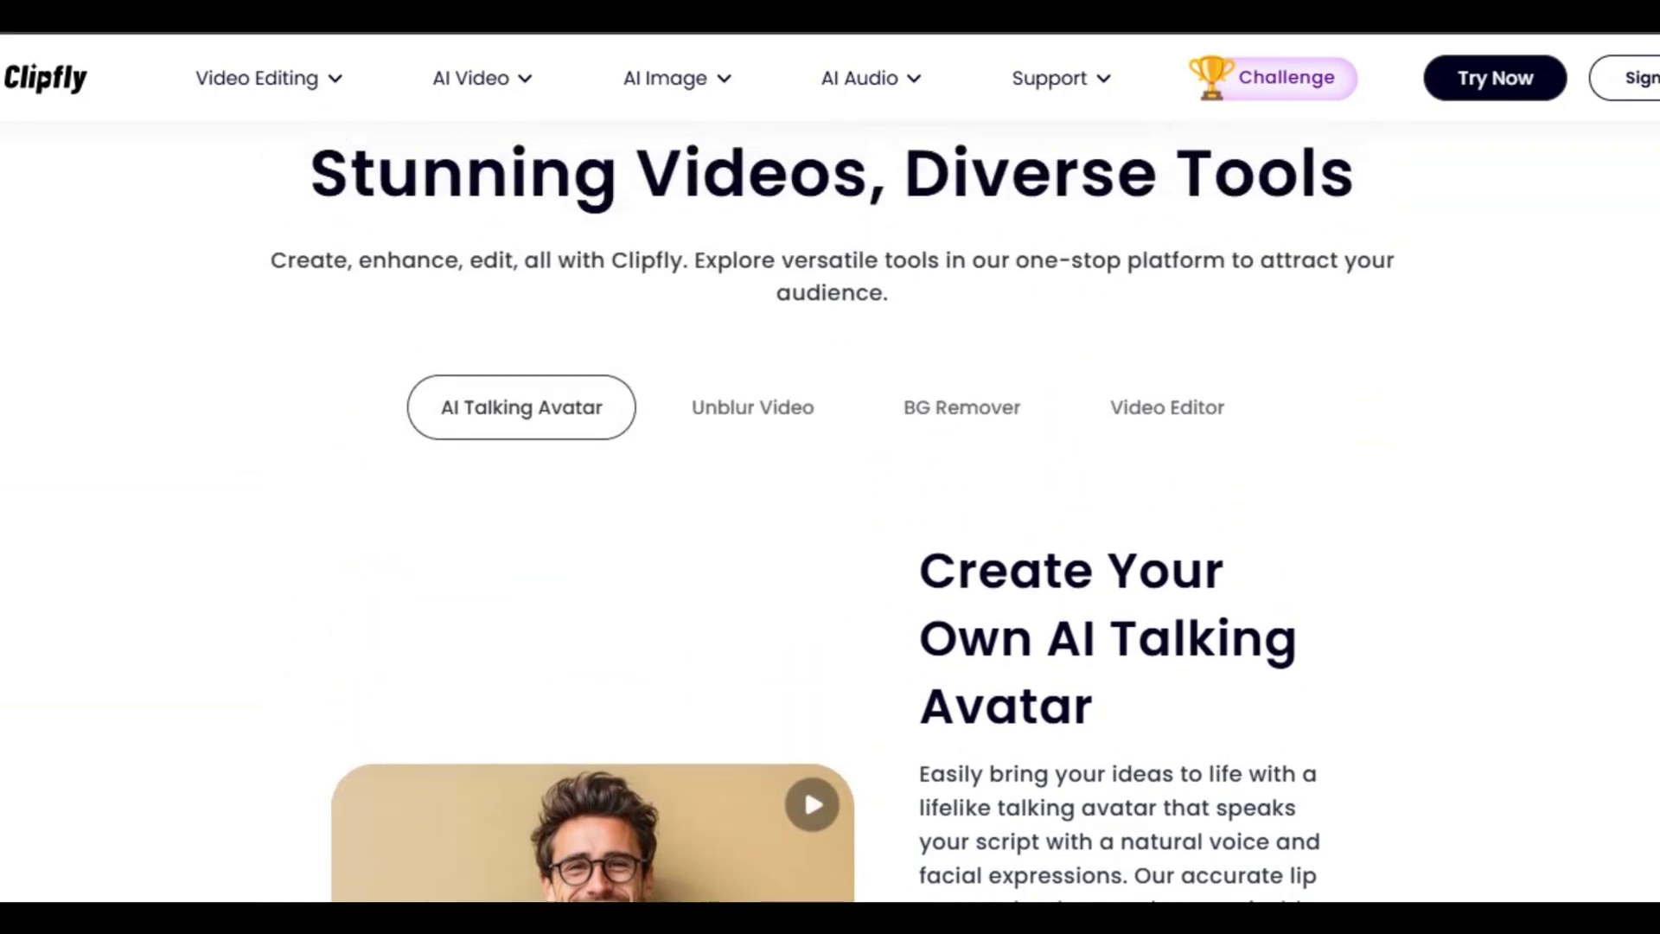
pyautogui.scroll(-7, 830, 467)
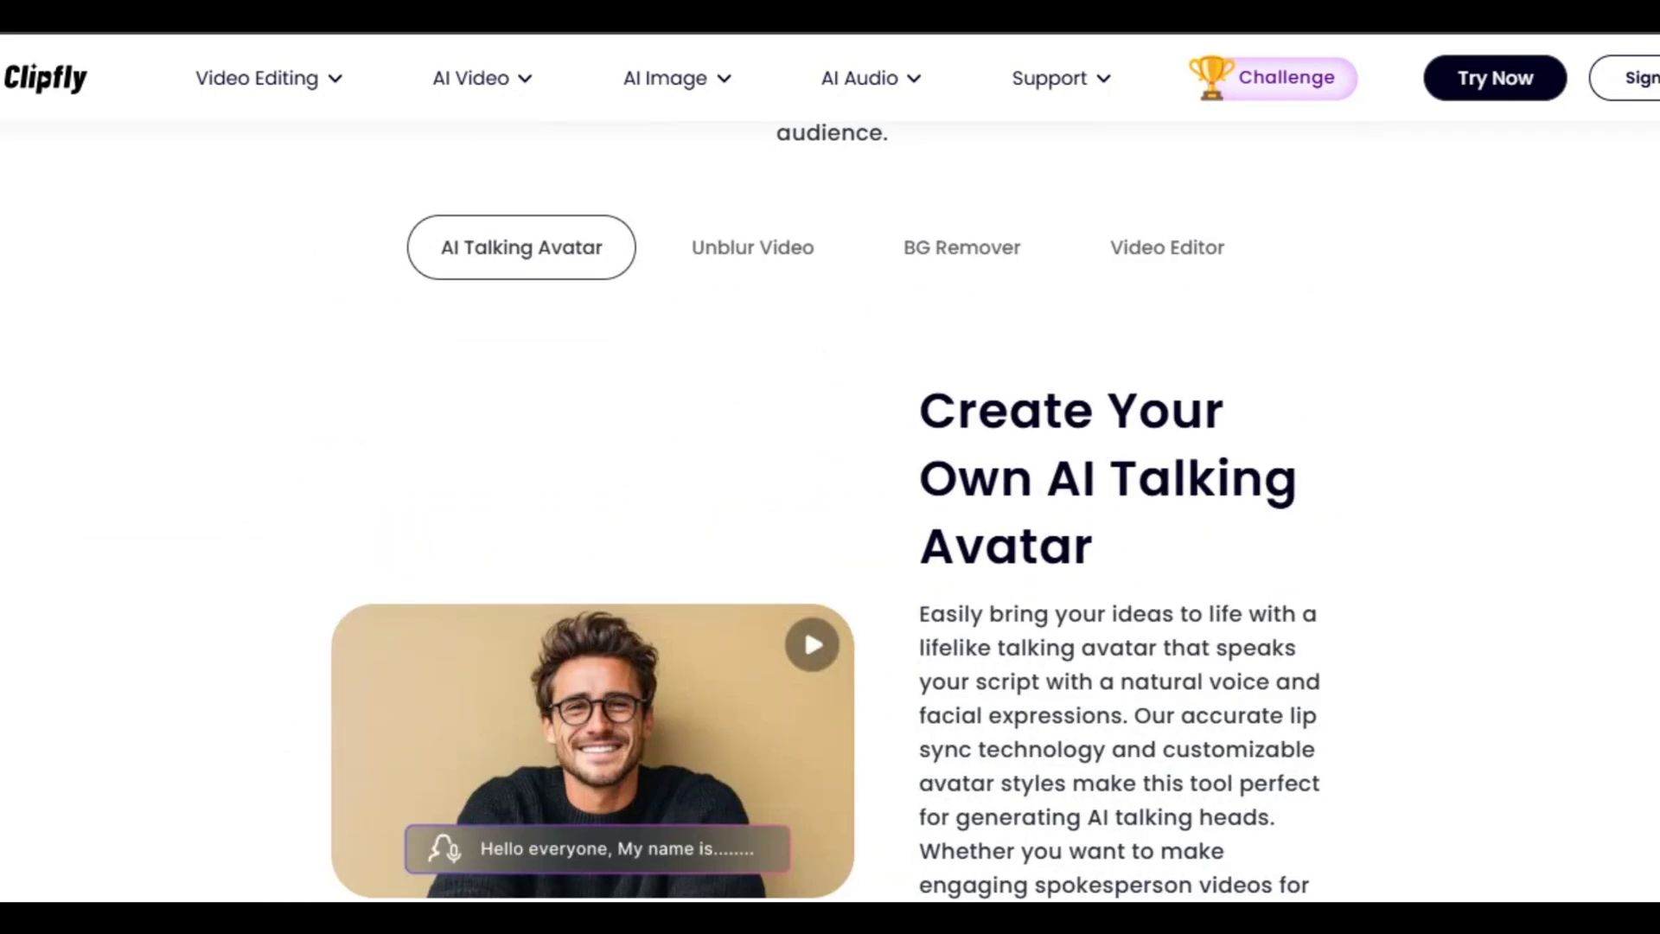
# - Switch the tools showcase through Unblur Video, BG Remover and Video Editor
pyautogui.click(695, 259)
pyautogui.click(907, 257)
pyautogui.click(1164, 261)
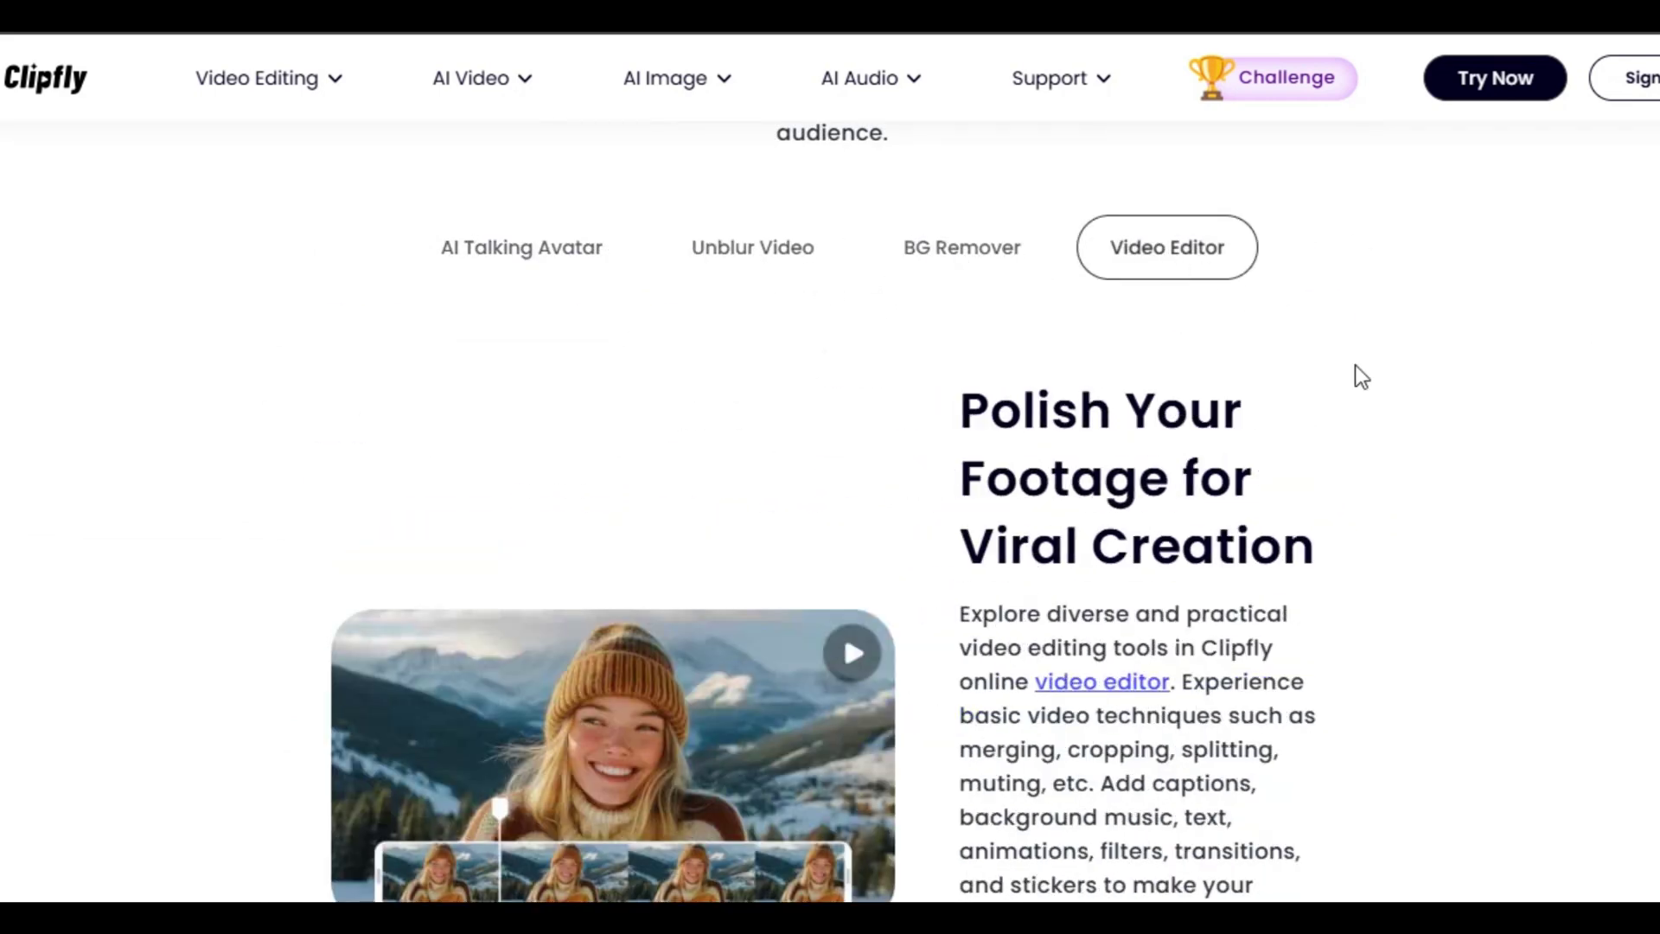
pyautogui.scroll(-2, 1408, 459)
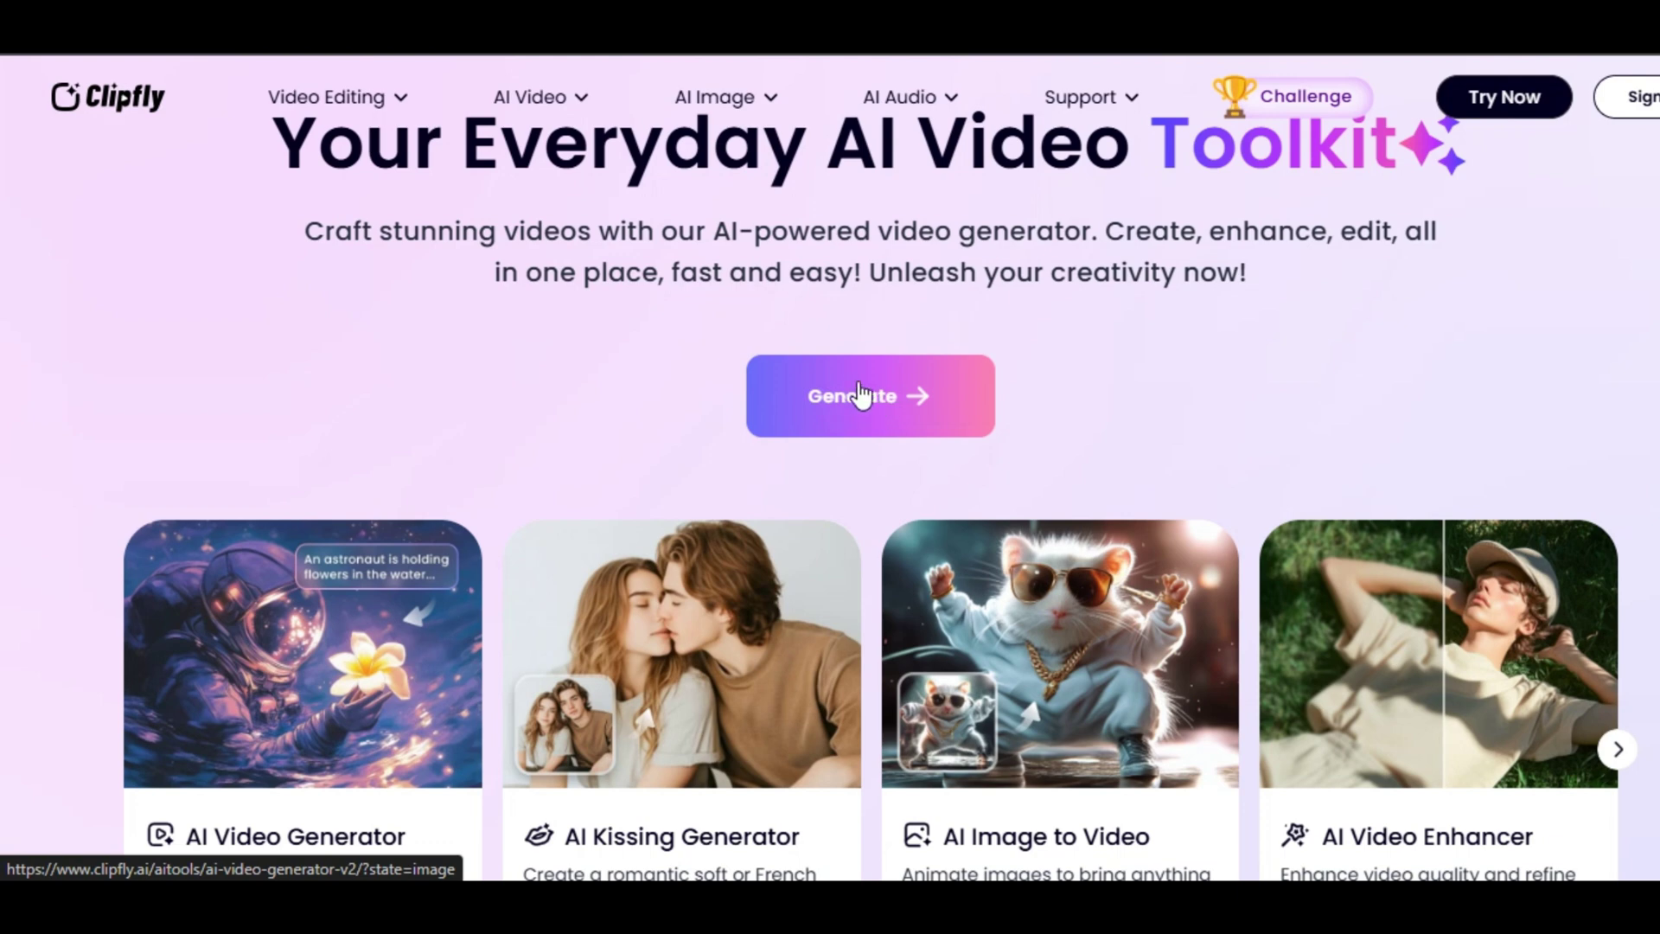
# - Open the AI video generator and compare the Text to Video and Image to Video modes
pyautogui.click(877, 399)
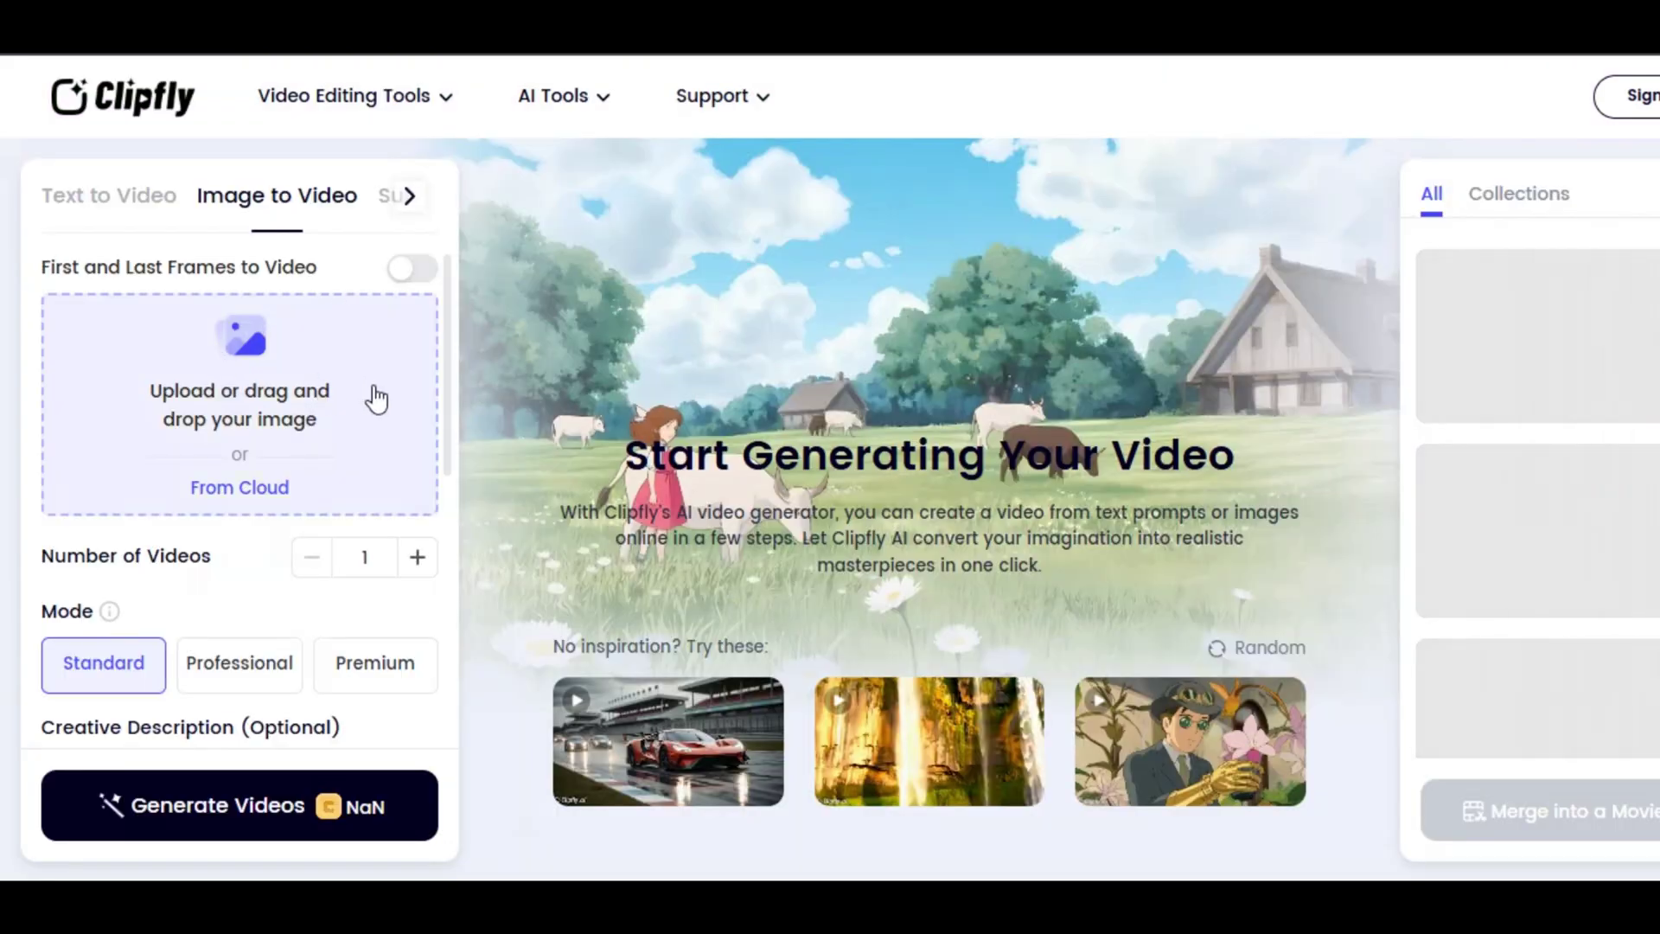
pyautogui.click(116, 205)
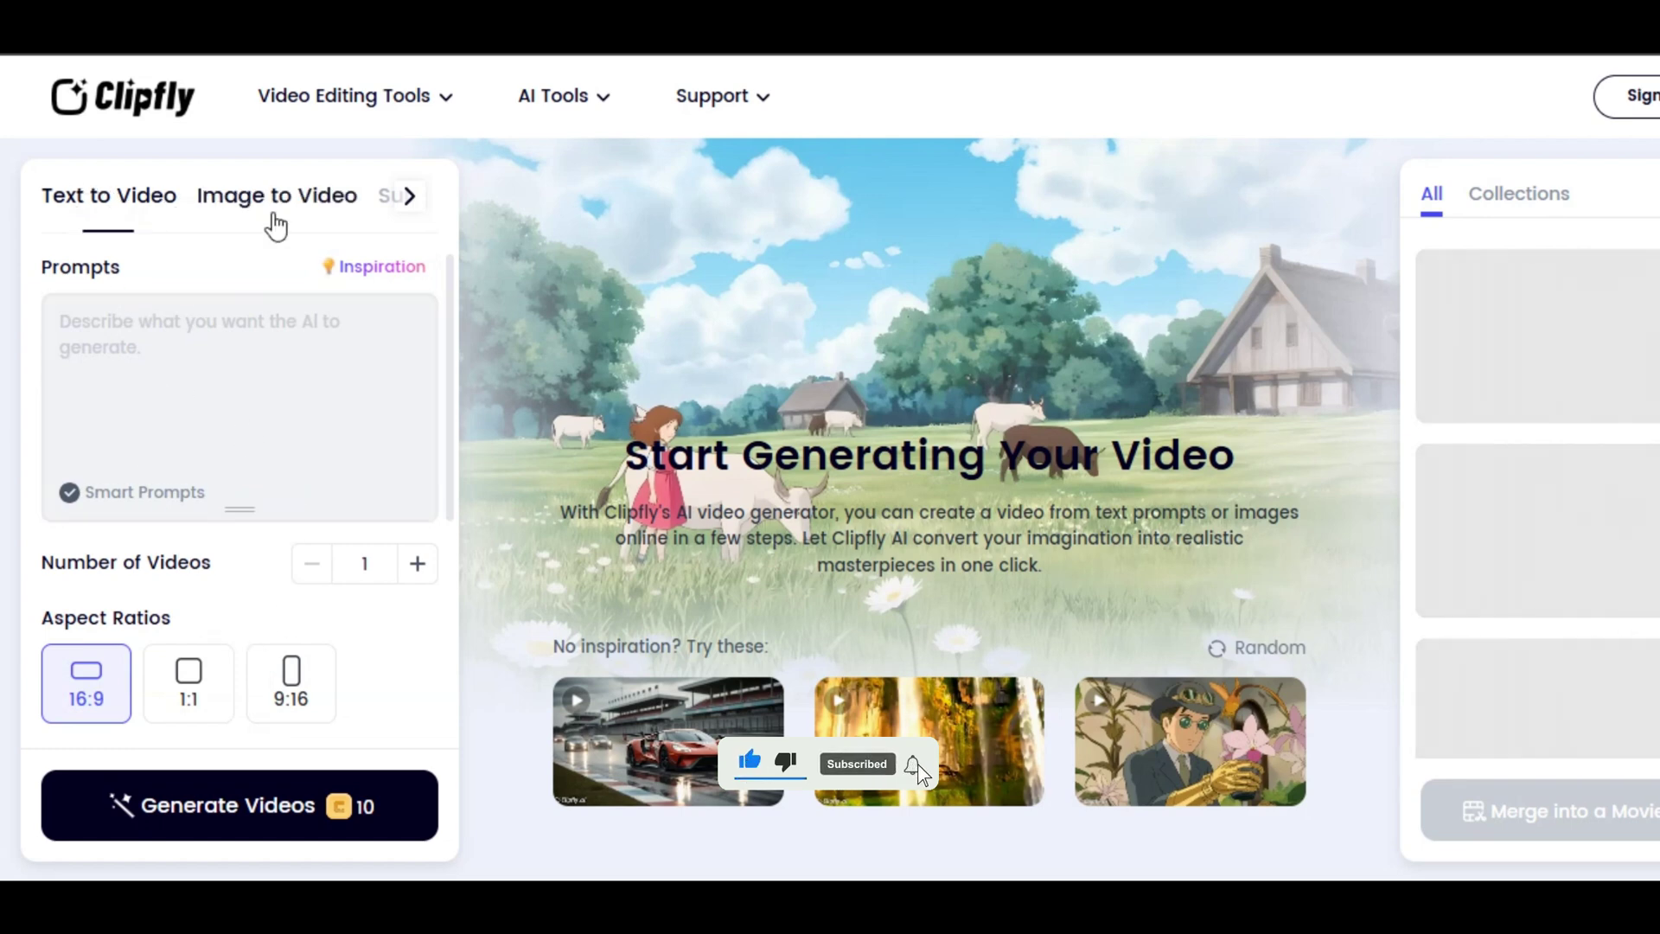
pyautogui.click(276, 223)
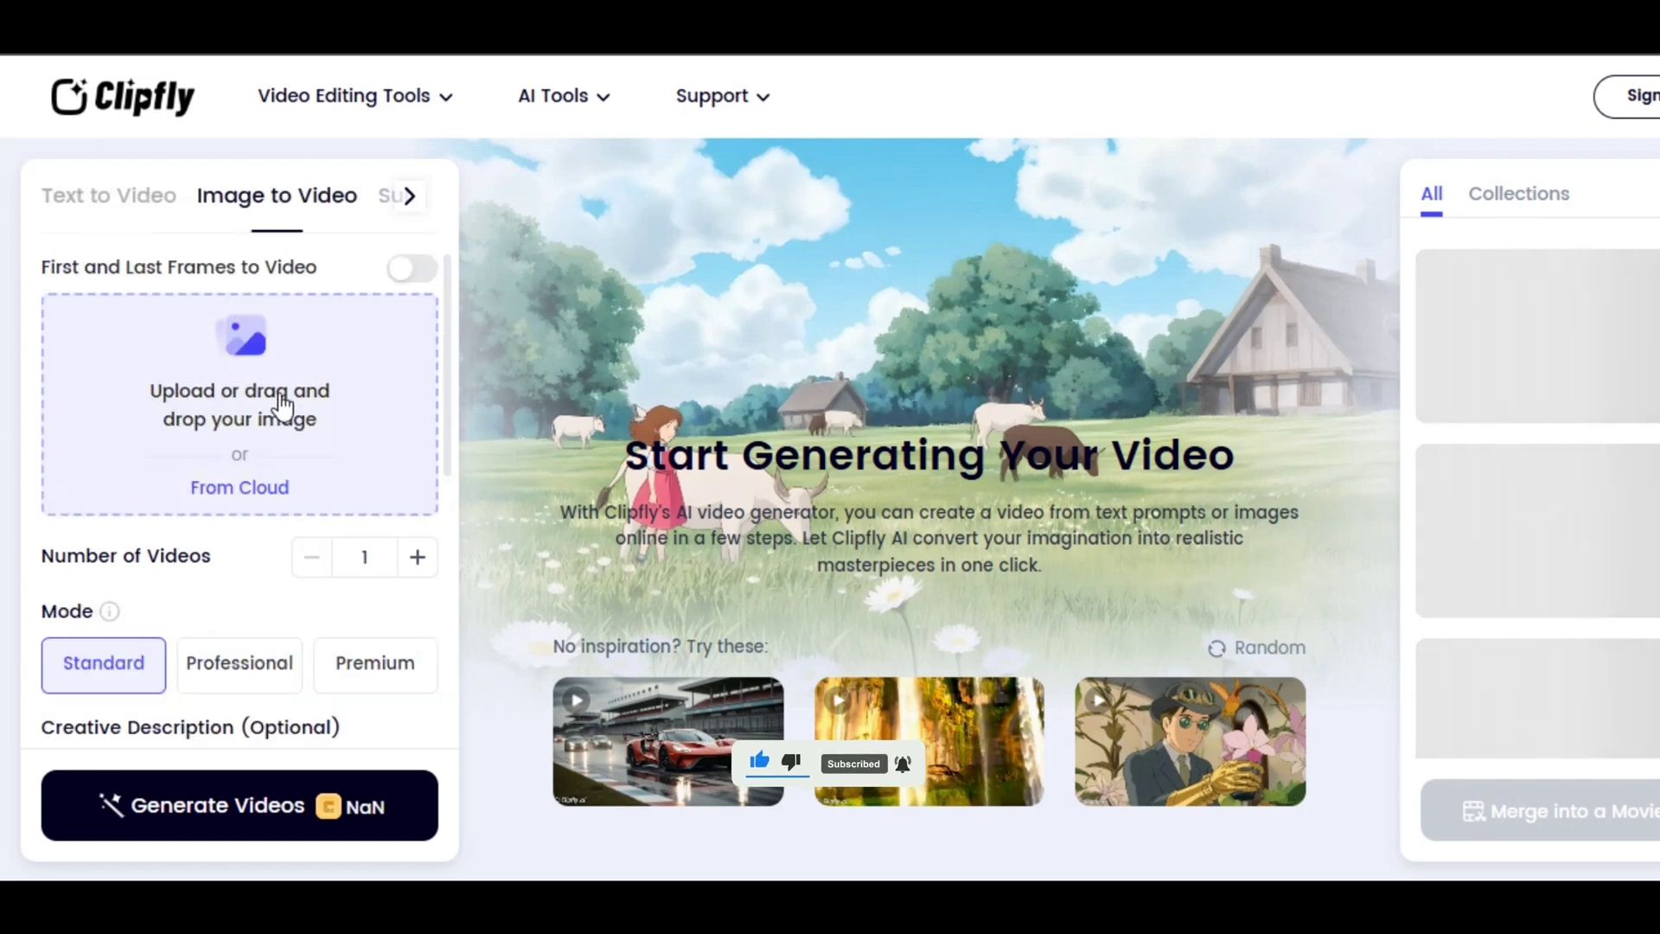
pyautogui.hscroll(3, 416, 203)
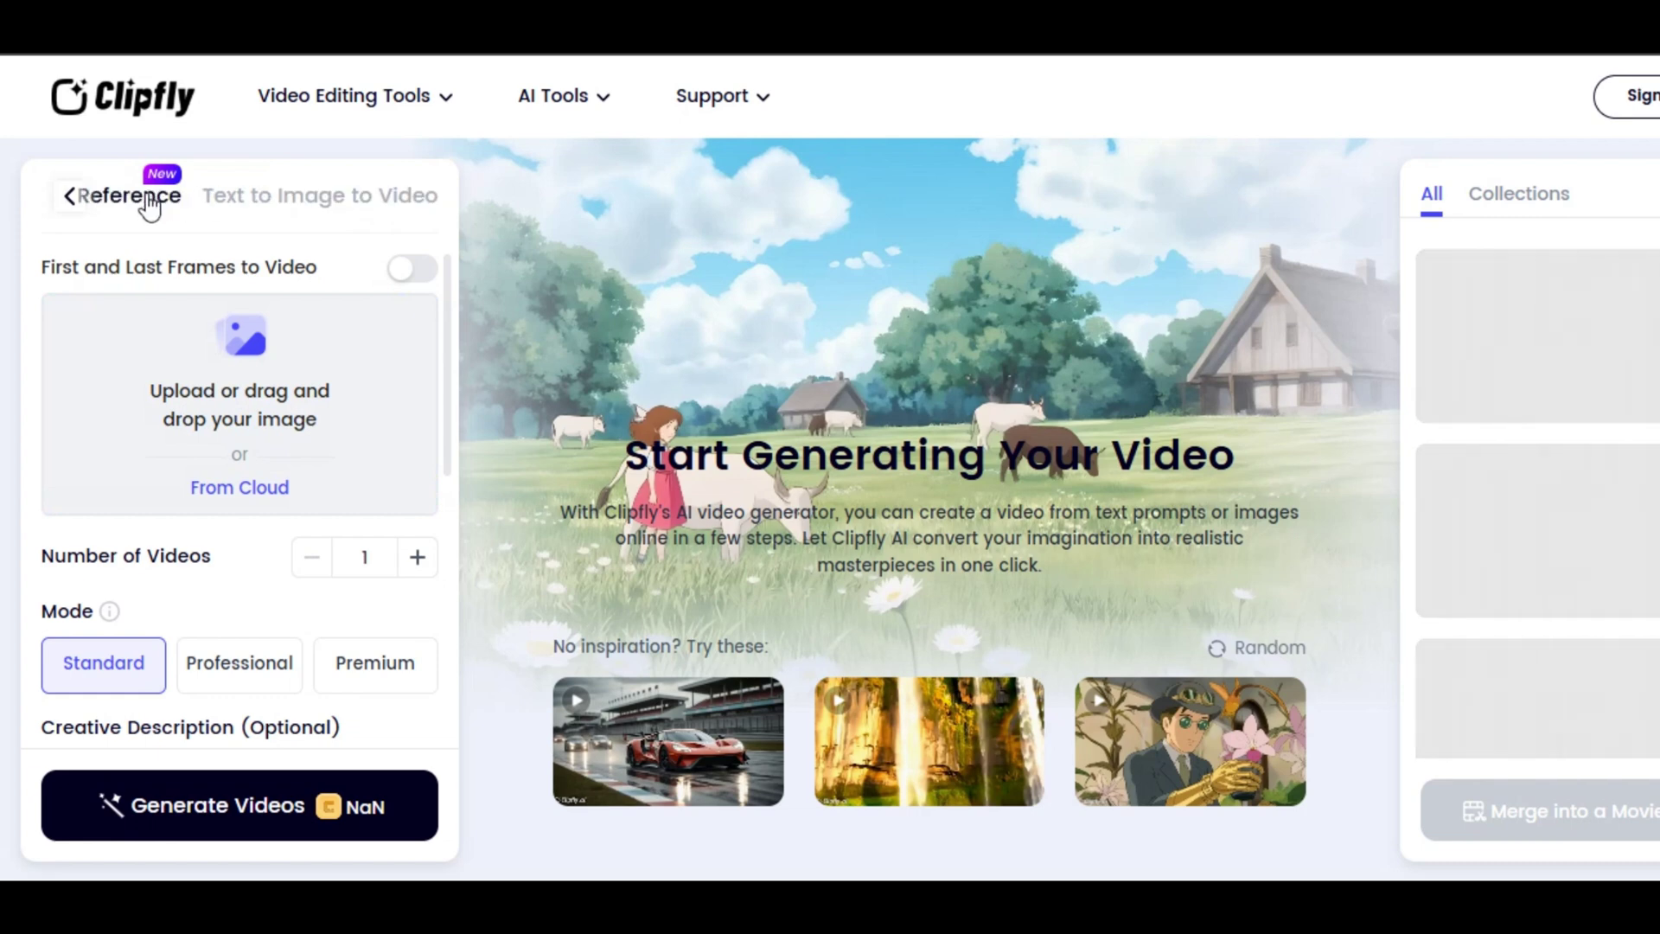
# - Preview the Subject Reference and Text to Image to Video generation modes
pyautogui.click(148, 197)
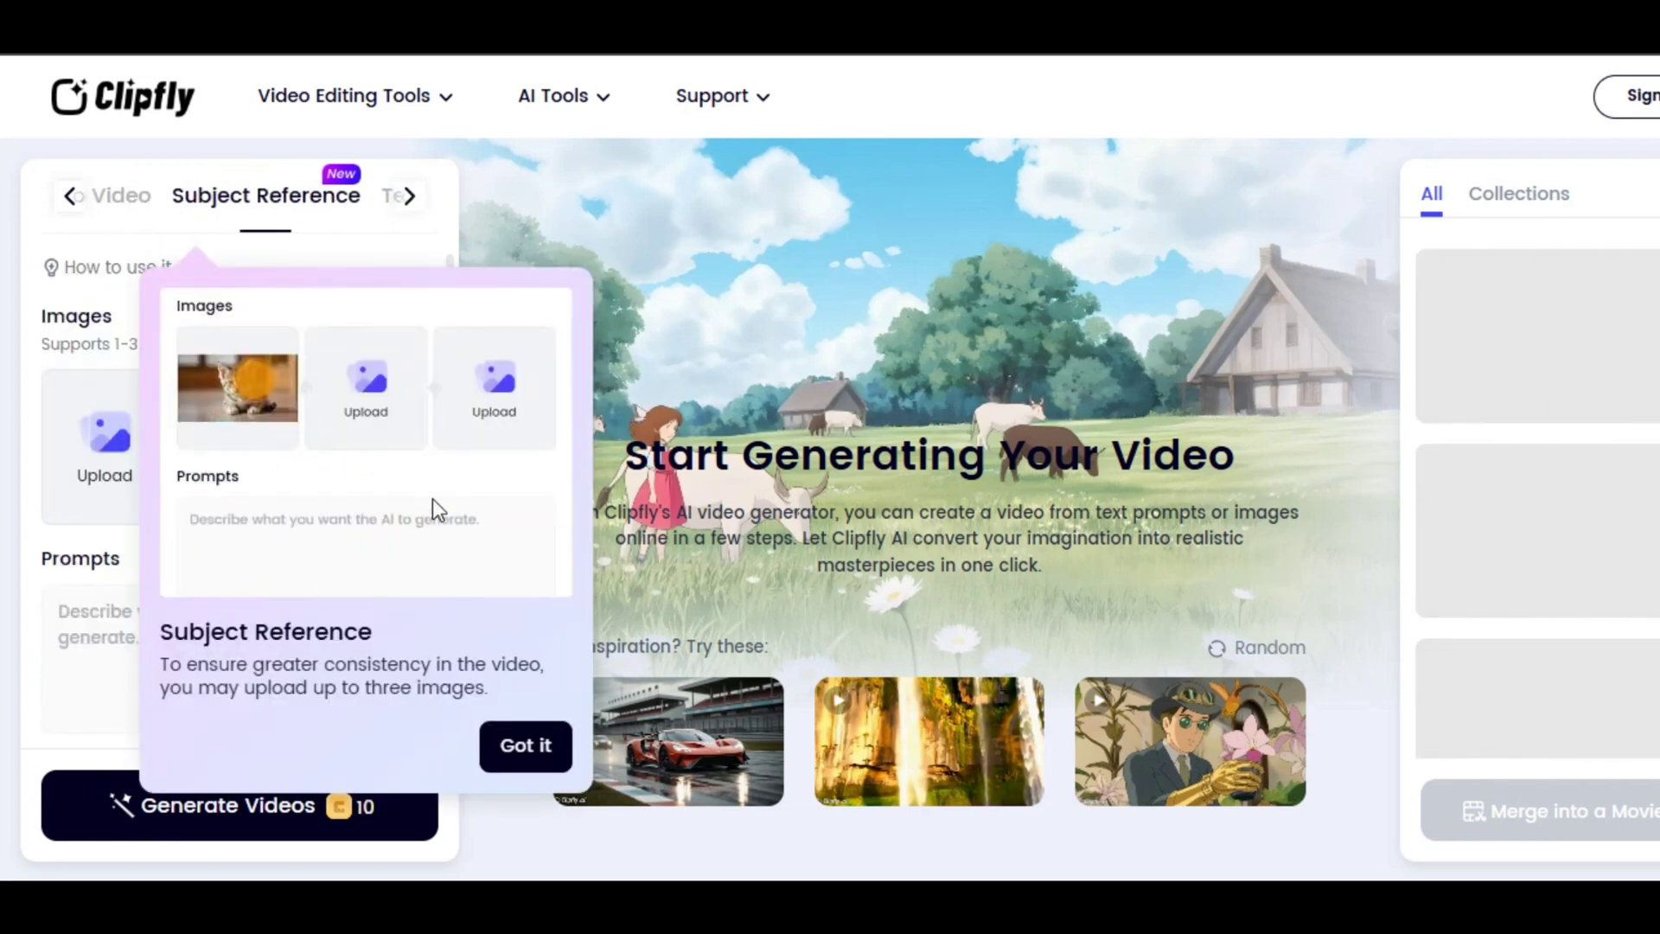
pyautogui.click(510, 756)
pyautogui.click(408, 199)
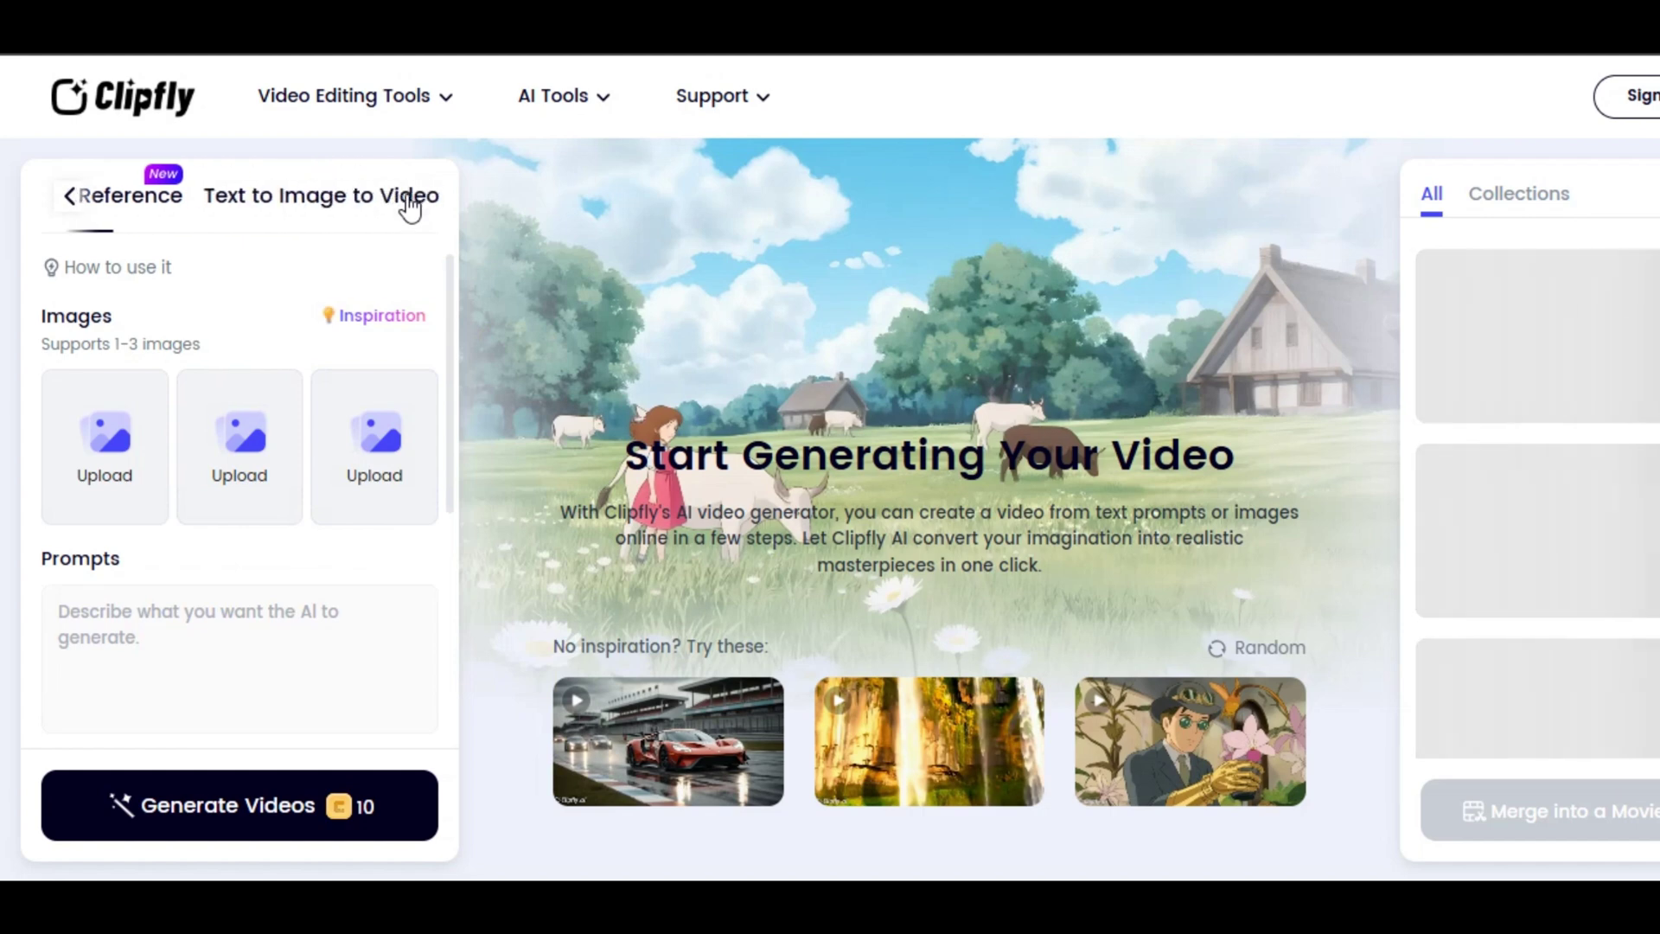
pyautogui.click(296, 207)
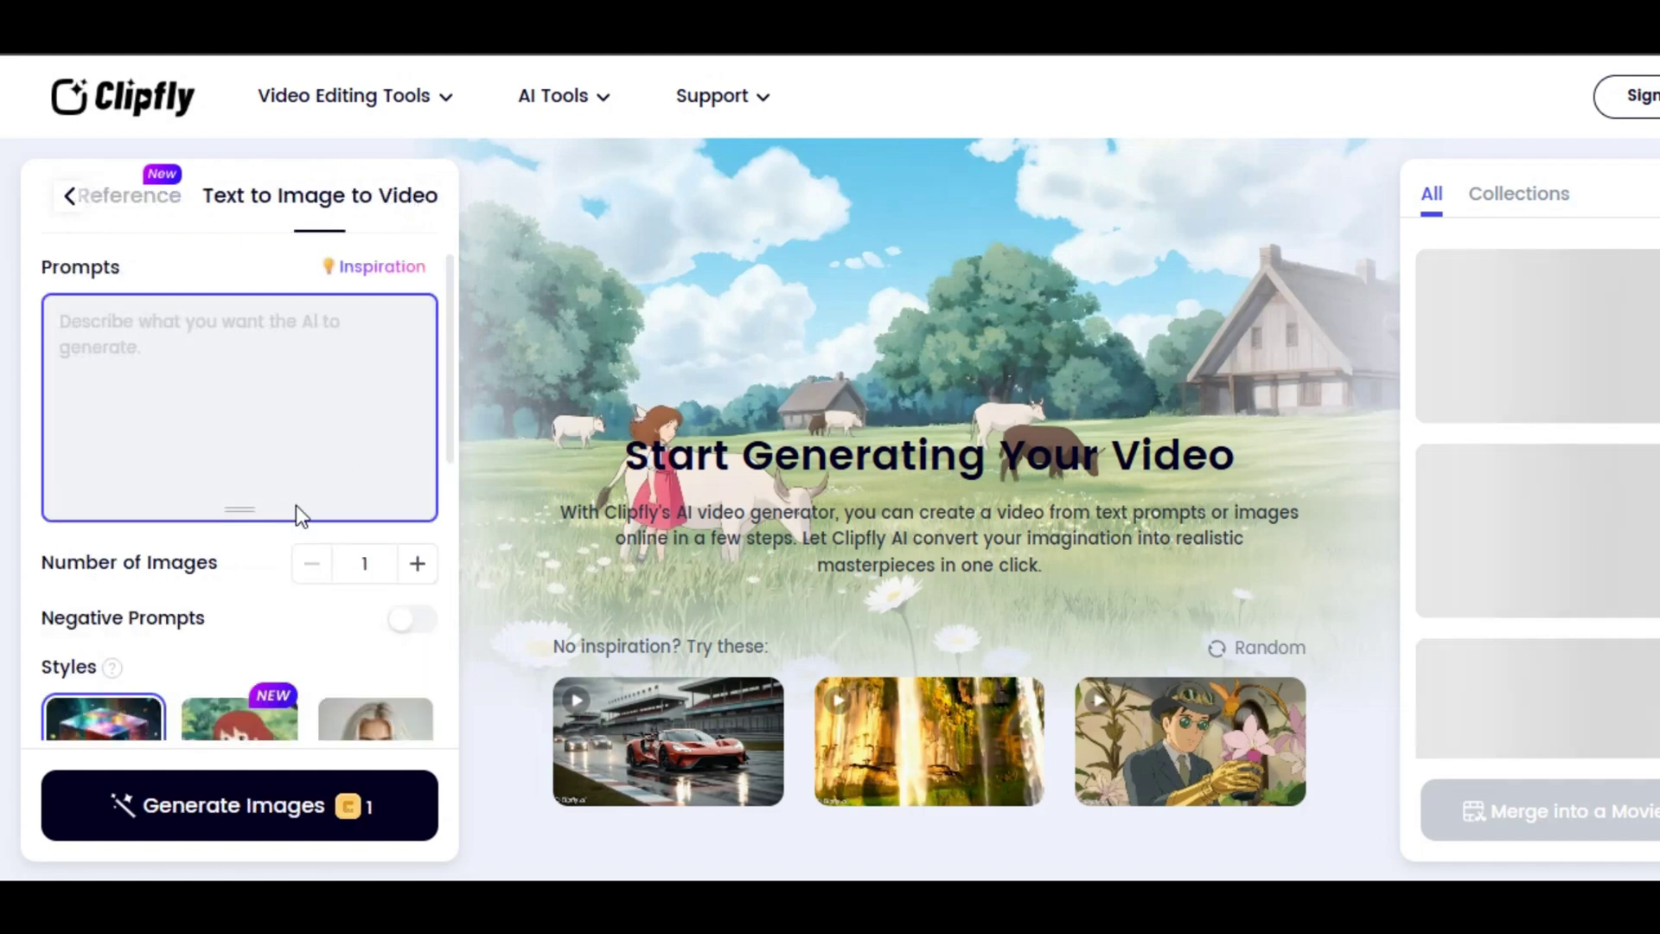
pyautogui.scroll(-5, 295, 505)
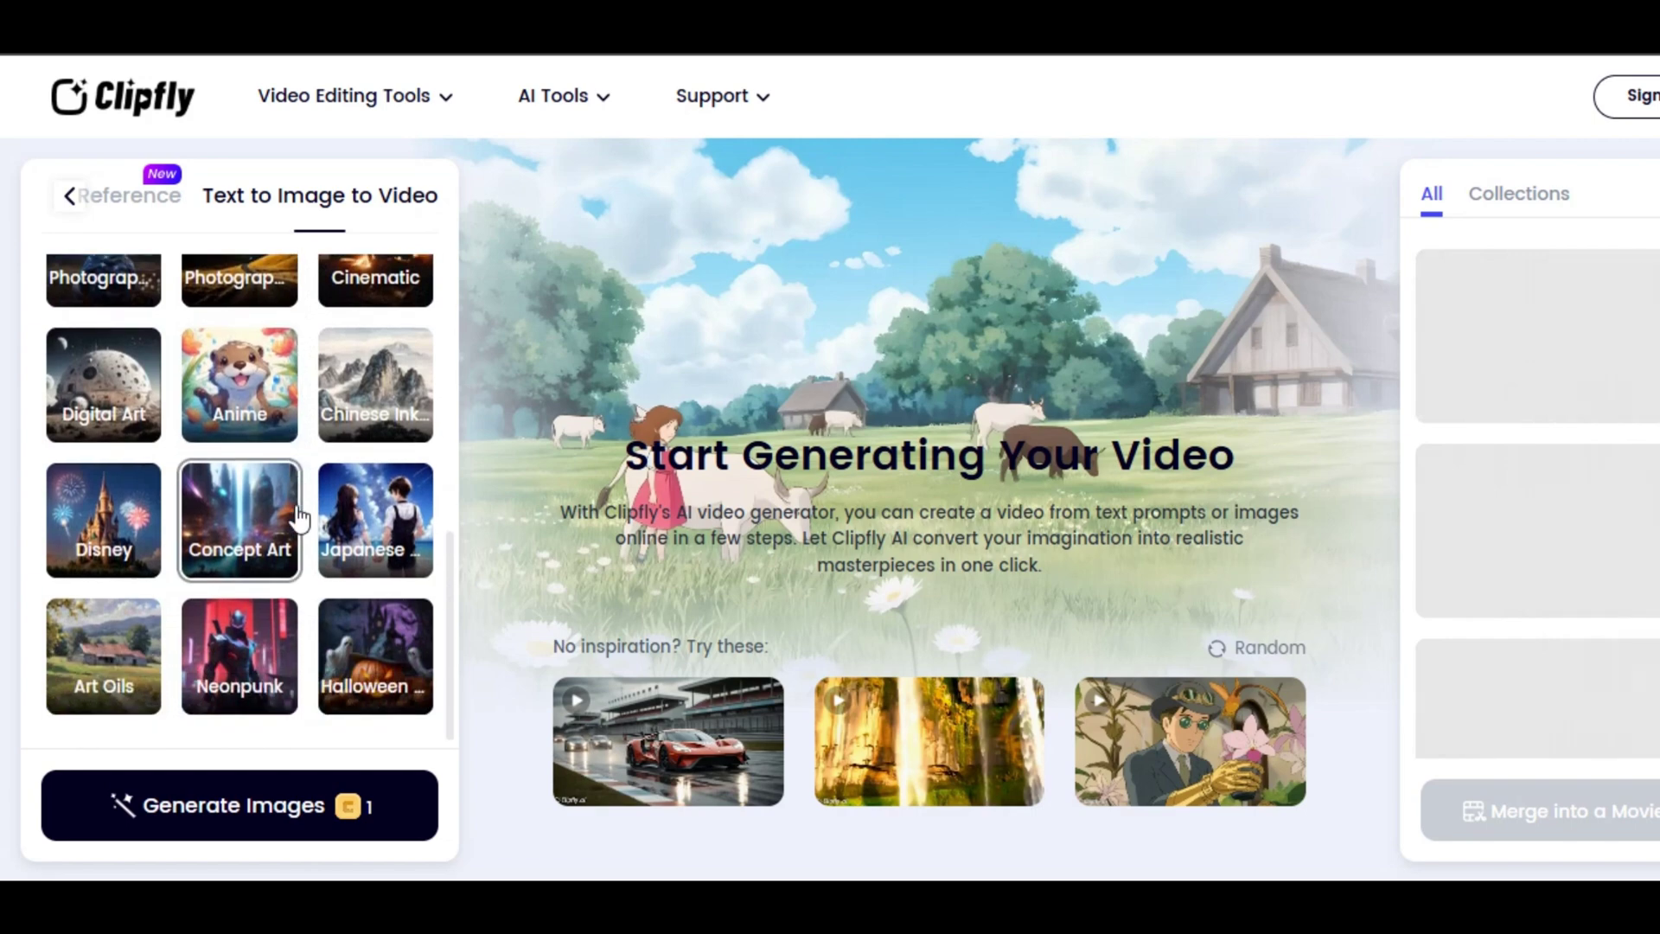
pyautogui.scroll(6, 299, 510)
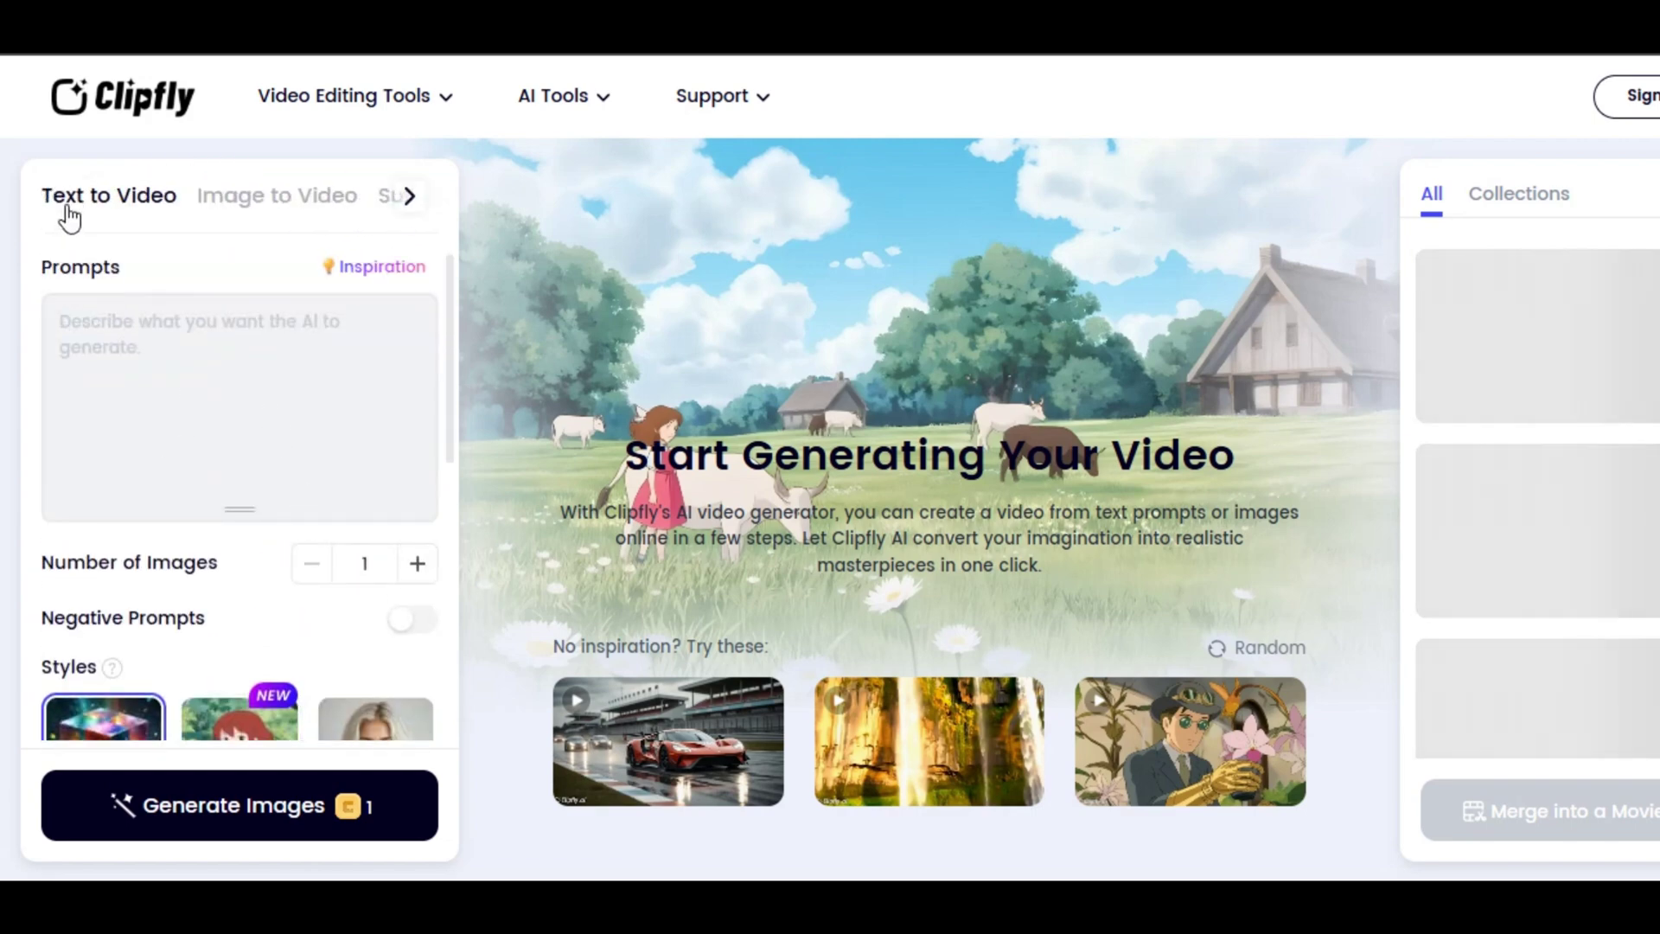
# - Switch to Text to Video and paste the pink lace hat prompt
pyautogui.click(72, 205)
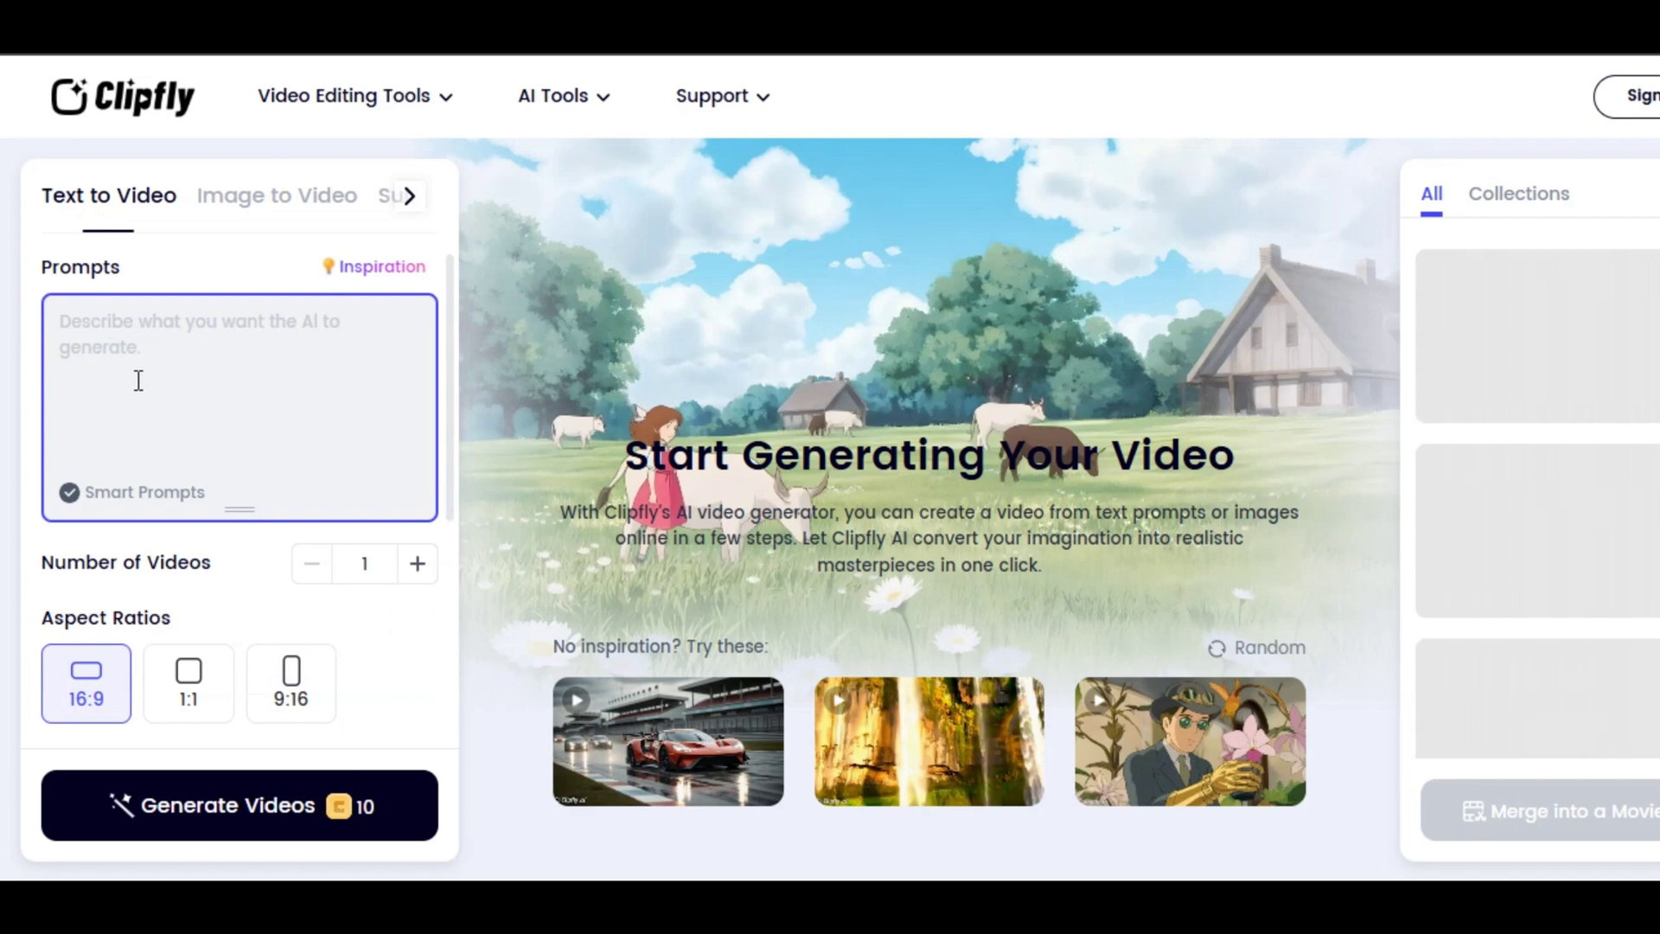
pyautogui.click(94, 345)
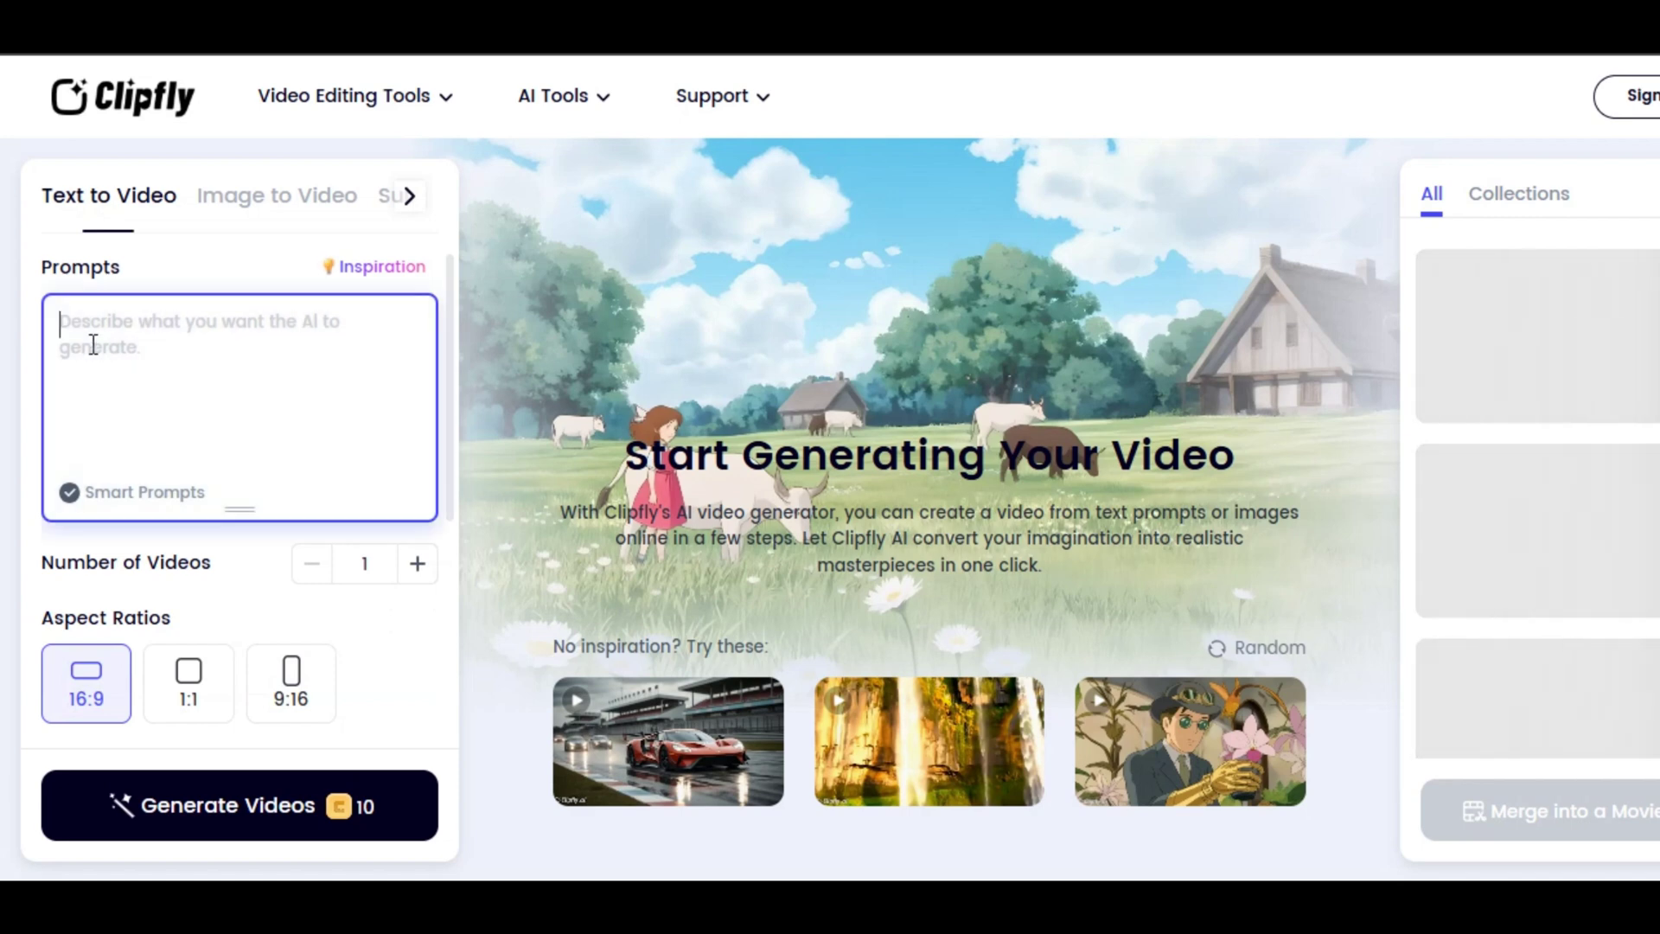
pyautogui.rightClick(94, 345)
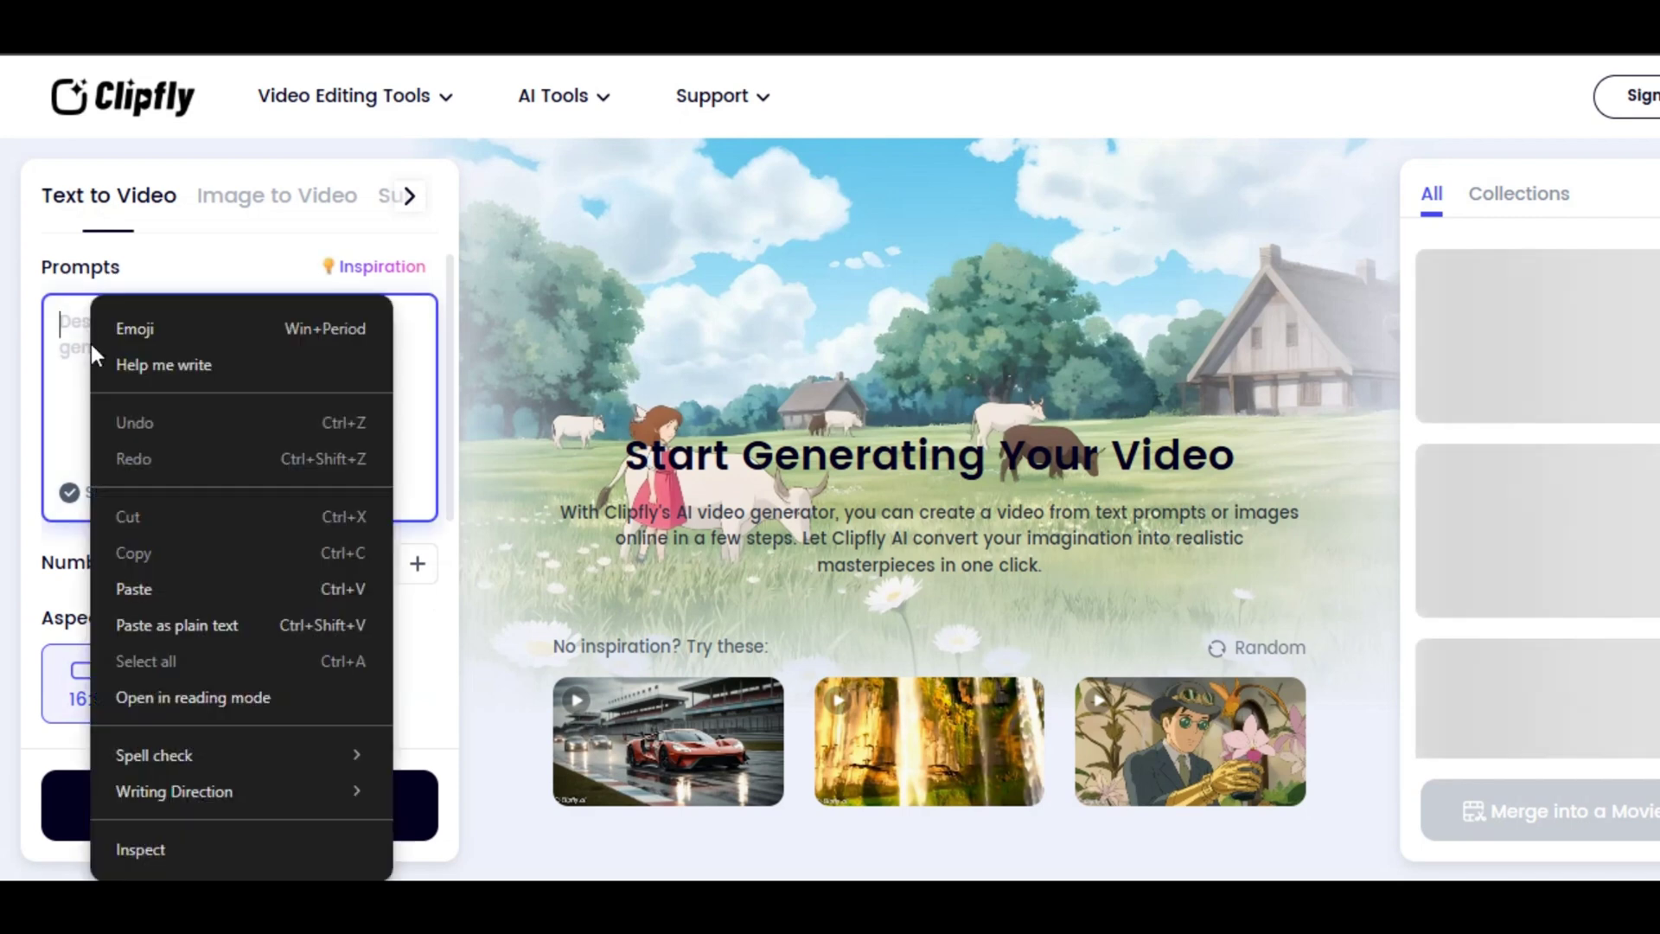
pyautogui.click(158, 583)
pyautogui.scroll(5, 257, 423)
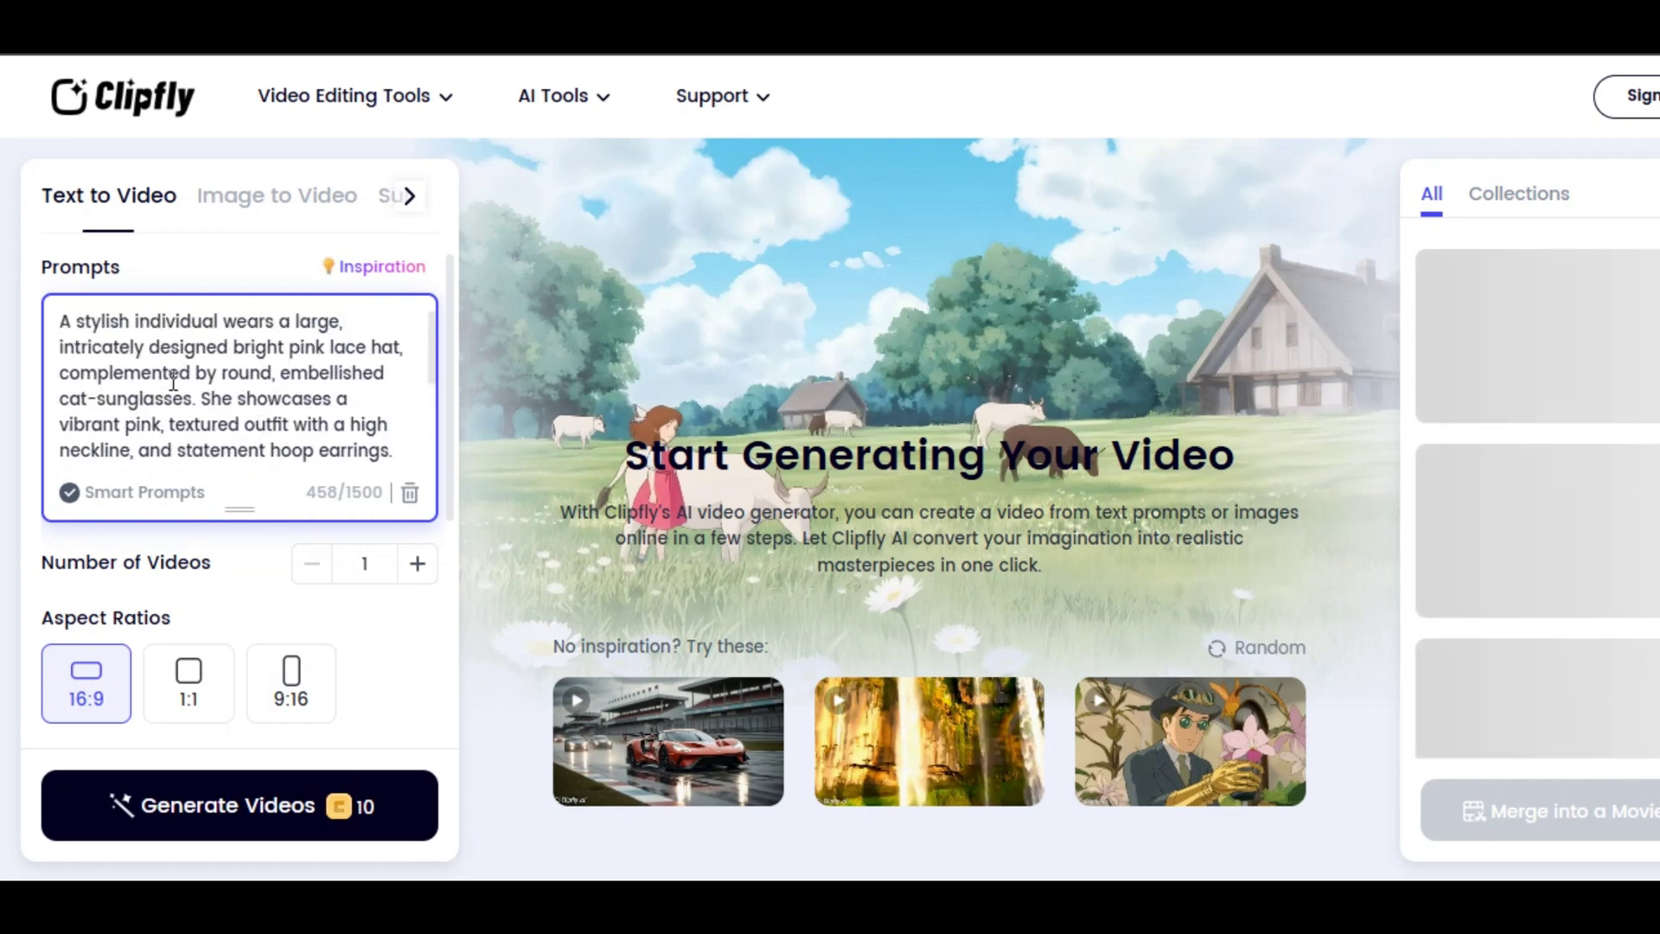
# - Set the number of videos to 1 and the aspect ratio to 16:9
pyautogui.scroll(-1, 172, 382)
pyautogui.scroll(-2, 309, 584)
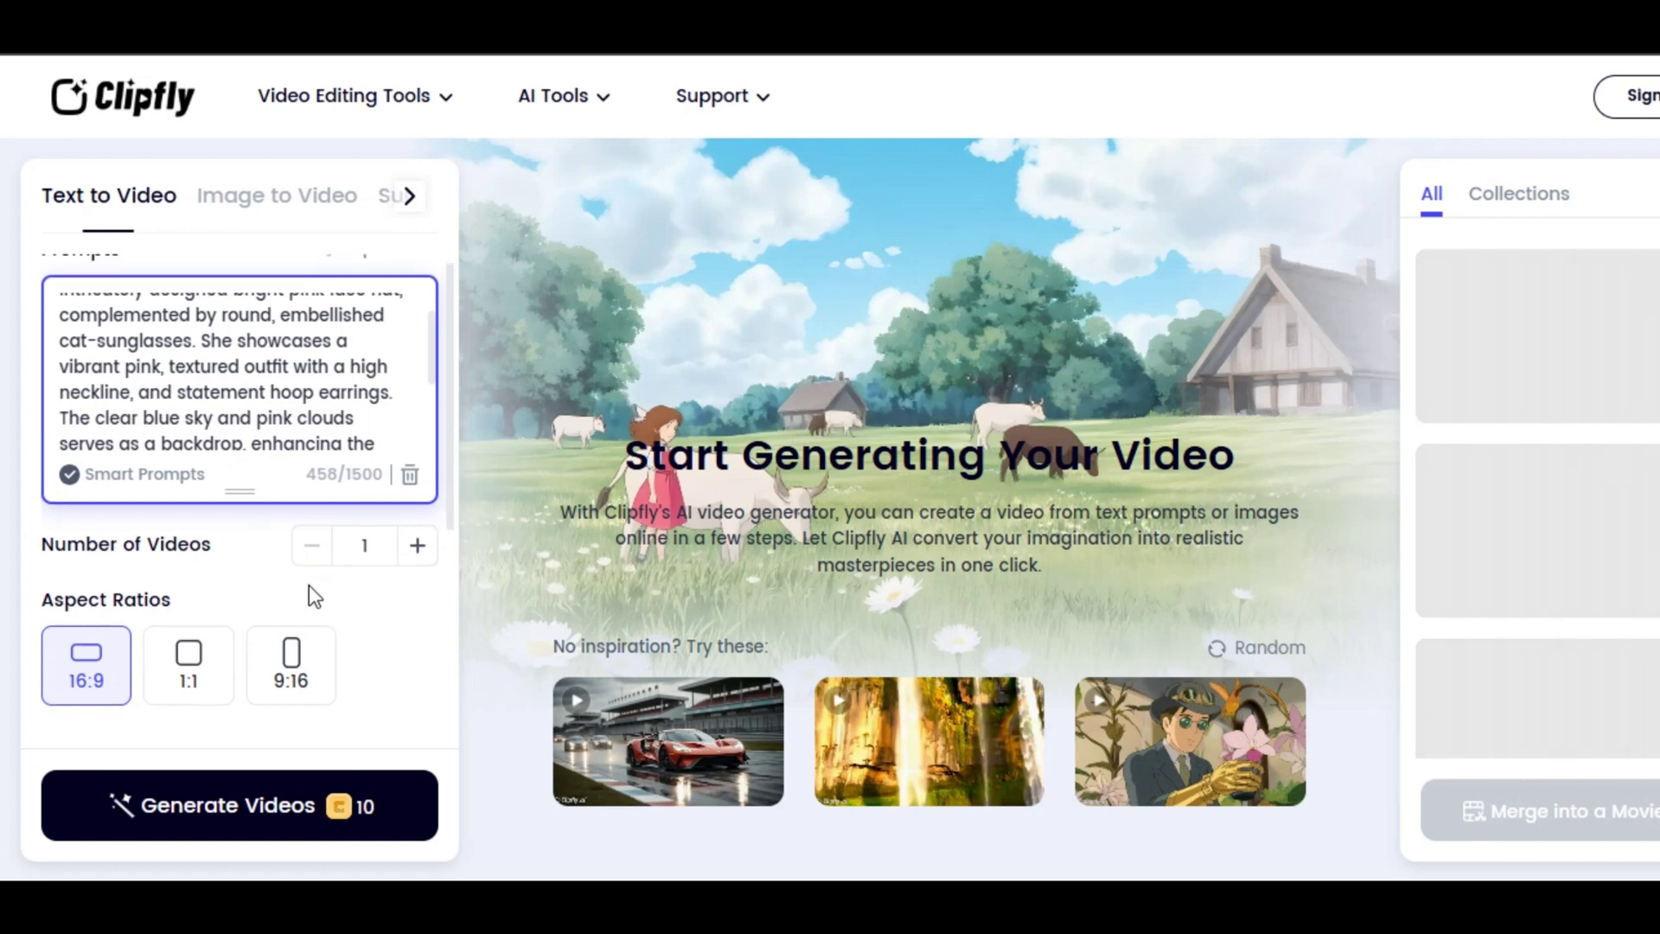
pyautogui.click(417, 453)
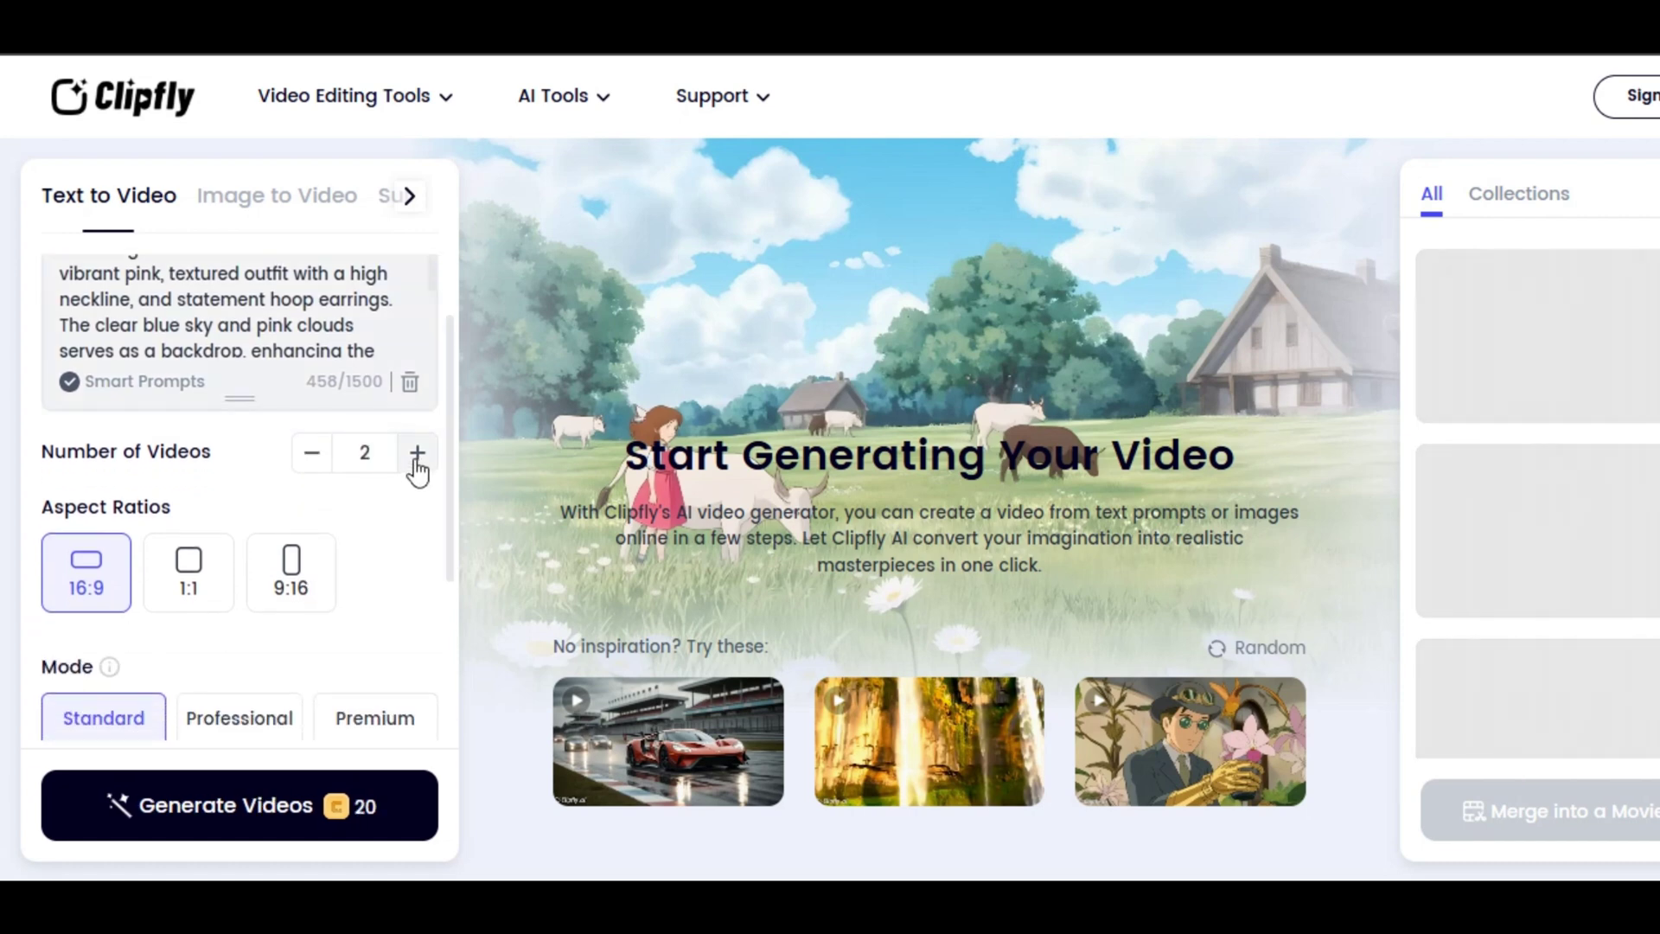
pyautogui.click(318, 465)
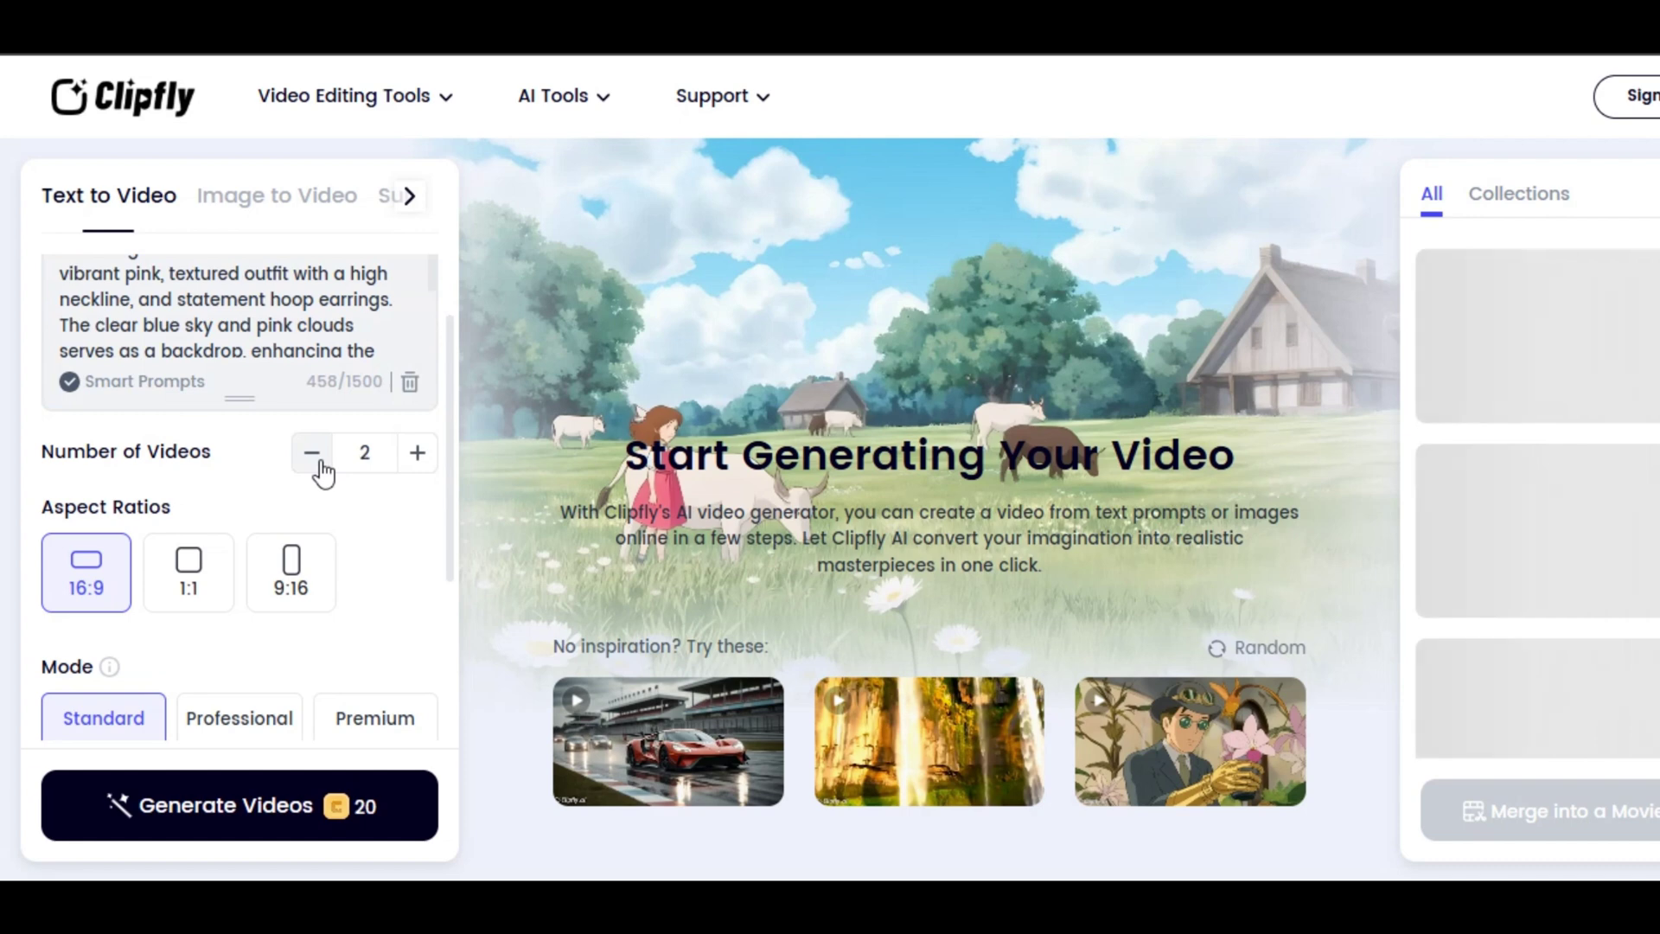
pyautogui.click(320, 463)
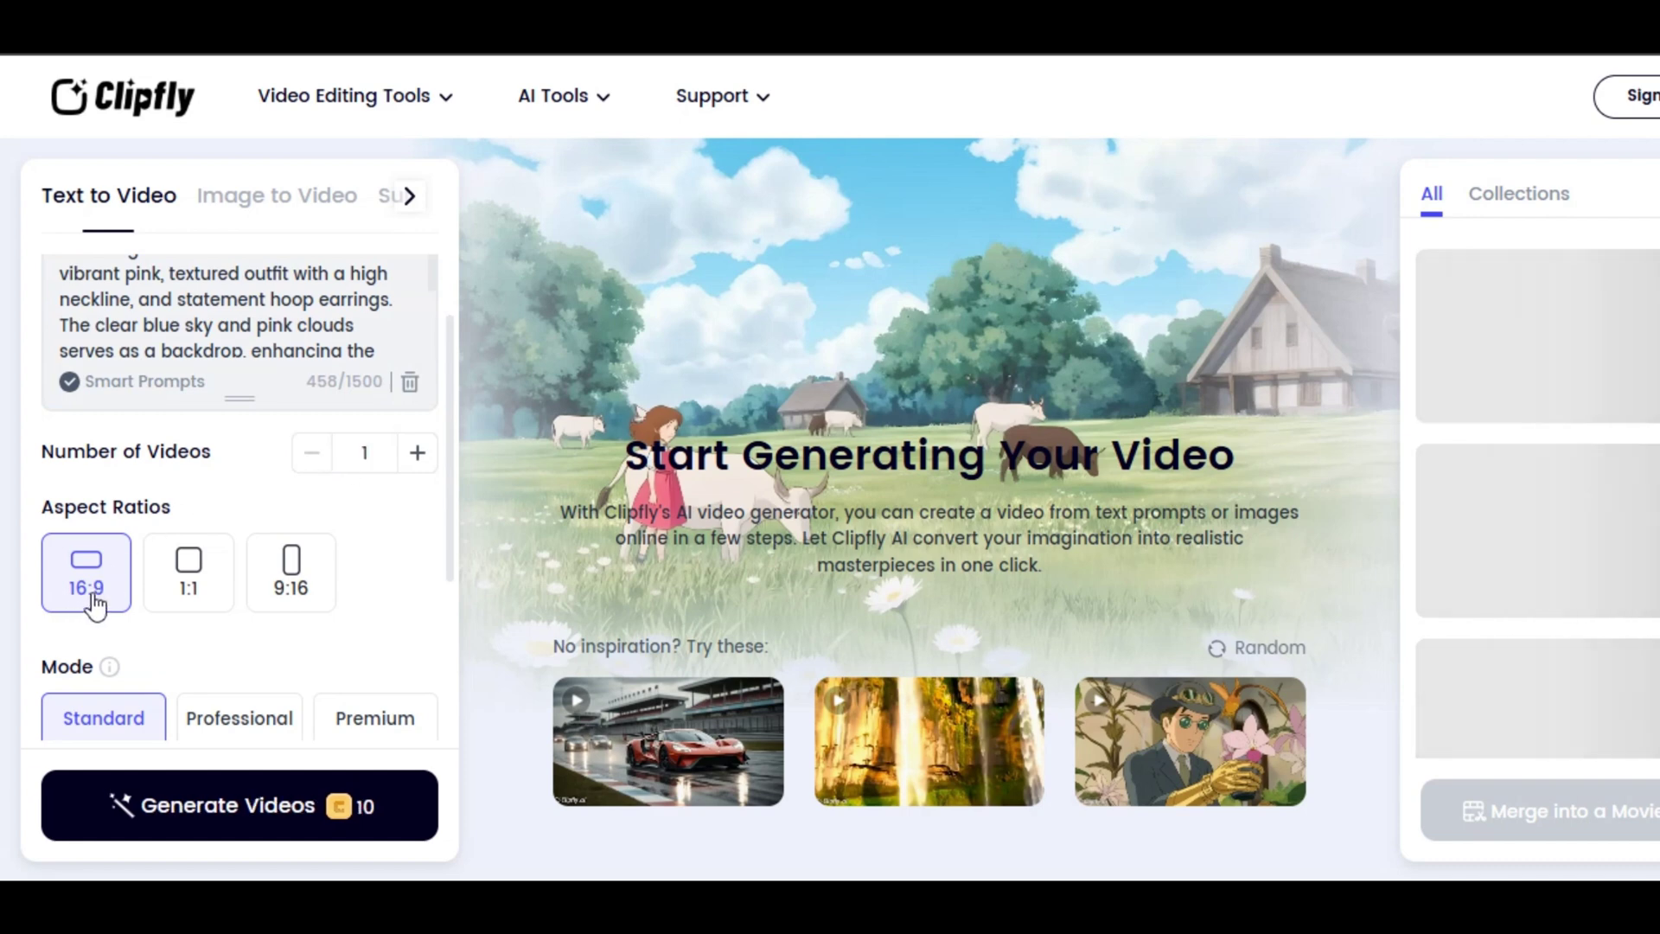
pyautogui.click(182, 605)
pyautogui.click(286, 614)
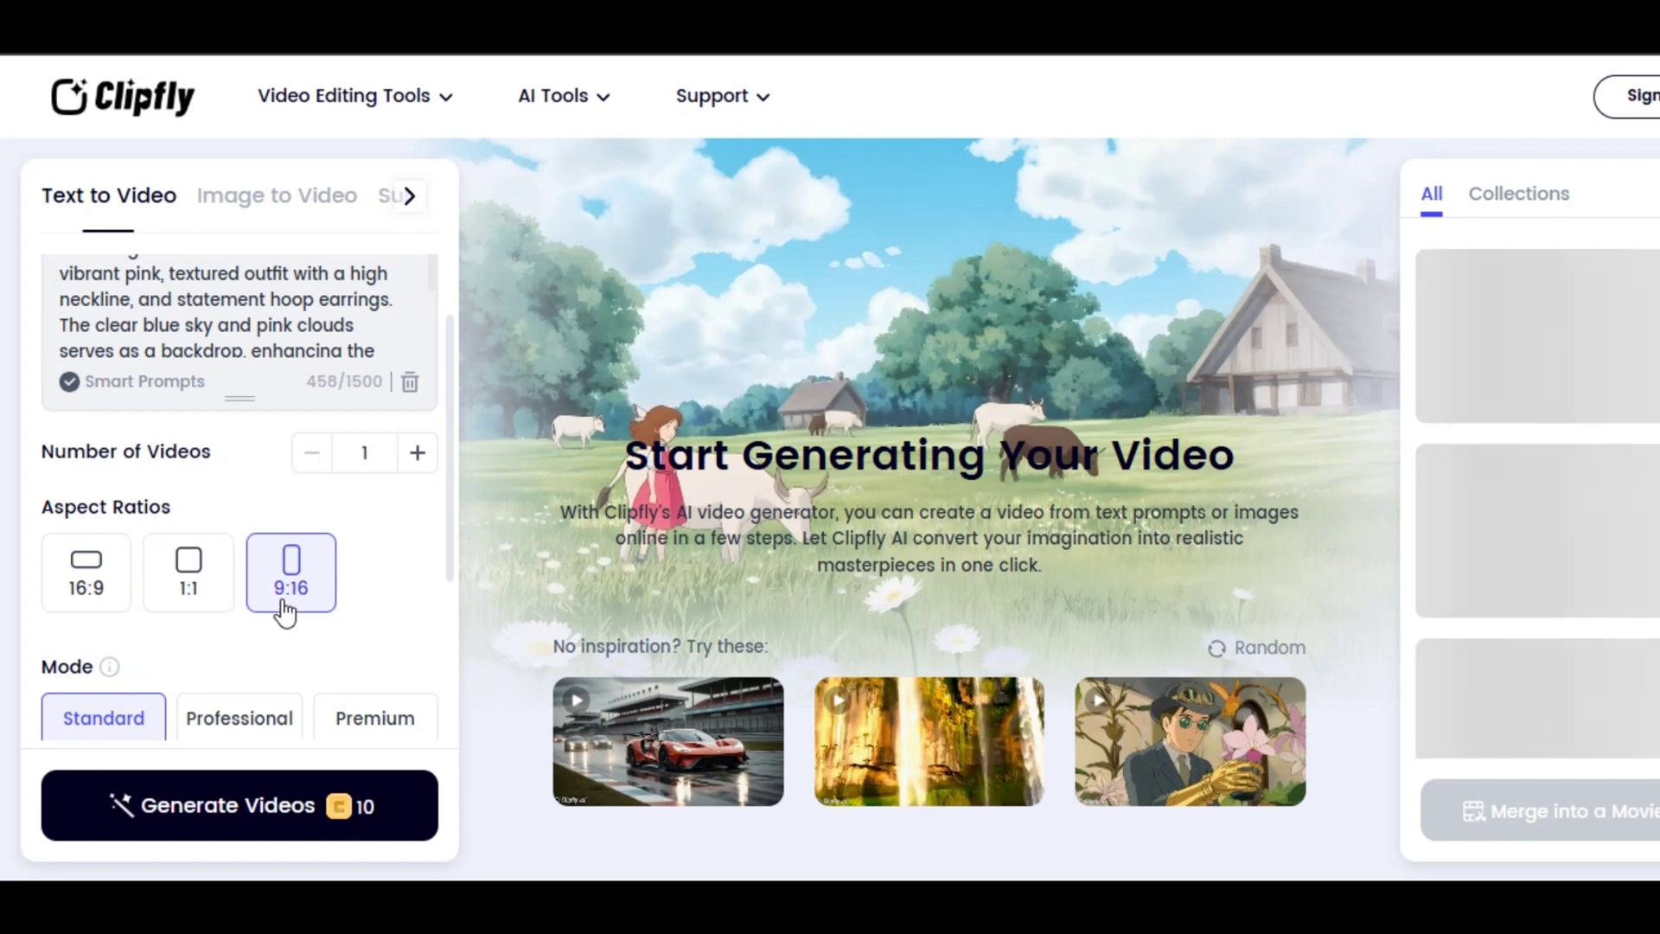
# - Keep Standard mode and Auto amplitude, choose General style, and generate the video
pyautogui.scroll(-3, 132, 610)
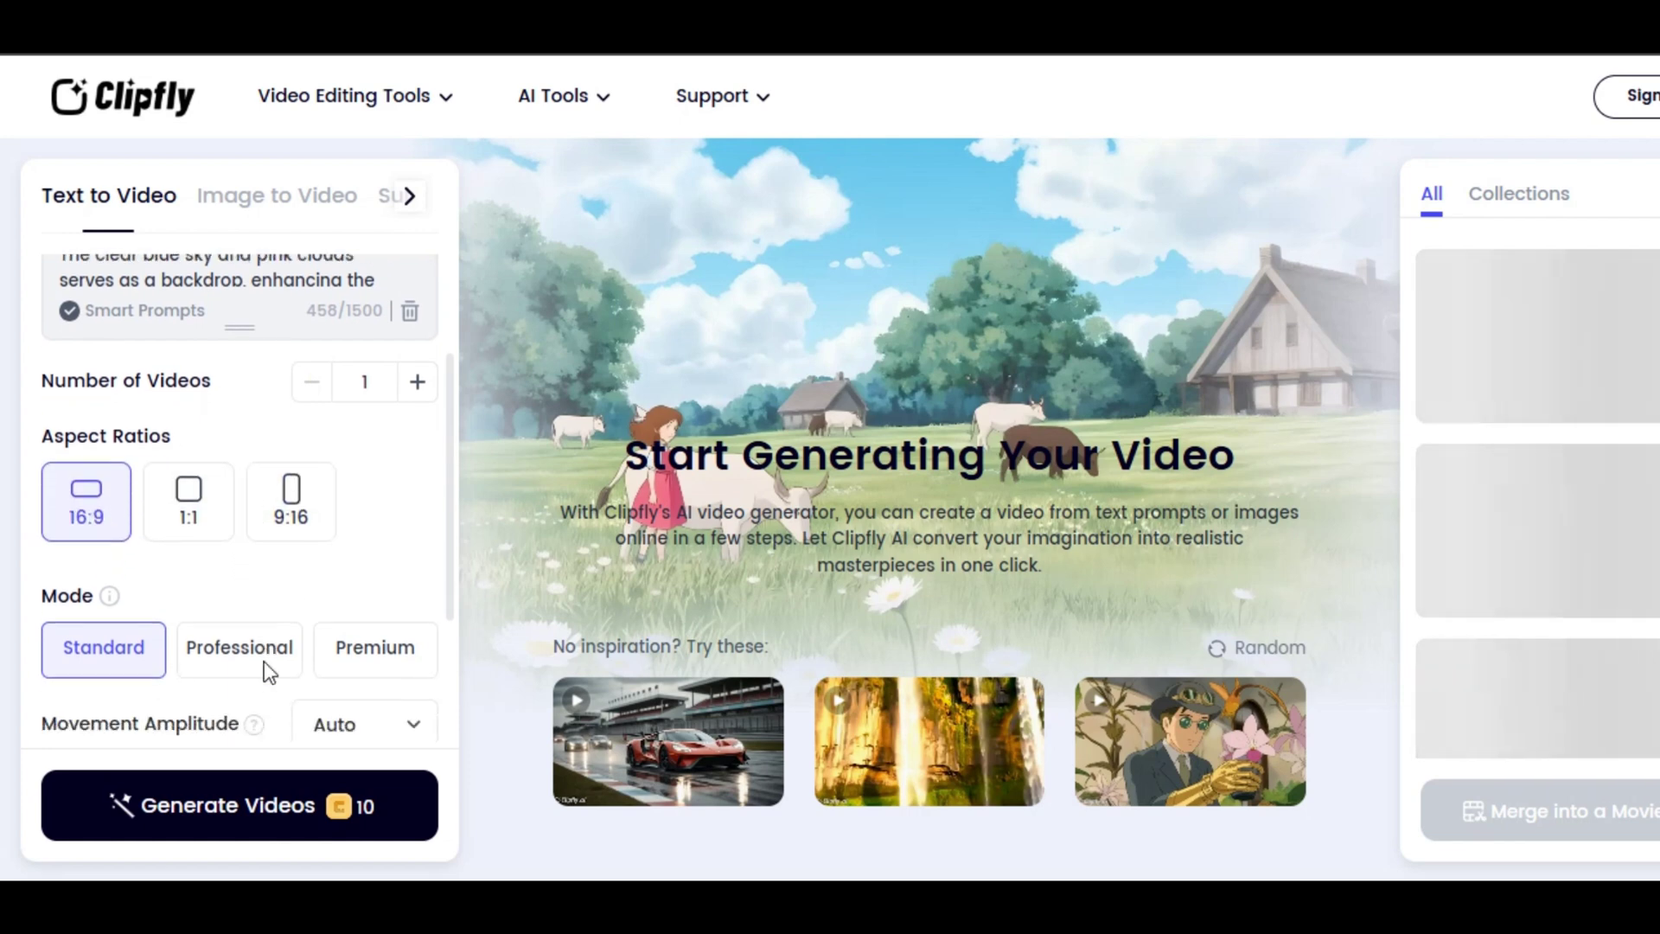
pyautogui.click(346, 518)
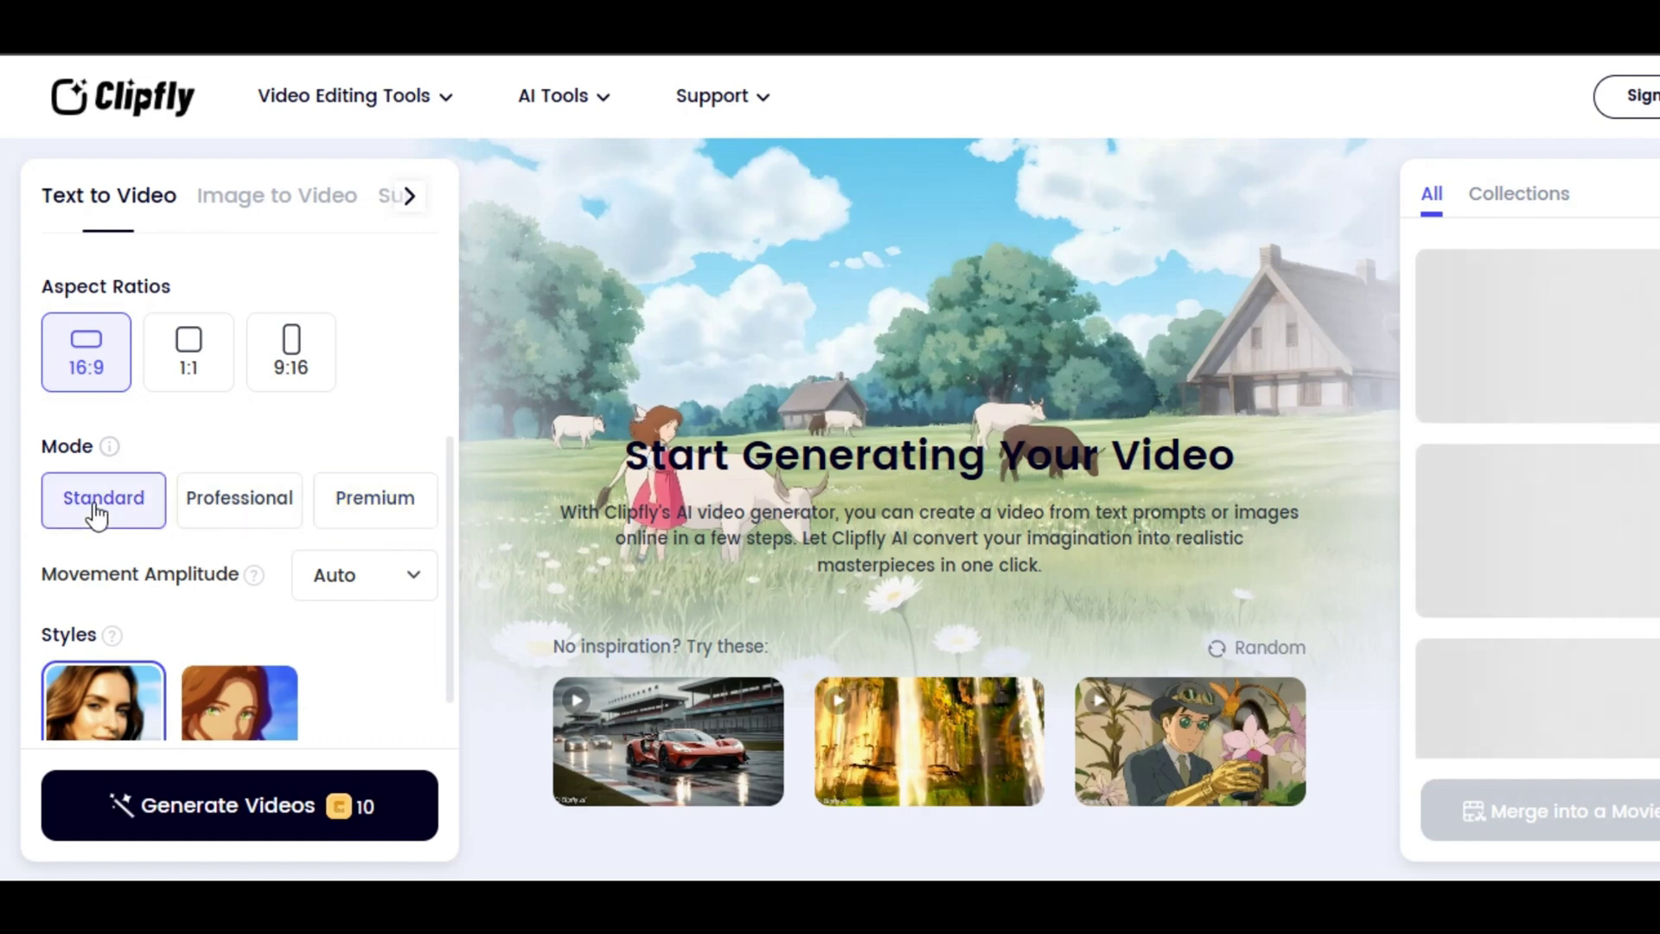
pyautogui.scroll(-1, 97, 515)
pyautogui.click(400, 528)
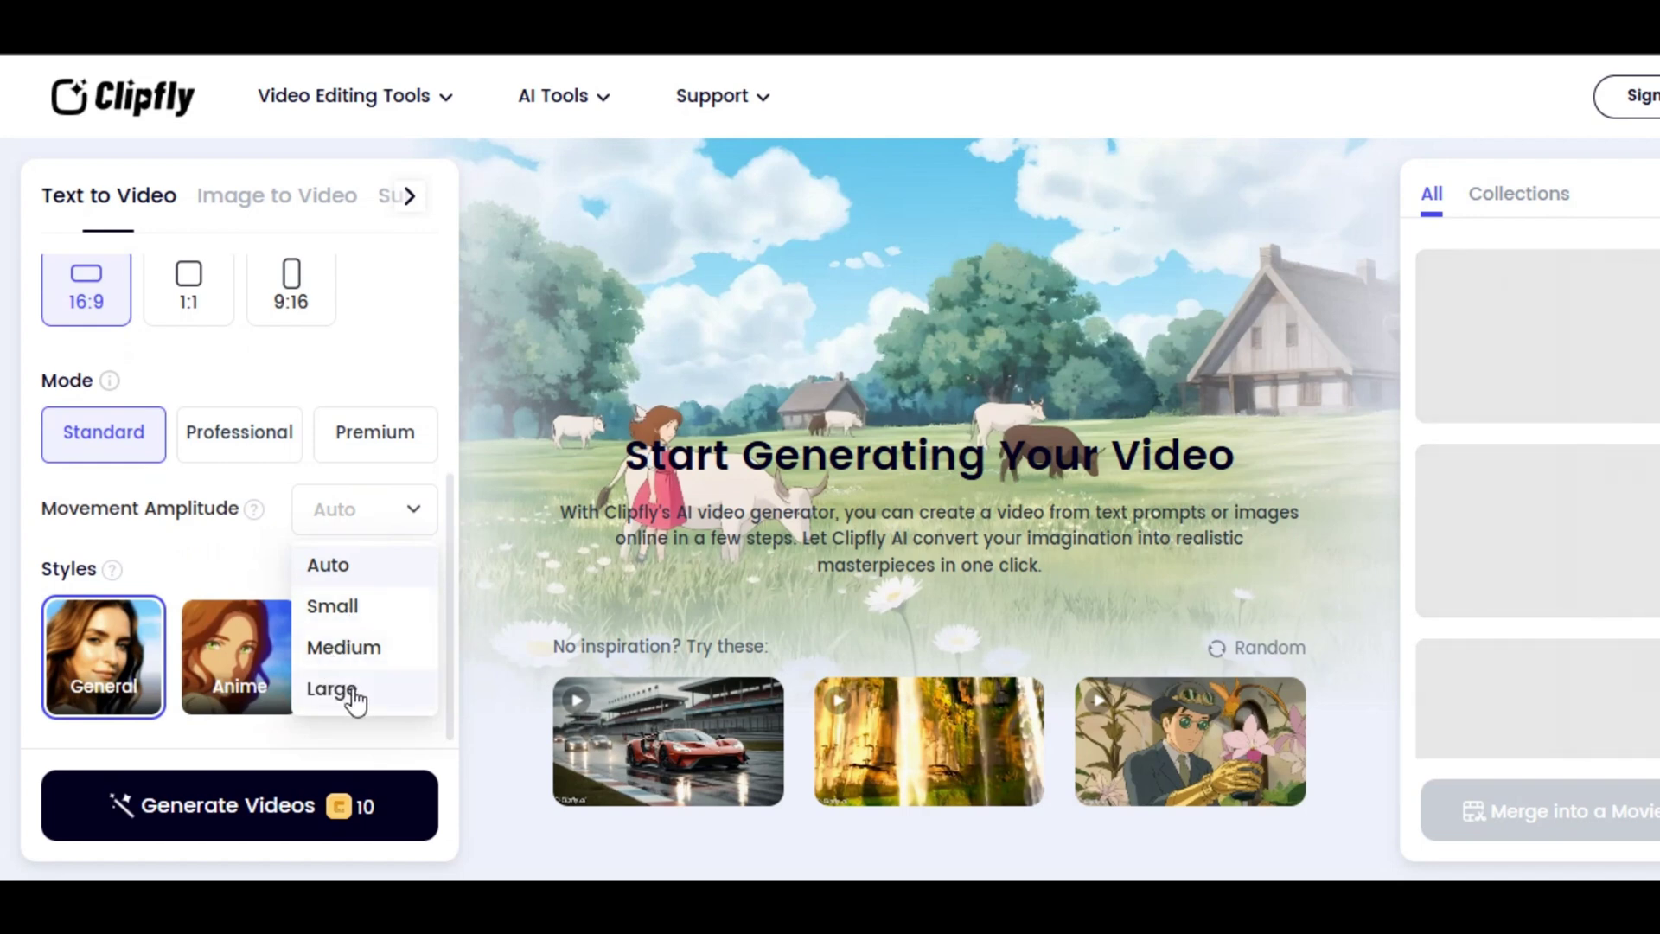
pyautogui.click(415, 516)
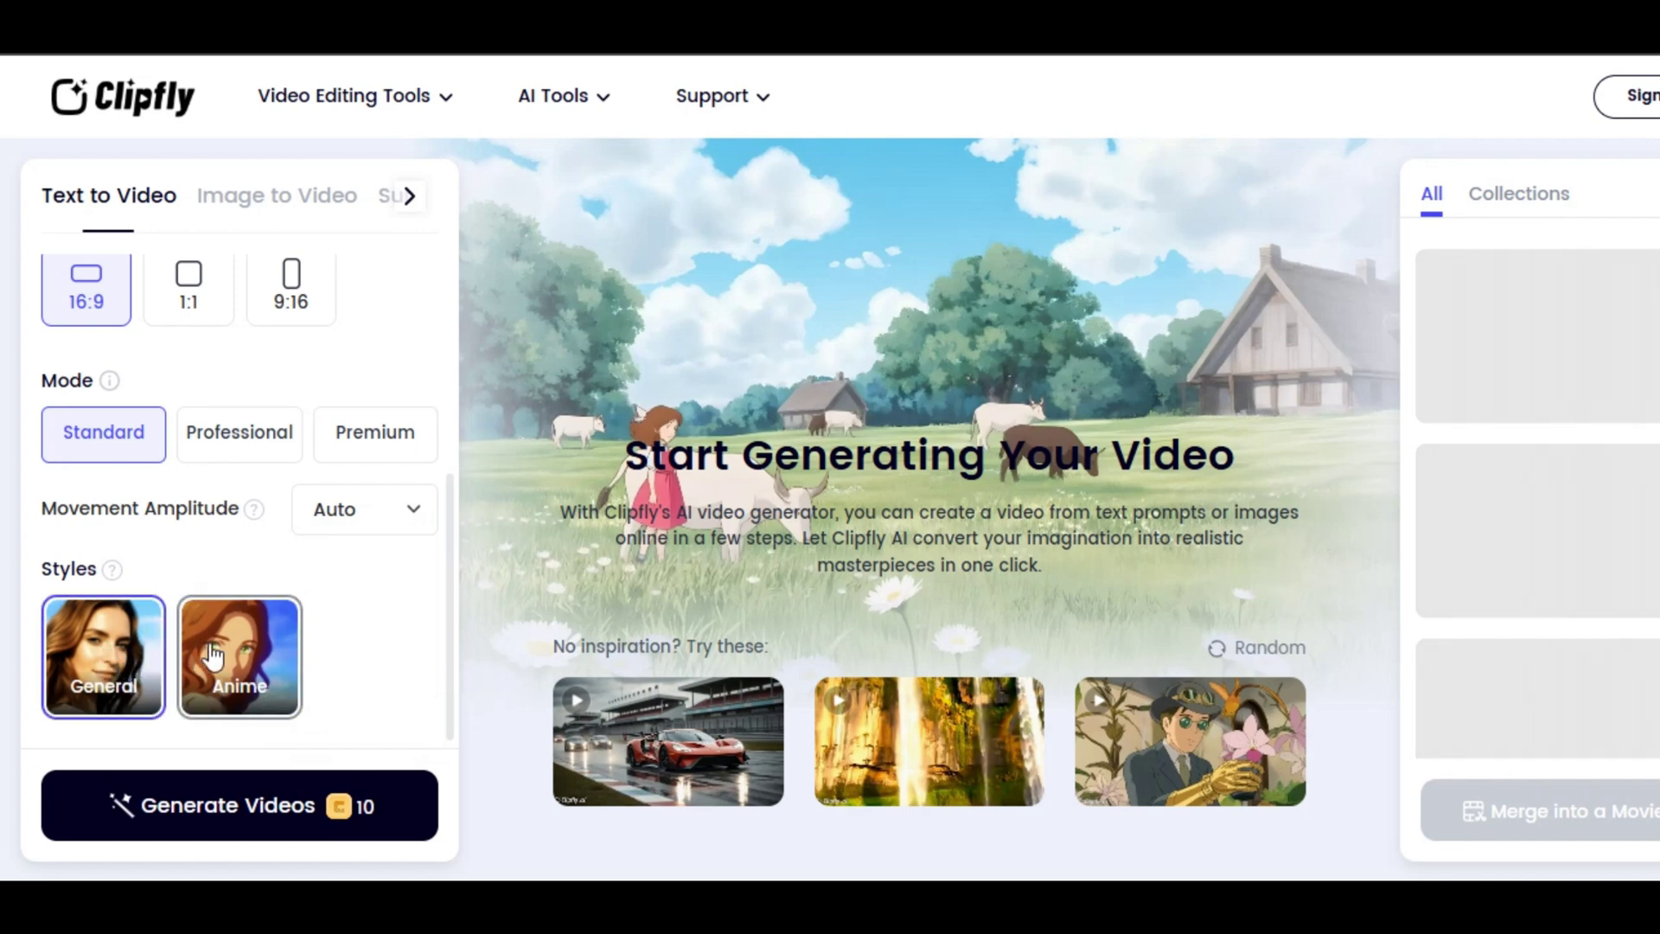
pyautogui.click(109, 660)
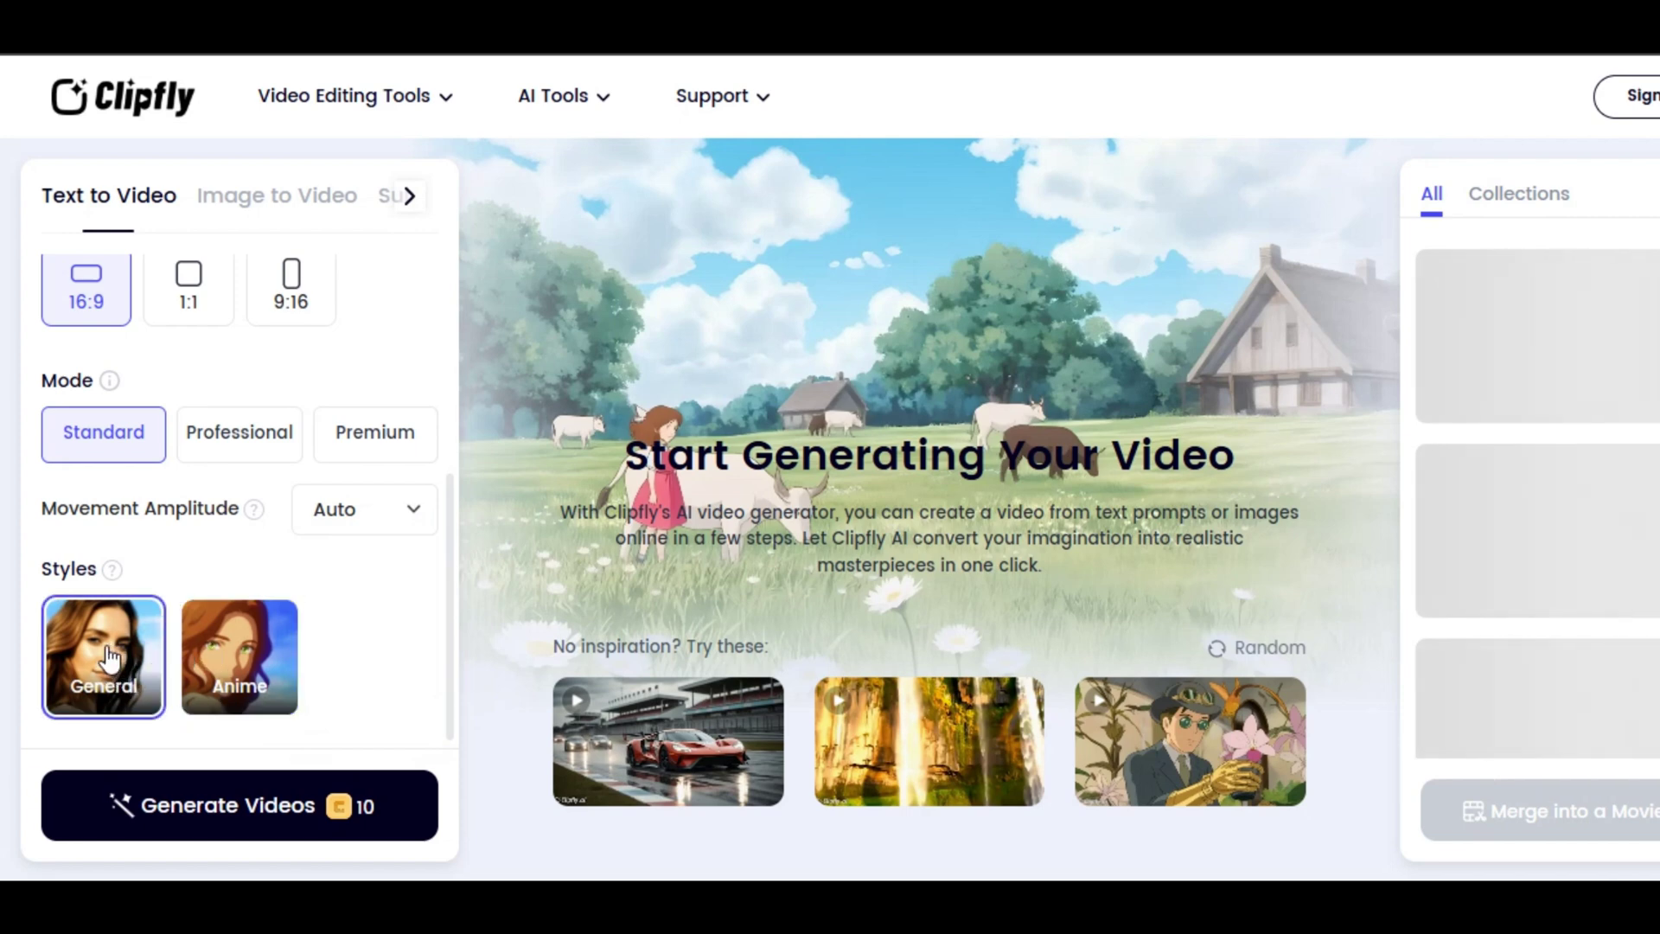
pyautogui.click(221, 815)
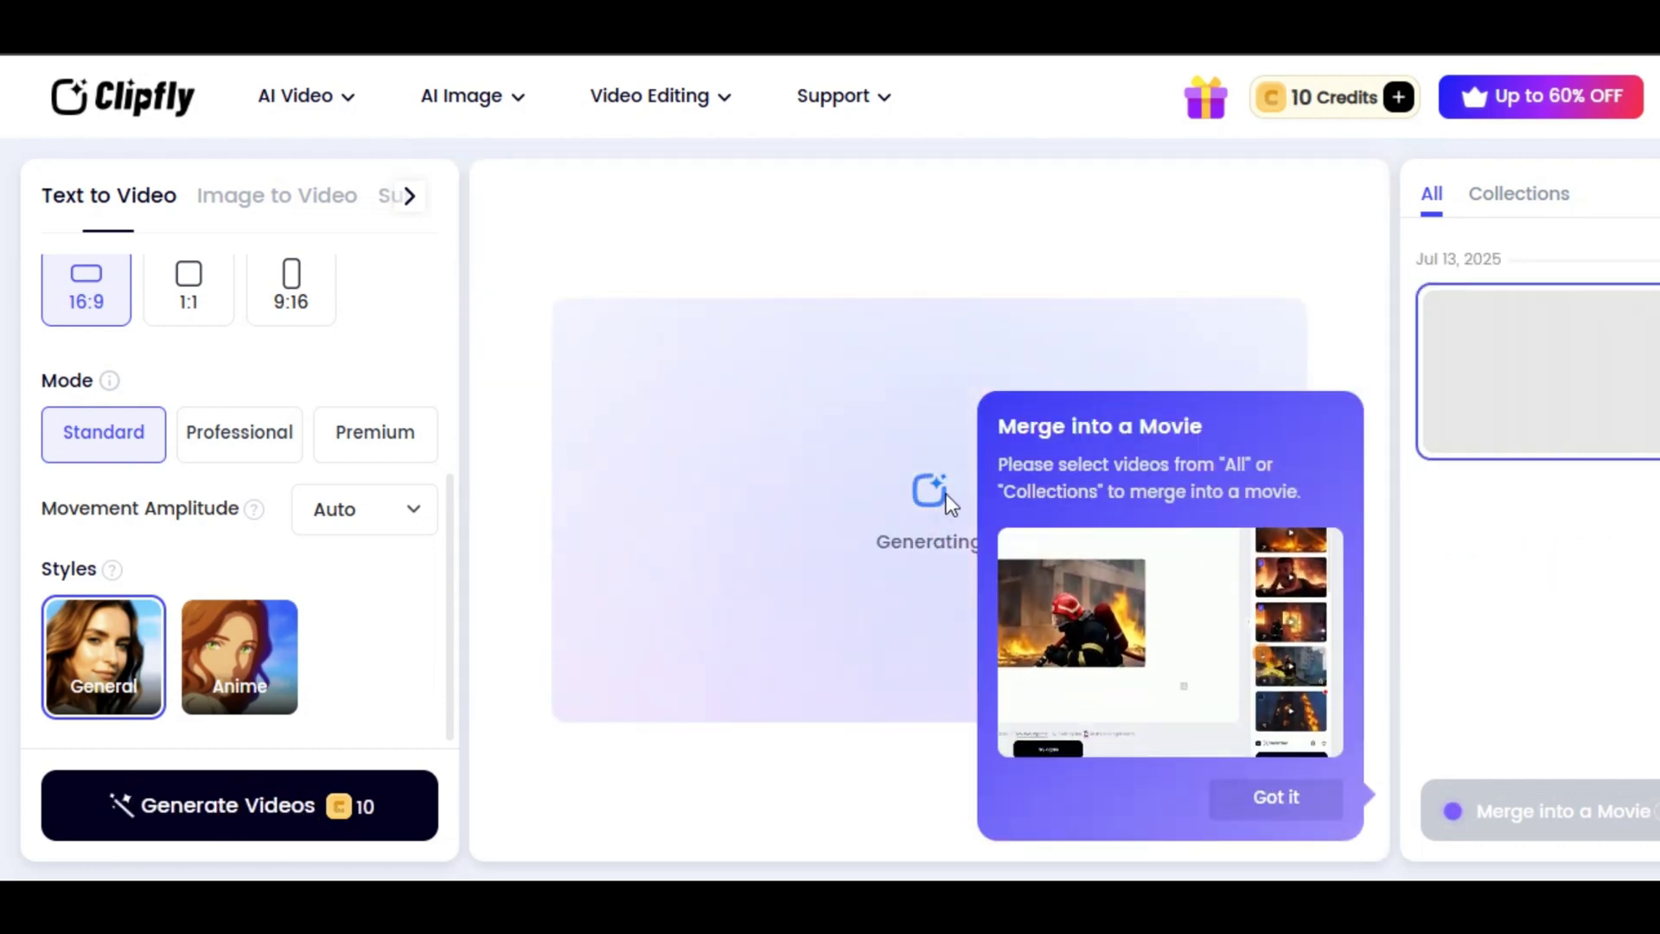
# - Dismiss the Merge into a Movie tip and play the 4-second pink lace hat video
pyautogui.click(819, 561)
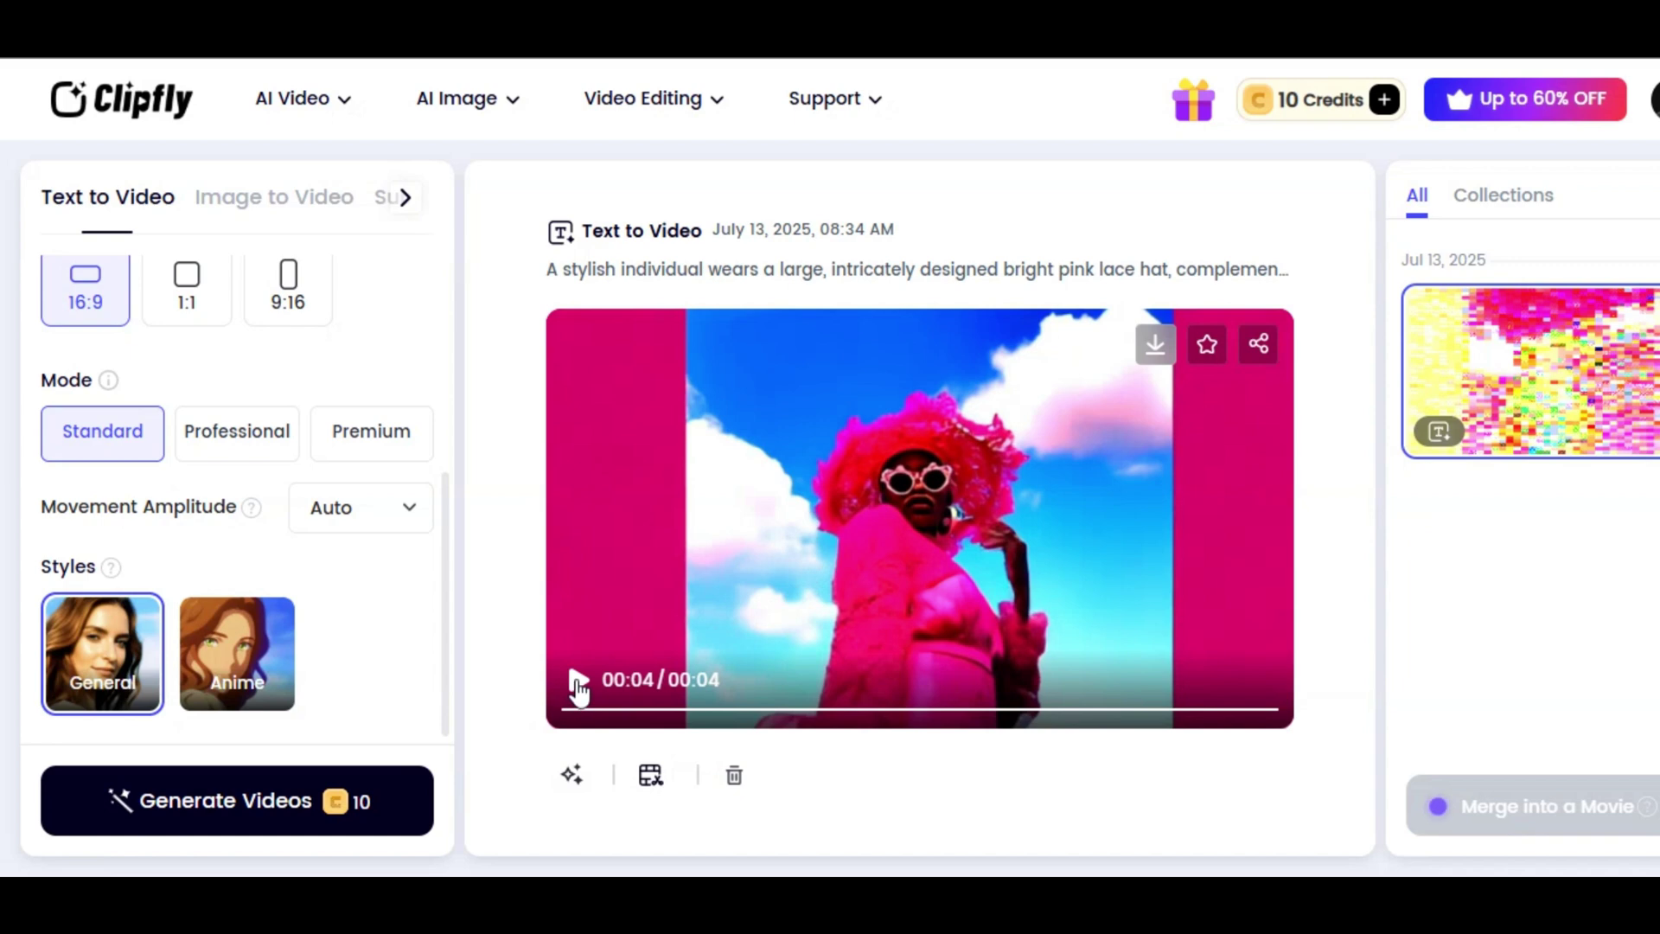
pyautogui.click(577, 681)
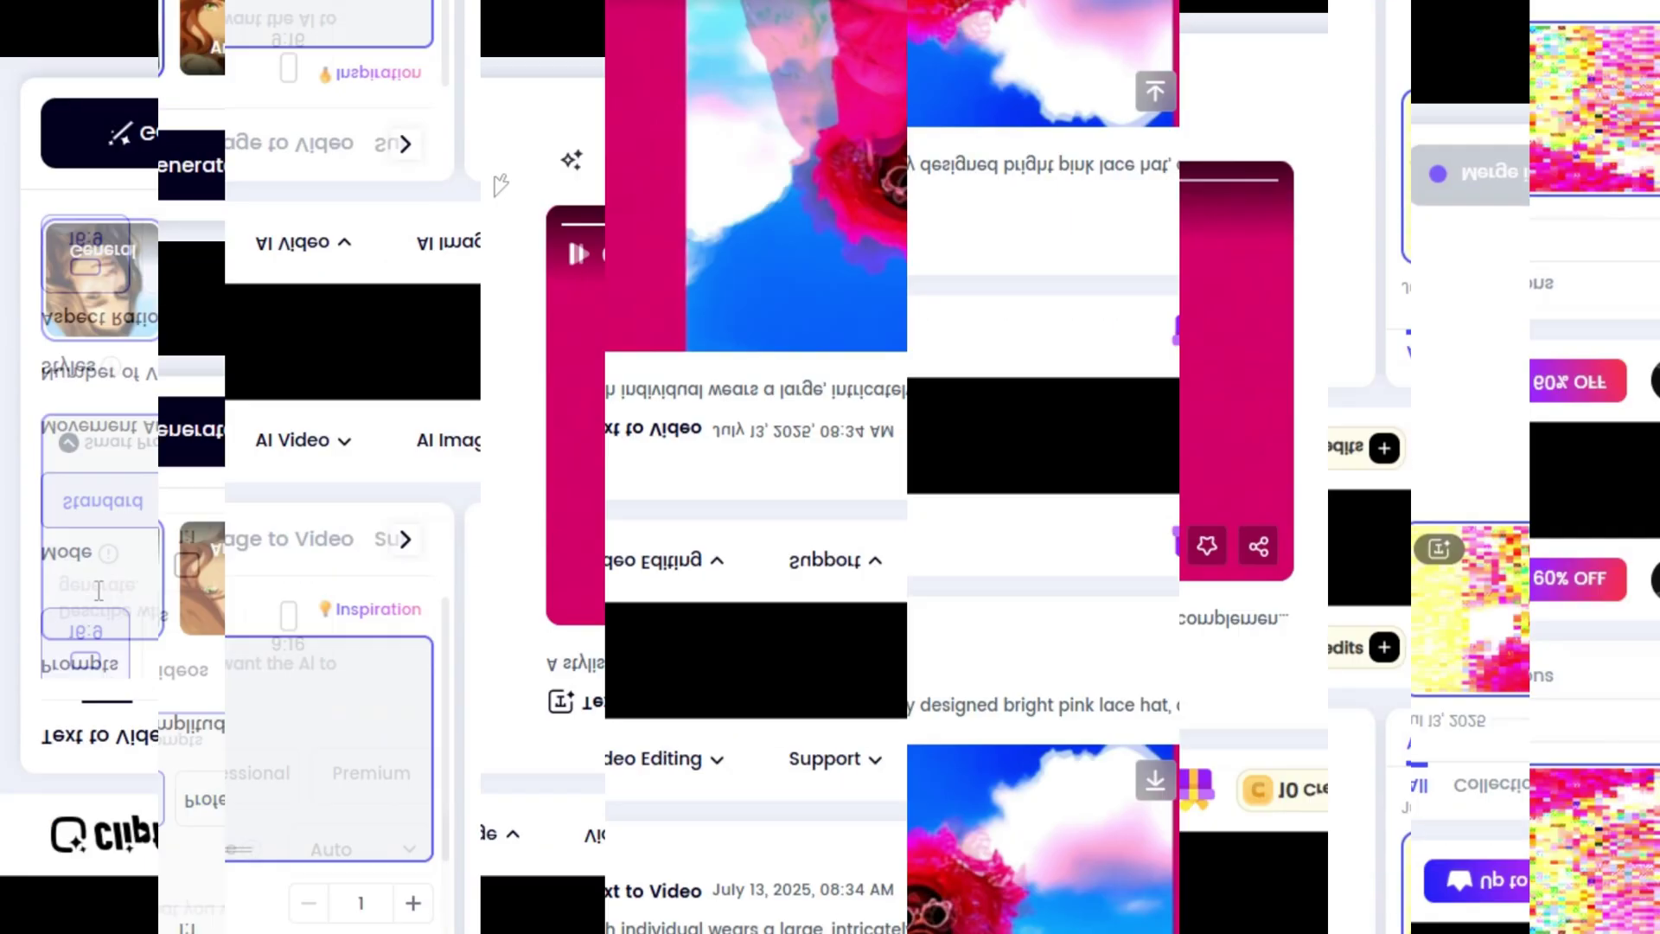
# - Paste the yellow Lakers jersey basketball prompt and generate it in Professional mode
pyautogui.scroll(5, 233, 433)
pyautogui.click(91, 334)
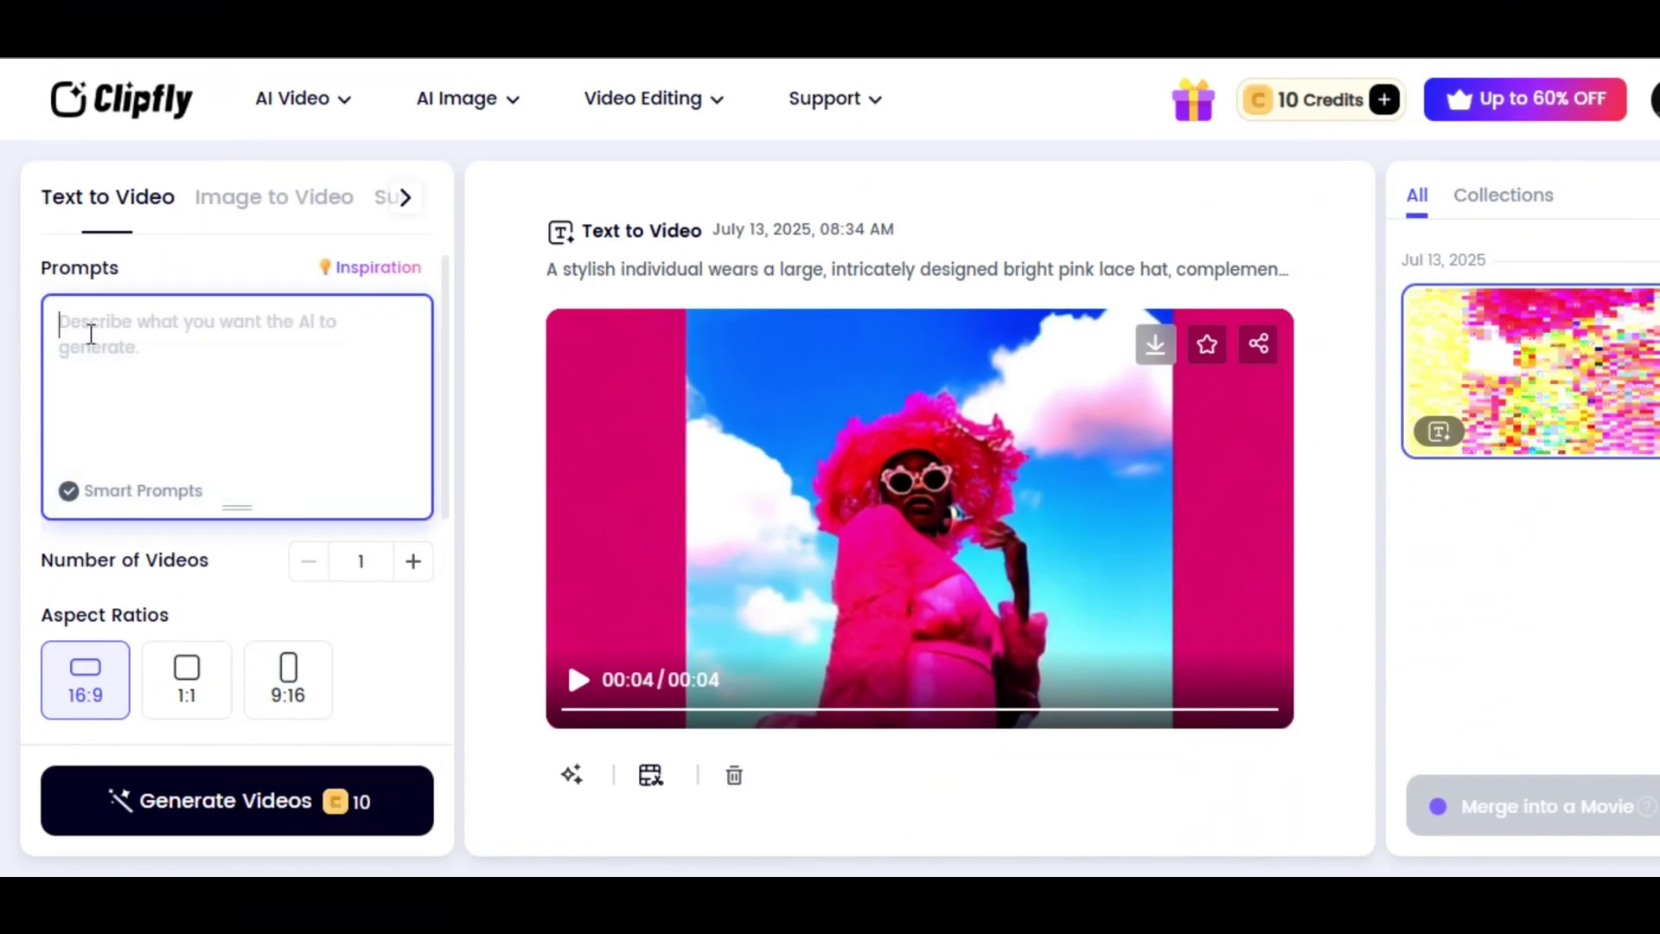
pyautogui.rightClick(90, 334)
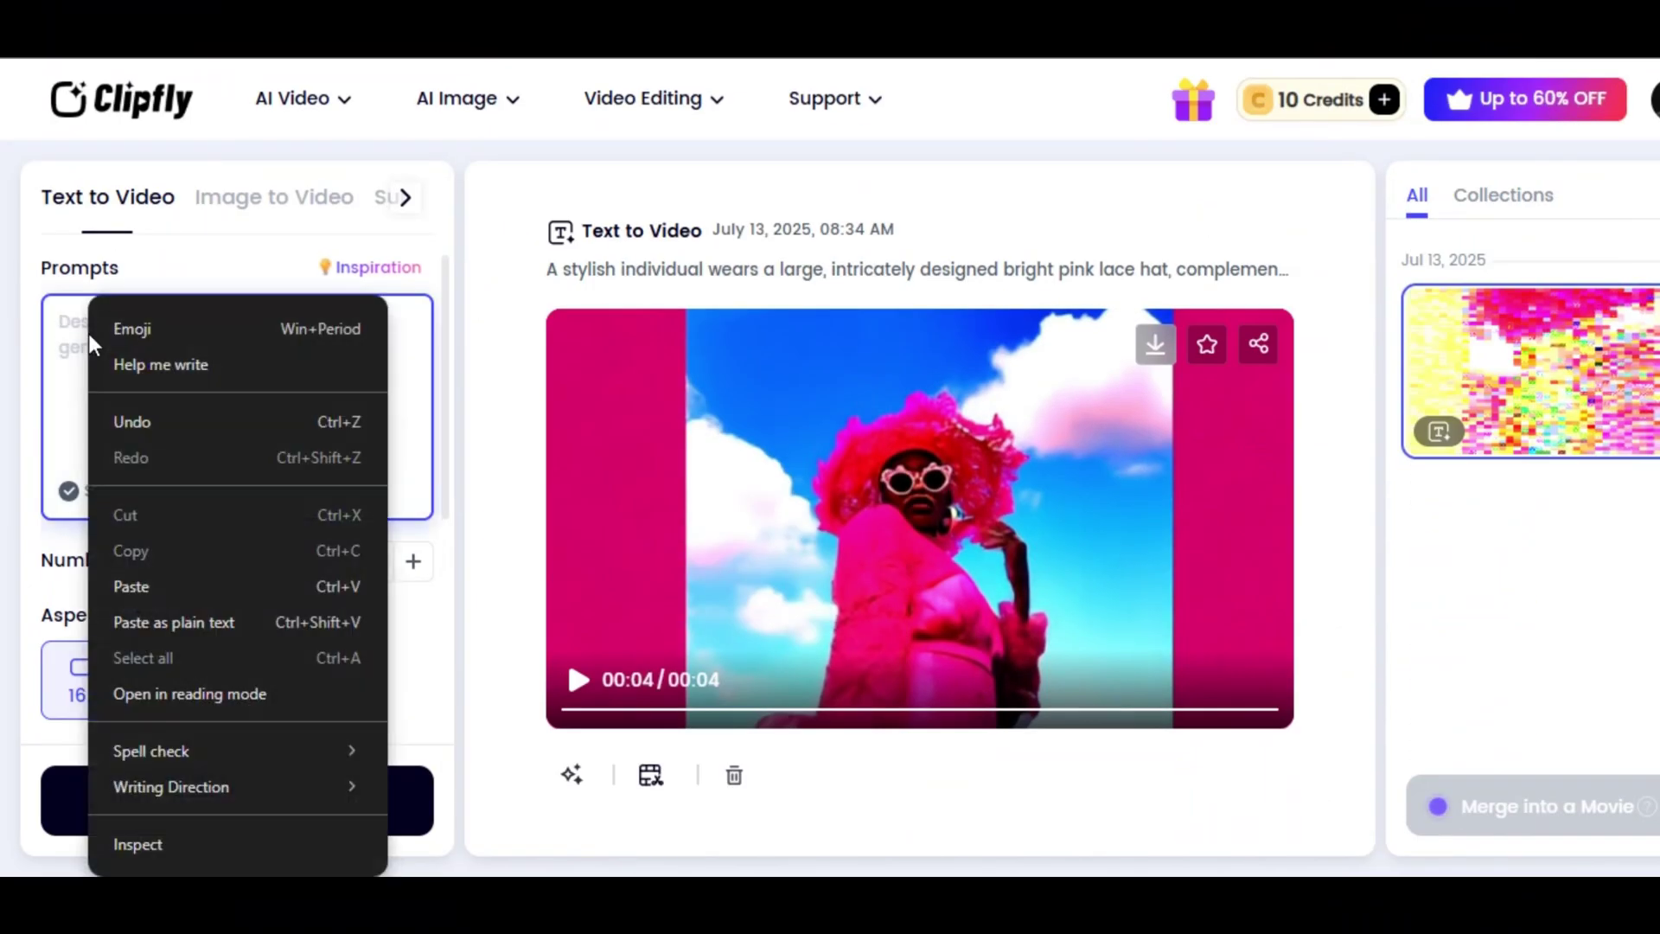
pyautogui.click(147, 578)
pyautogui.scroll(-4, 372, 692)
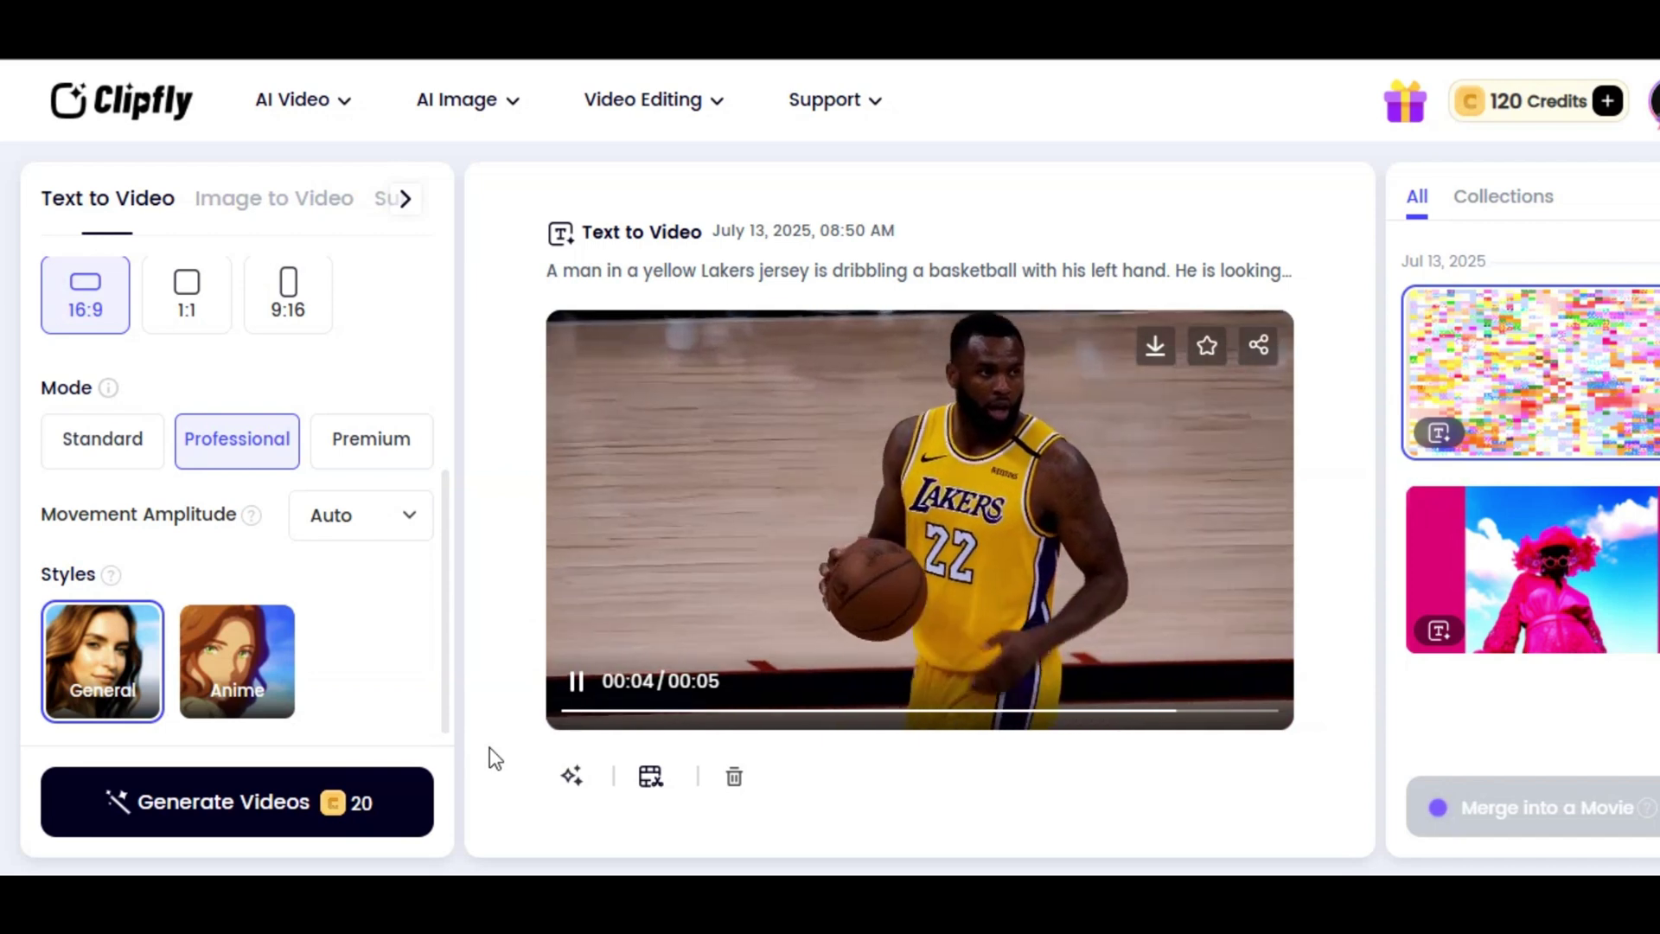
# - Replay the 5-second Lakers basketball clip twice
pyautogui.click(577, 684)
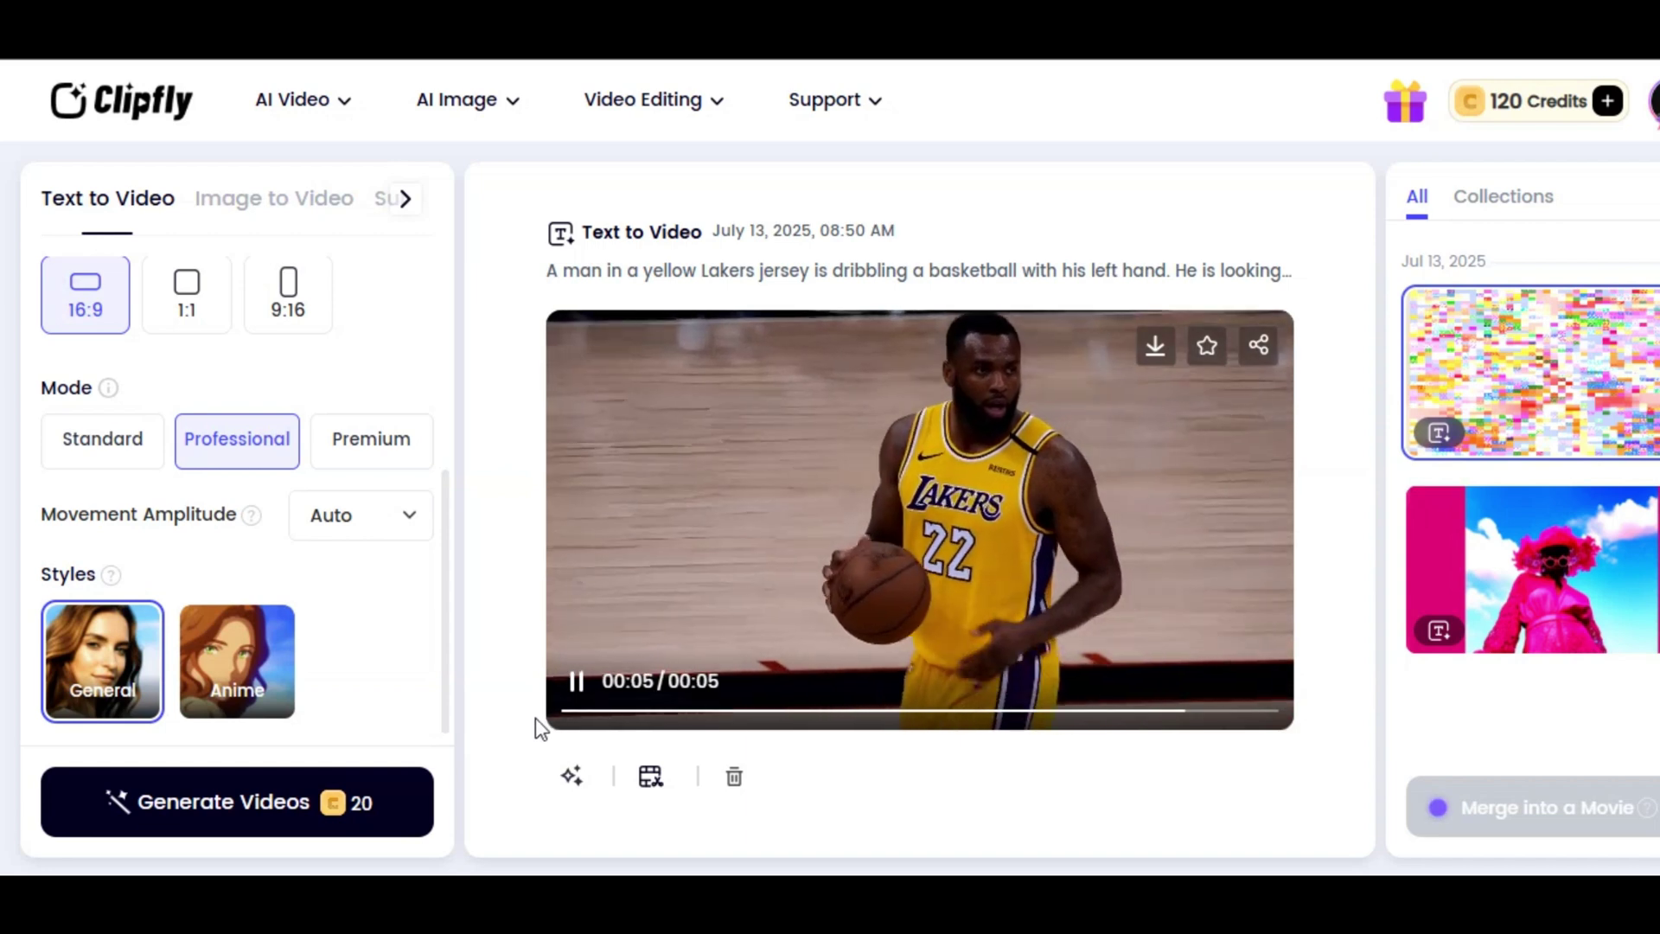
pyautogui.click(577, 684)
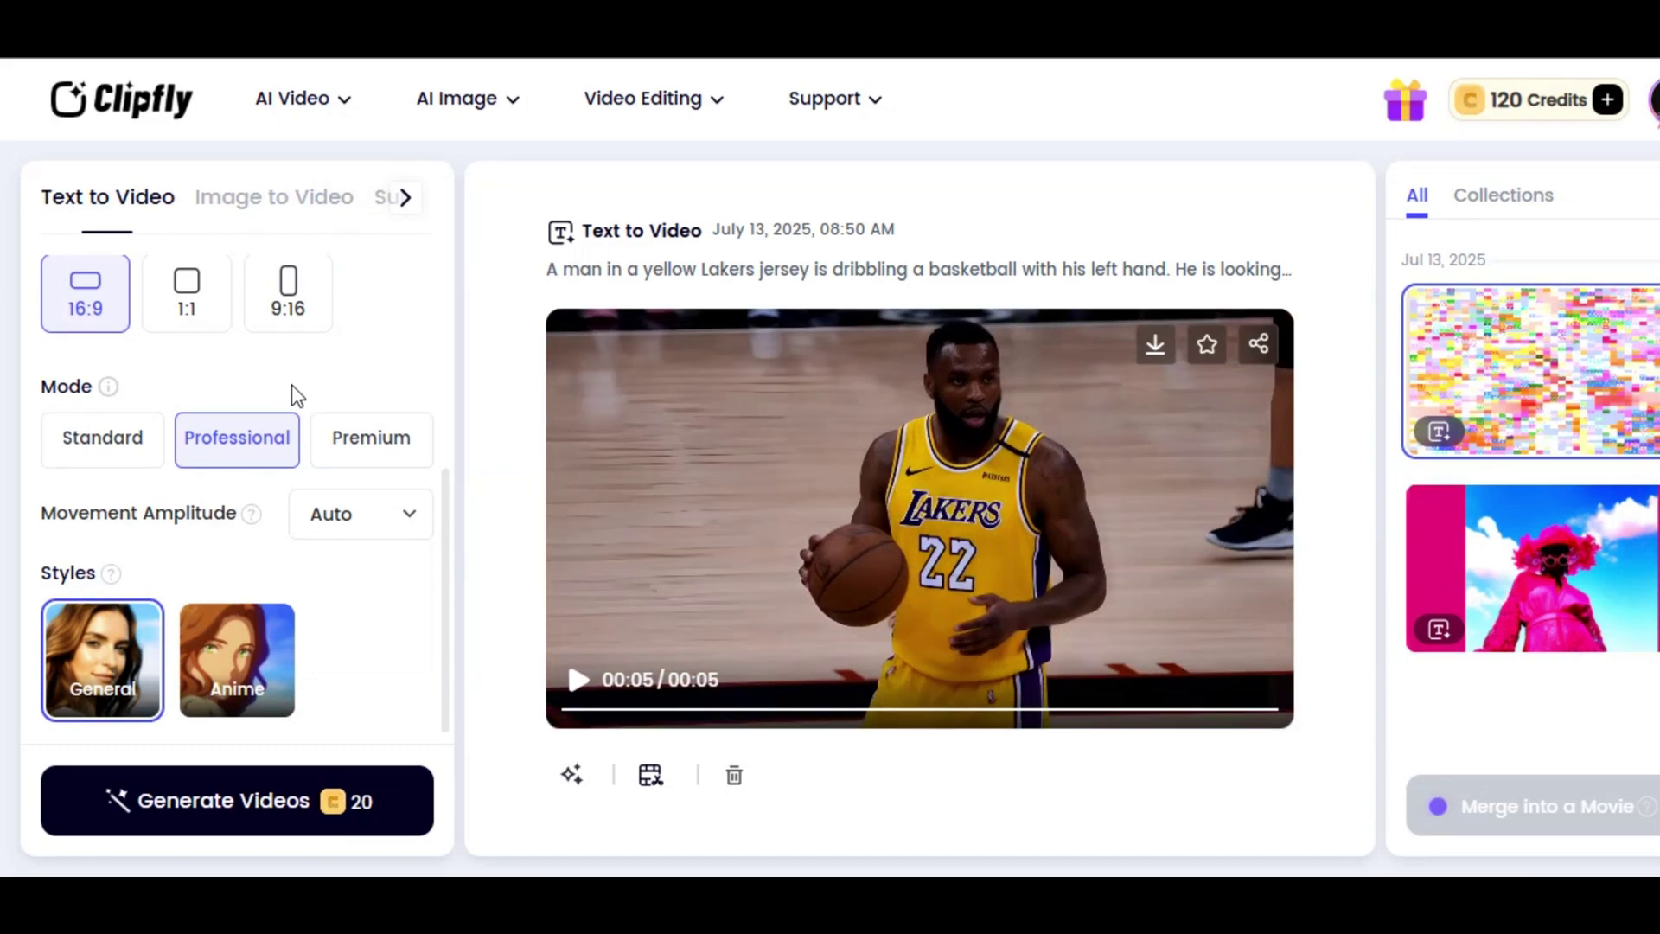
pyautogui.scroll(5, 292, 385)
# - Switch to Image to Video, upload the woman photo and choose Premium mode
pyautogui.scroll(-3, 293, 385)
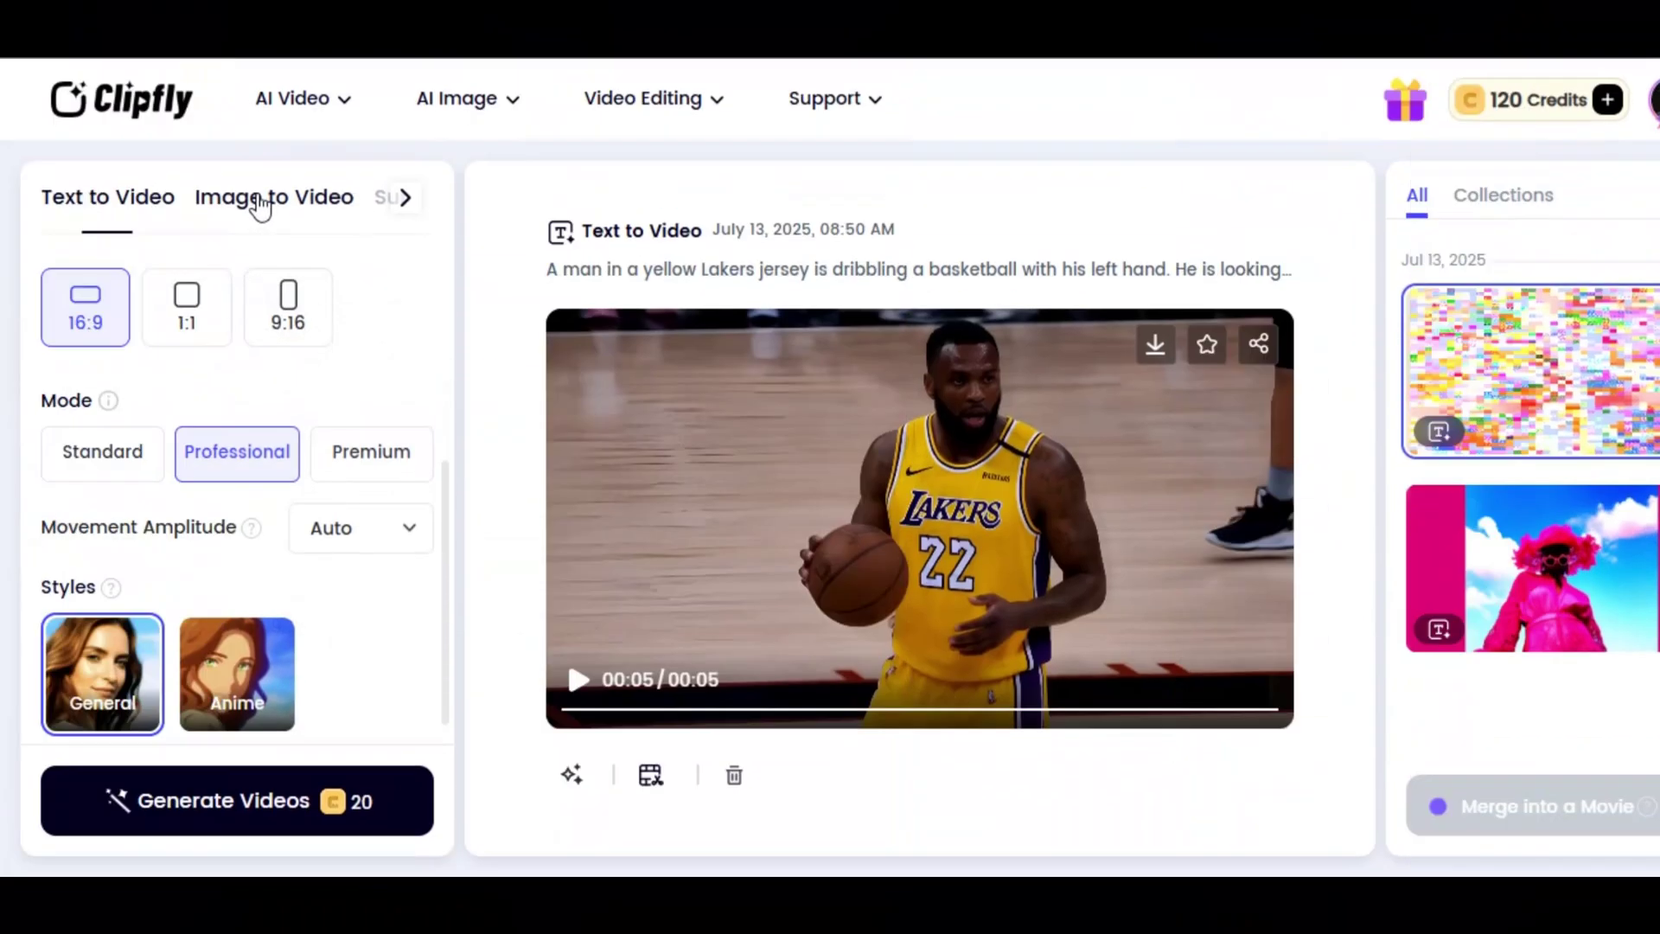
pyautogui.click(292, 205)
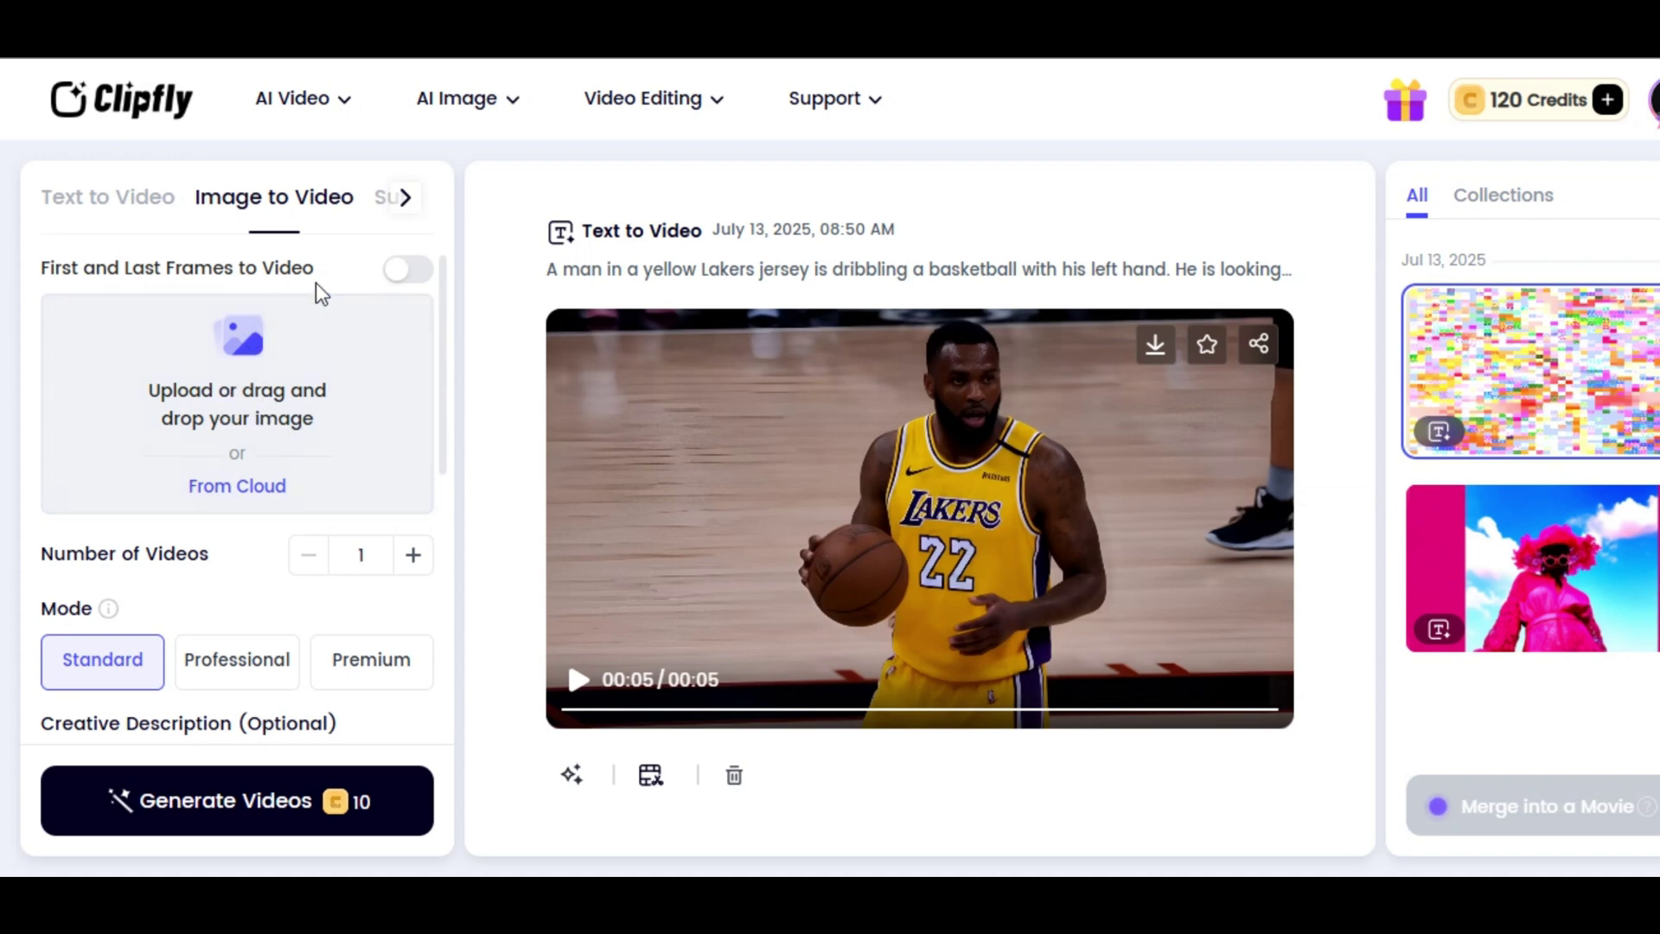
pyautogui.click(408, 270)
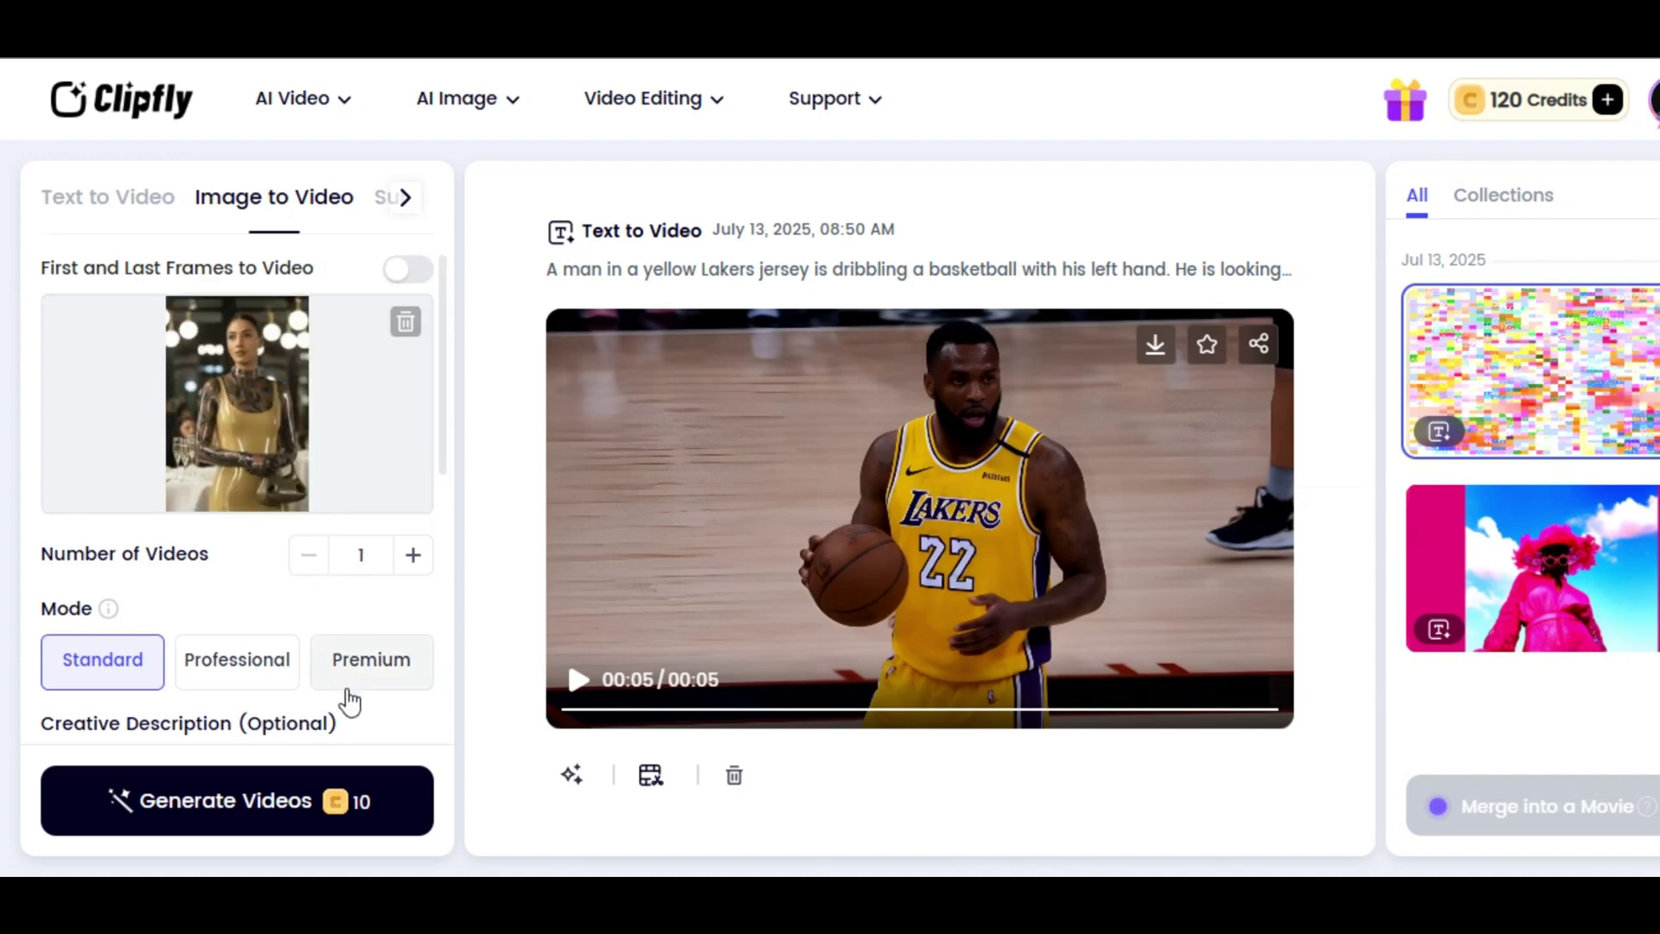
pyautogui.click(373, 670)
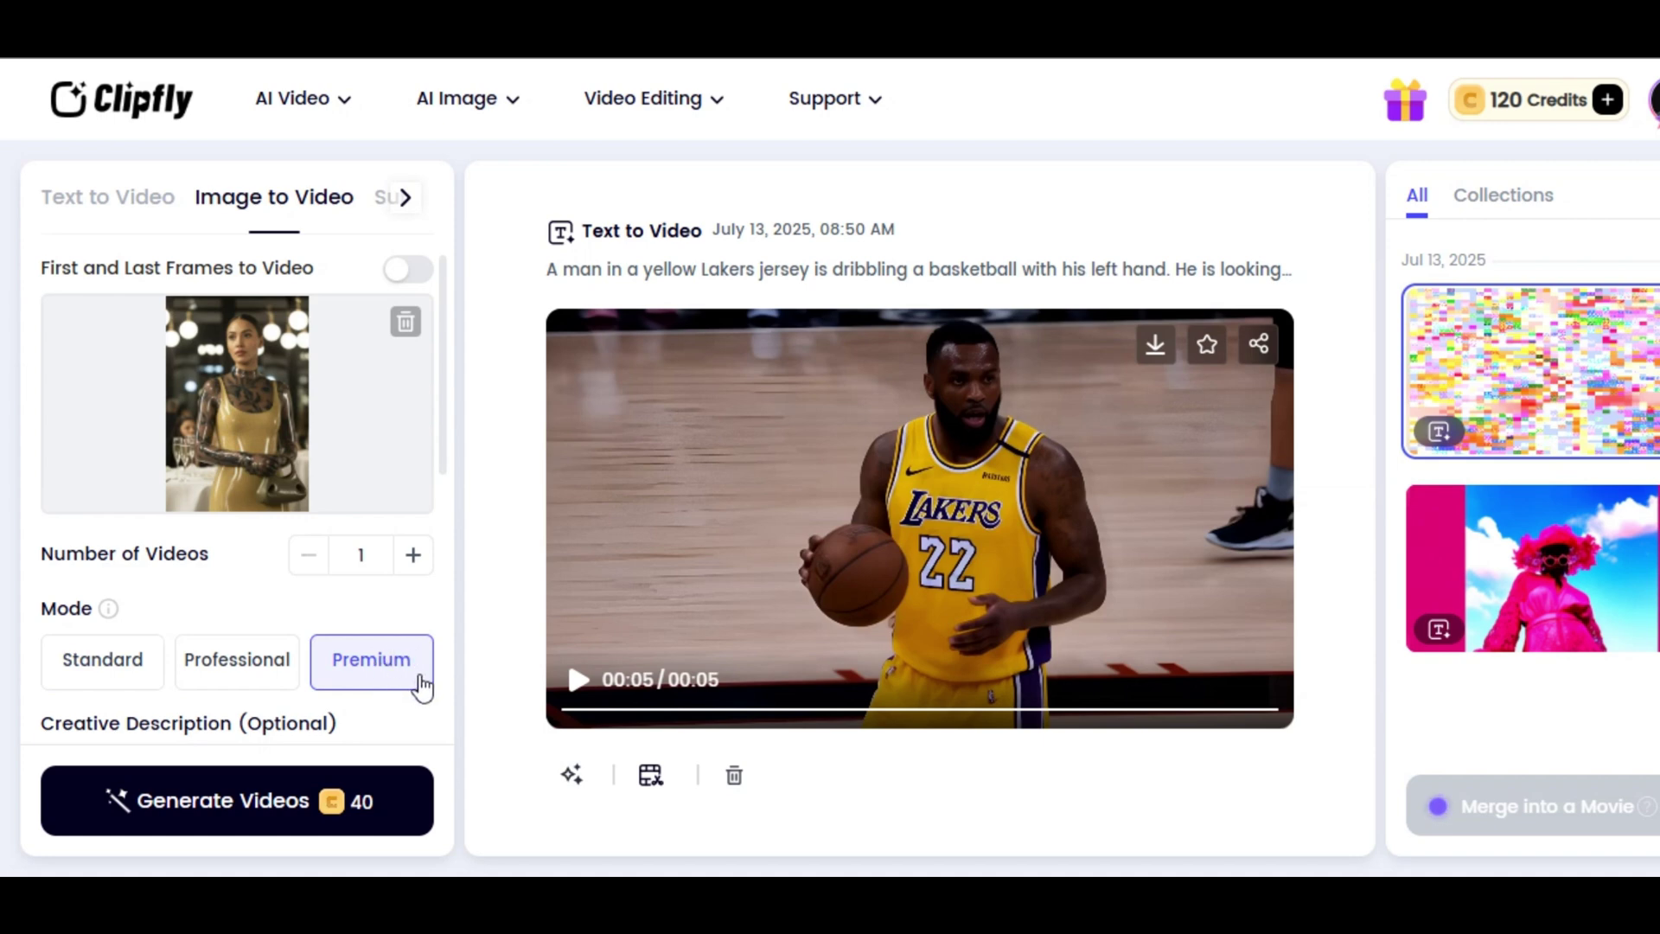
# - Paste the slow dolly-in camera description into Creative Description and generate
pyautogui.scroll(-4, 426, 702)
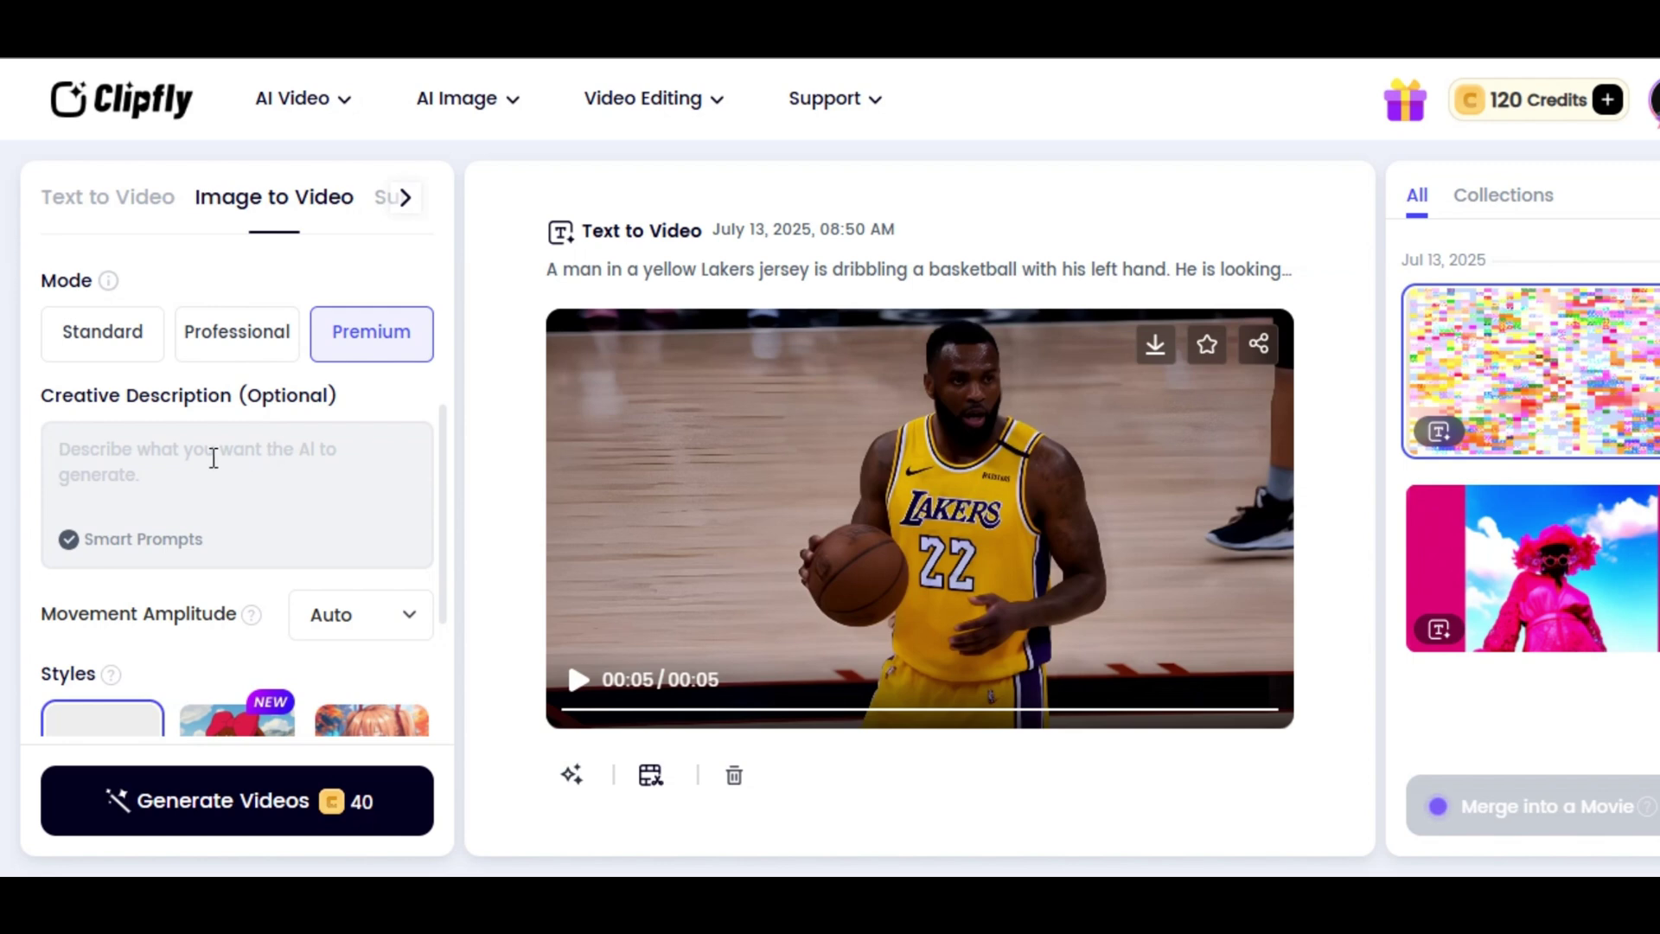
pyautogui.rightClick(82, 452)
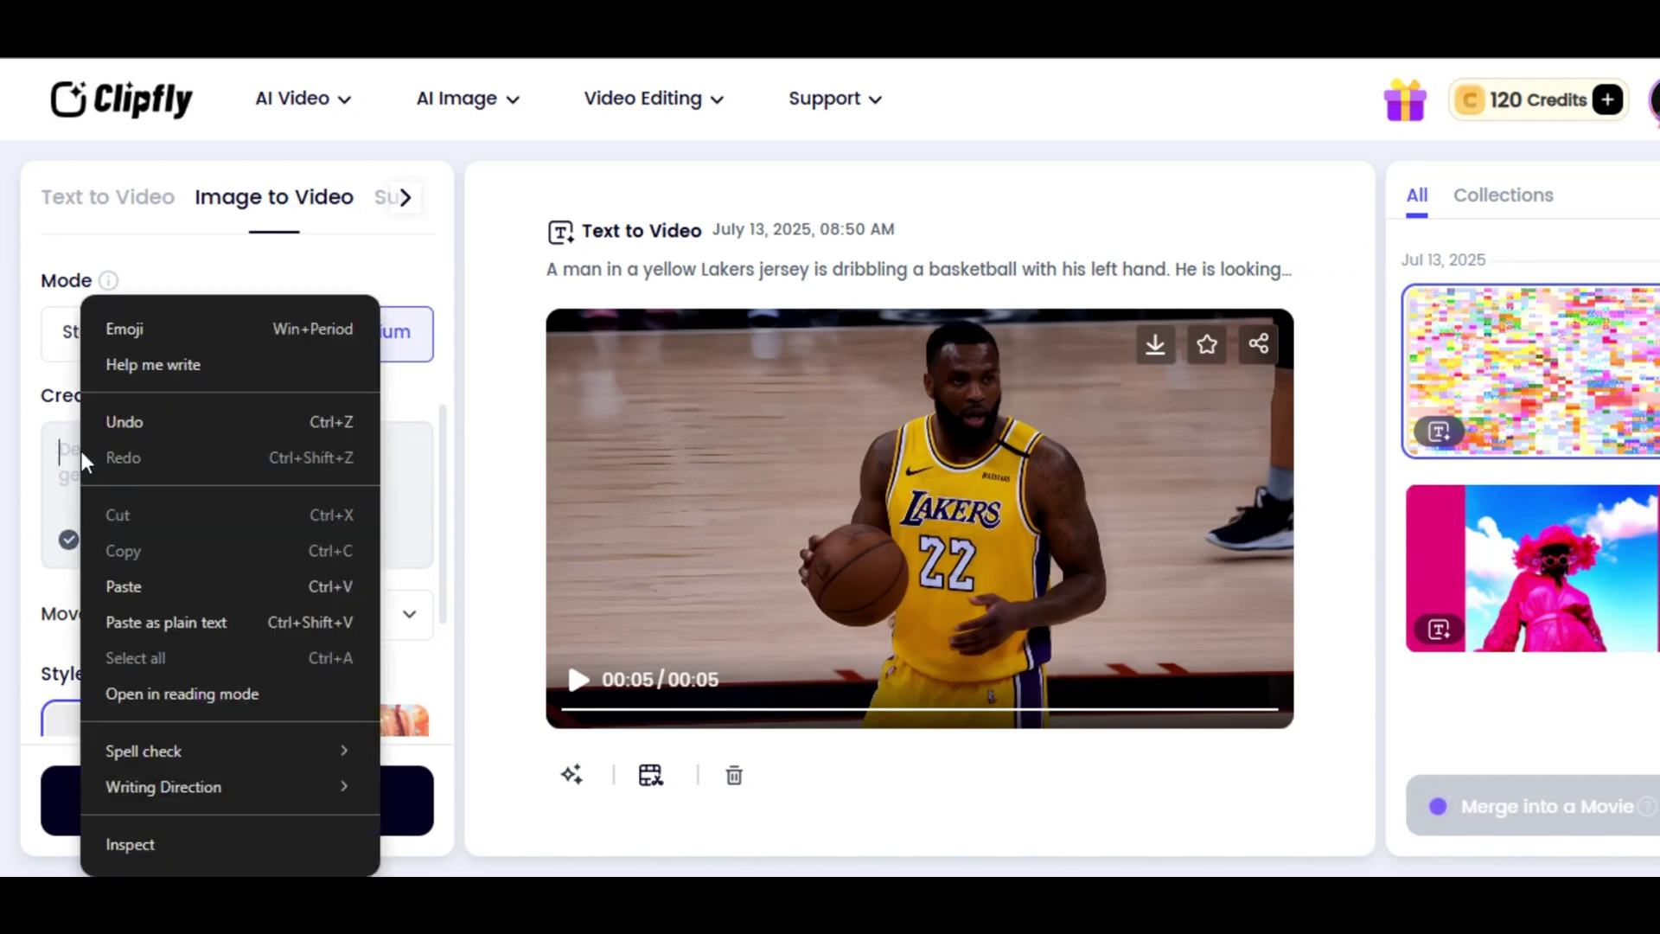
pyautogui.click(128, 588)
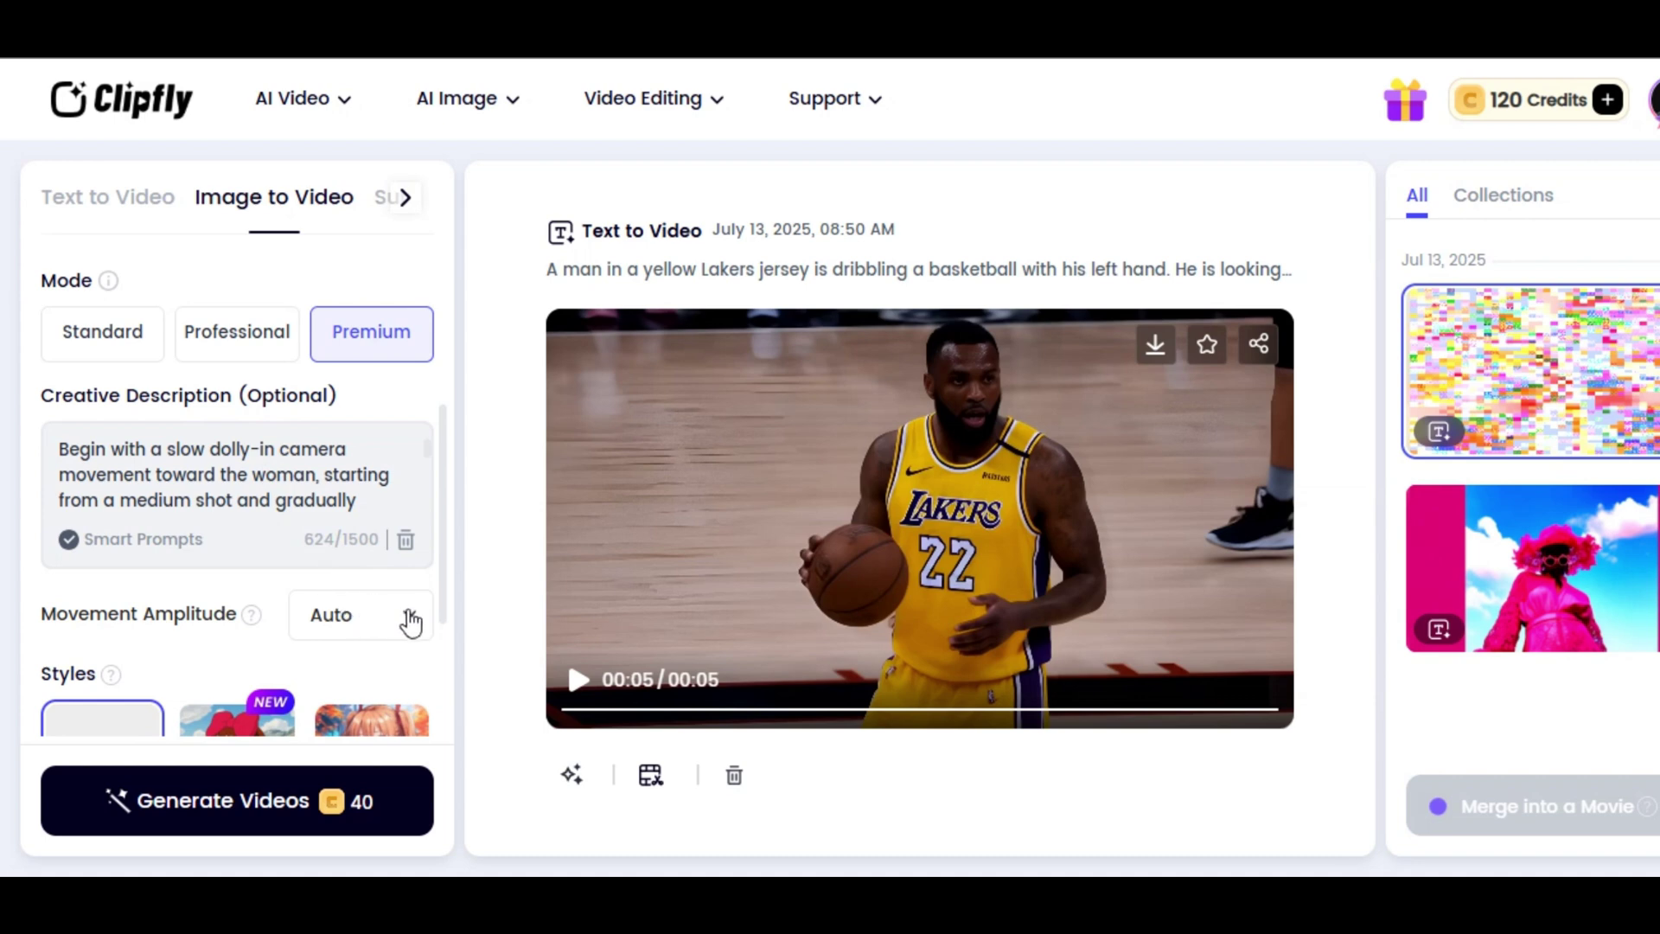
pyautogui.scroll(-3, 412, 669)
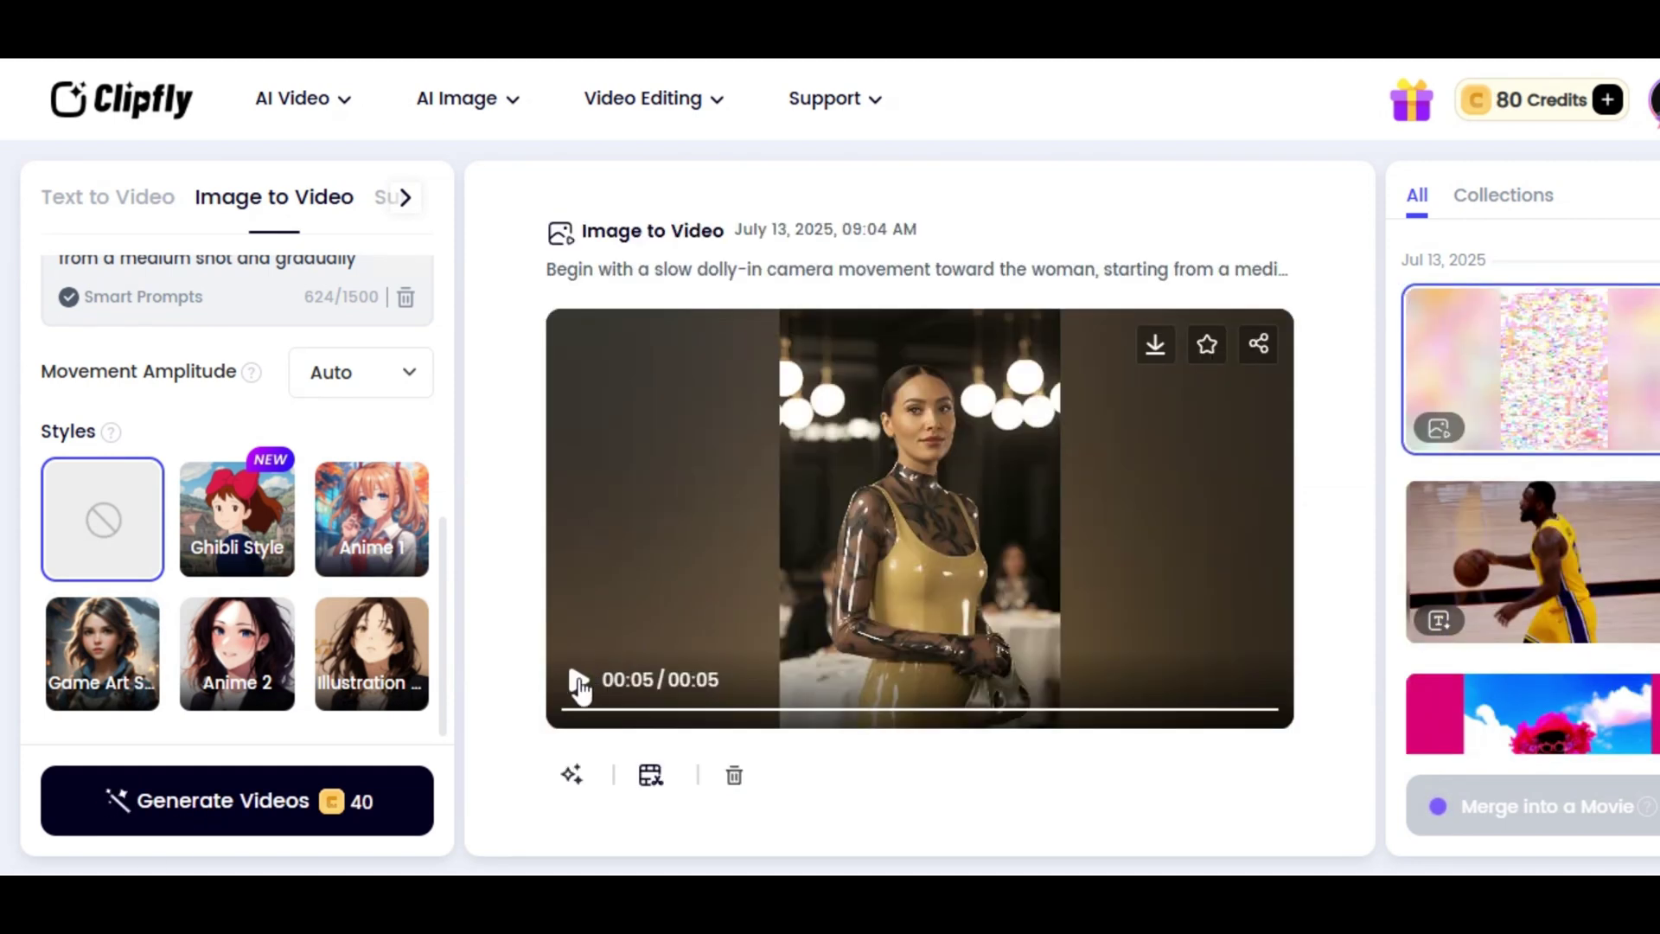
# - Play the 5-second dolly-in clip of the woman in the yellow dress, then reveal more modes
pyautogui.click(579, 687)
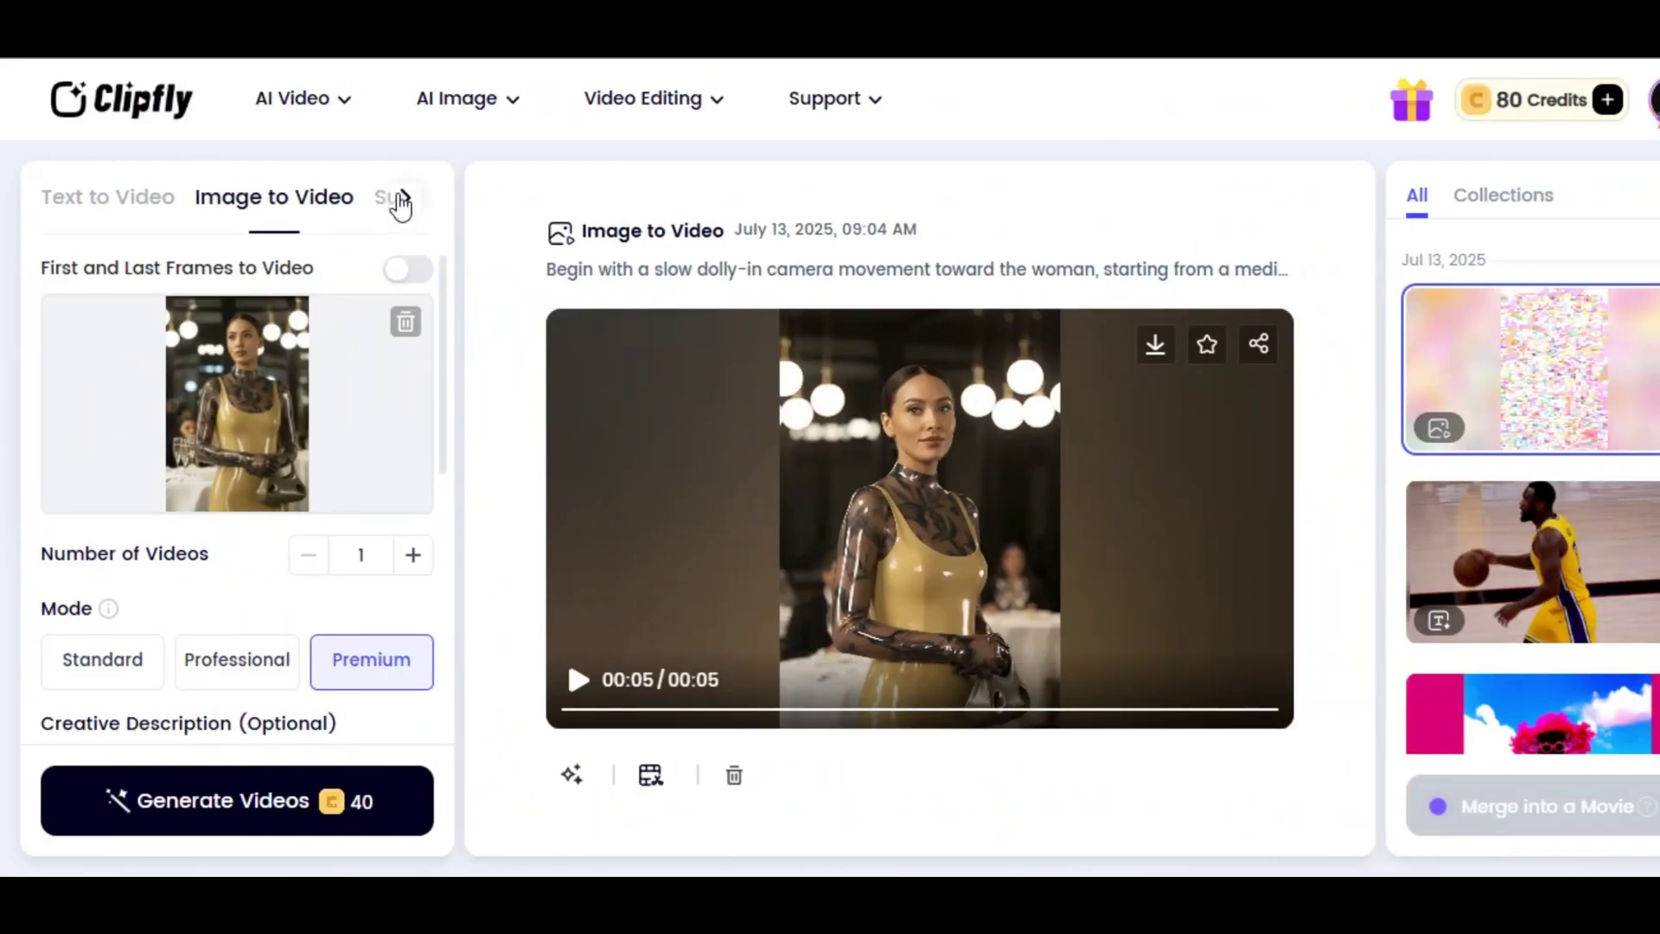
pyautogui.click(403, 199)
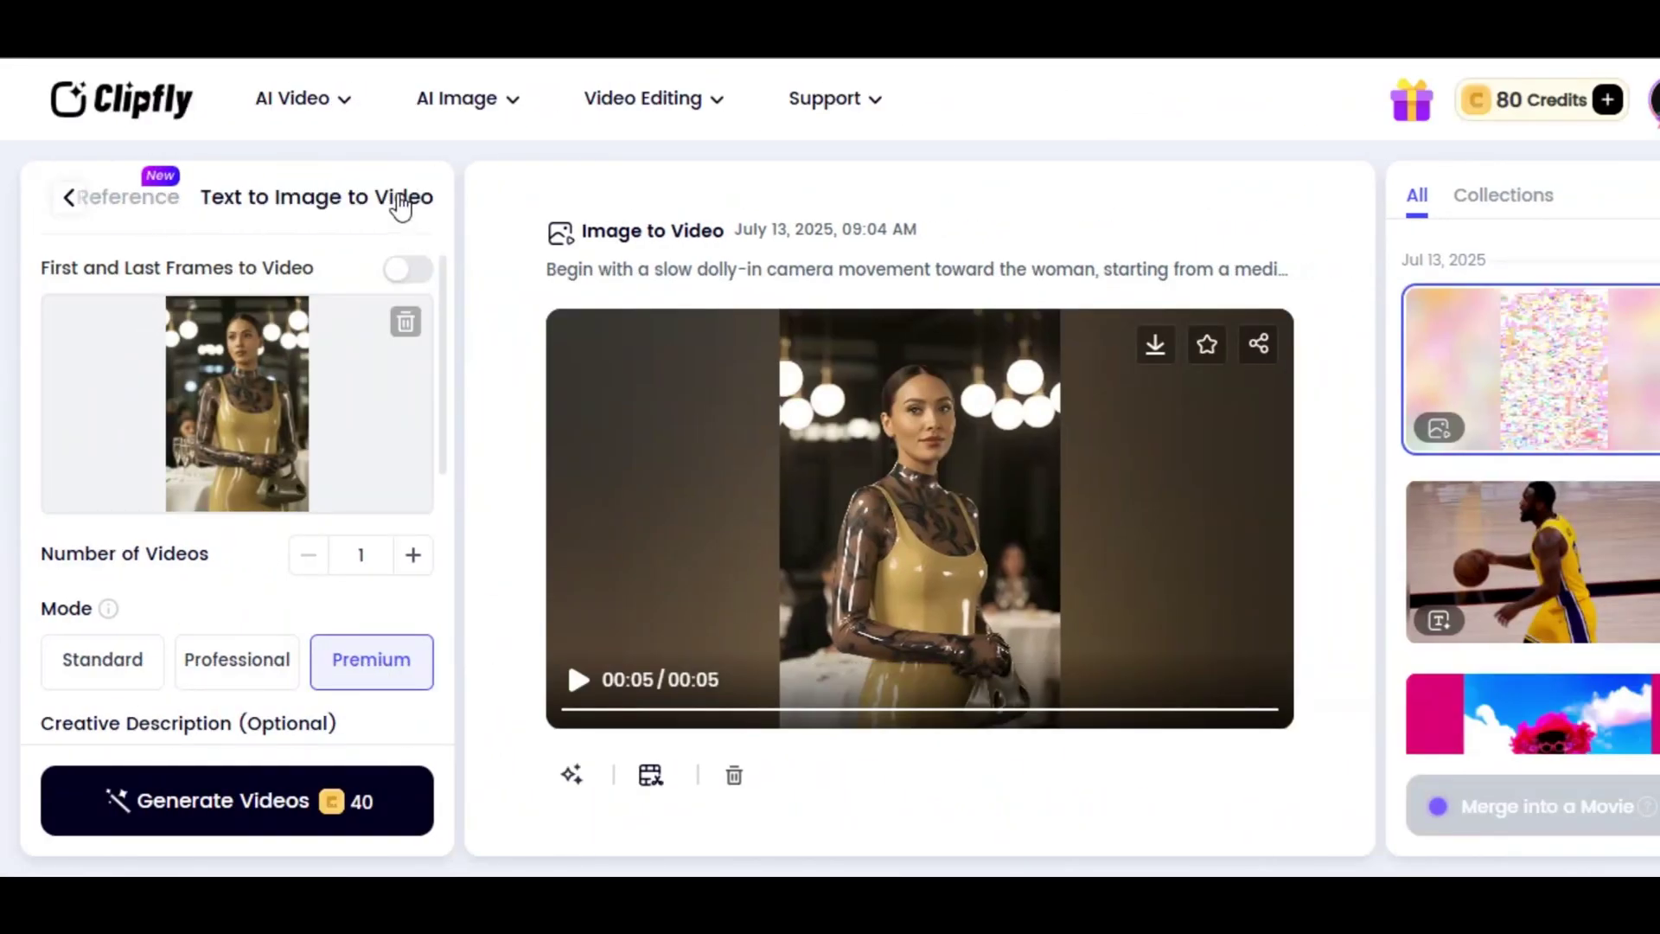
# - Open Subject Reference and upload the person, bicycle and forest images from the computer
pyautogui.click(140, 206)
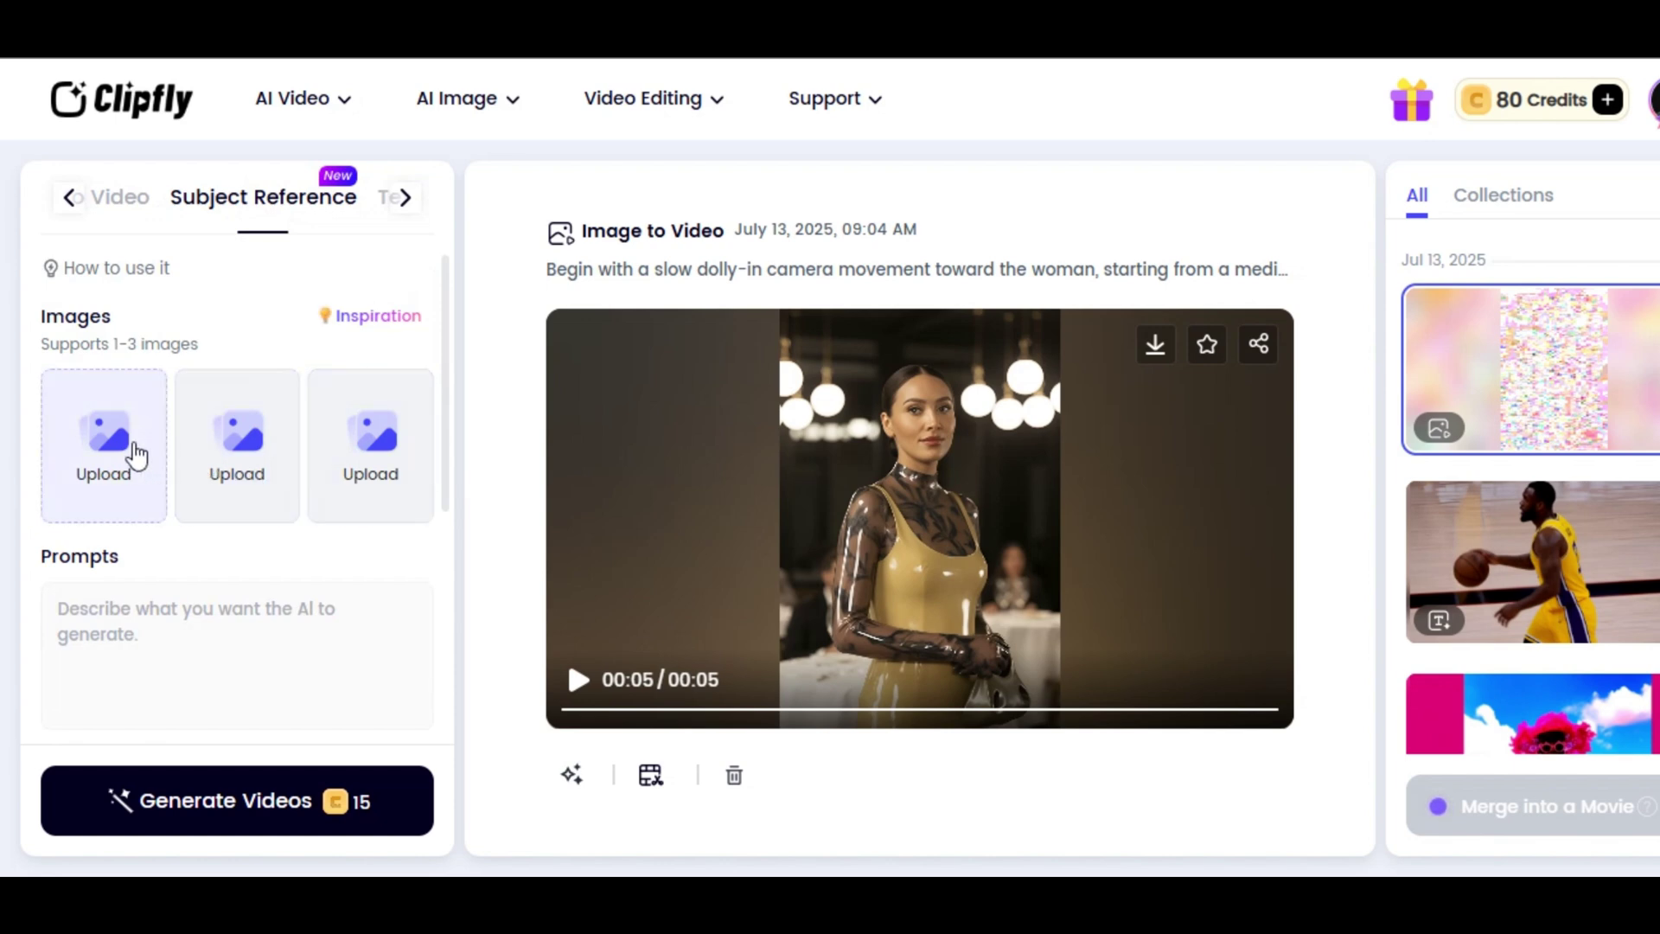
pyautogui.click(114, 457)
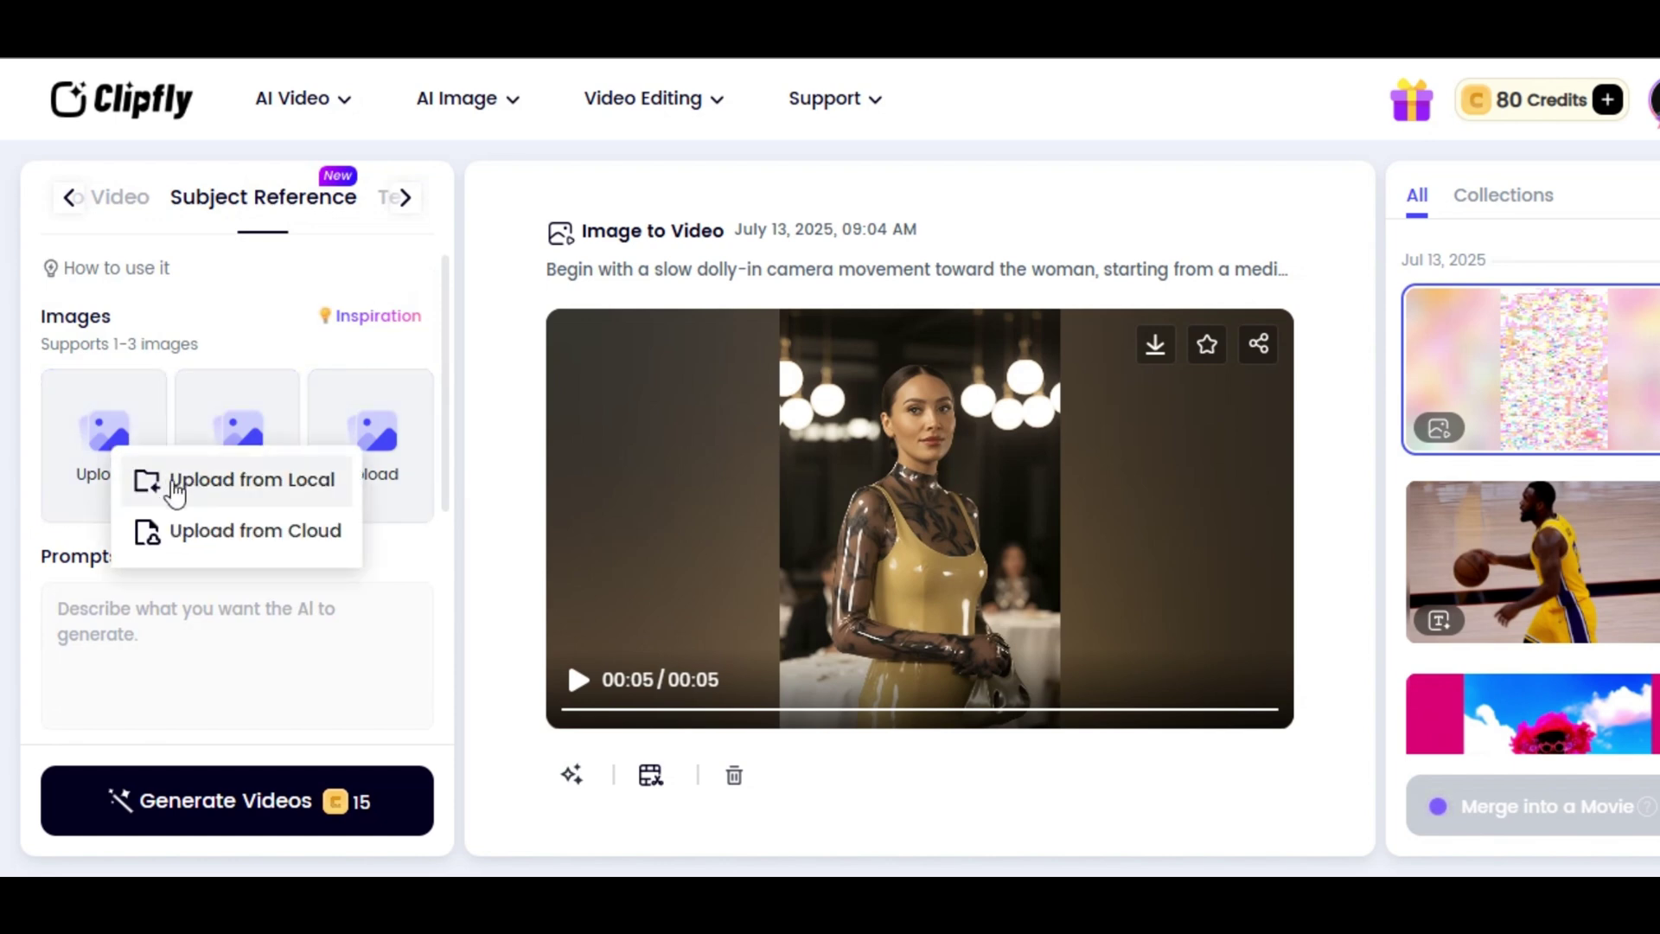
pyautogui.click(260, 525)
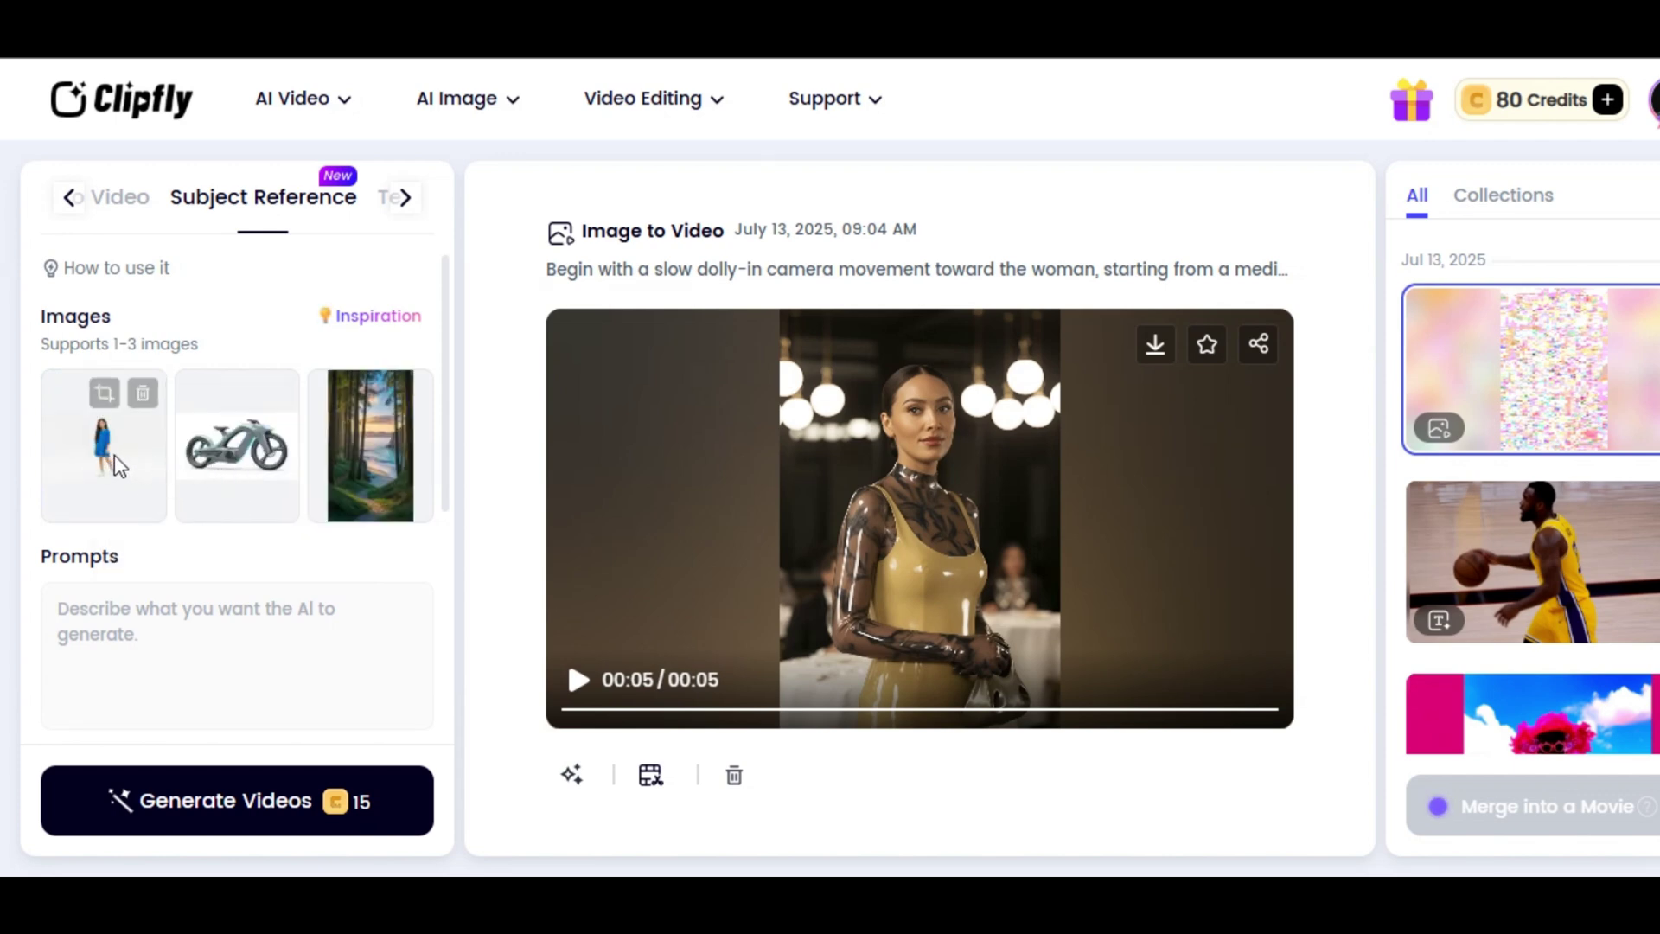
# - Paste the long bike-ride prompt, set the quality mode and 16:9, then generate the video
pyautogui.click(308, 613)
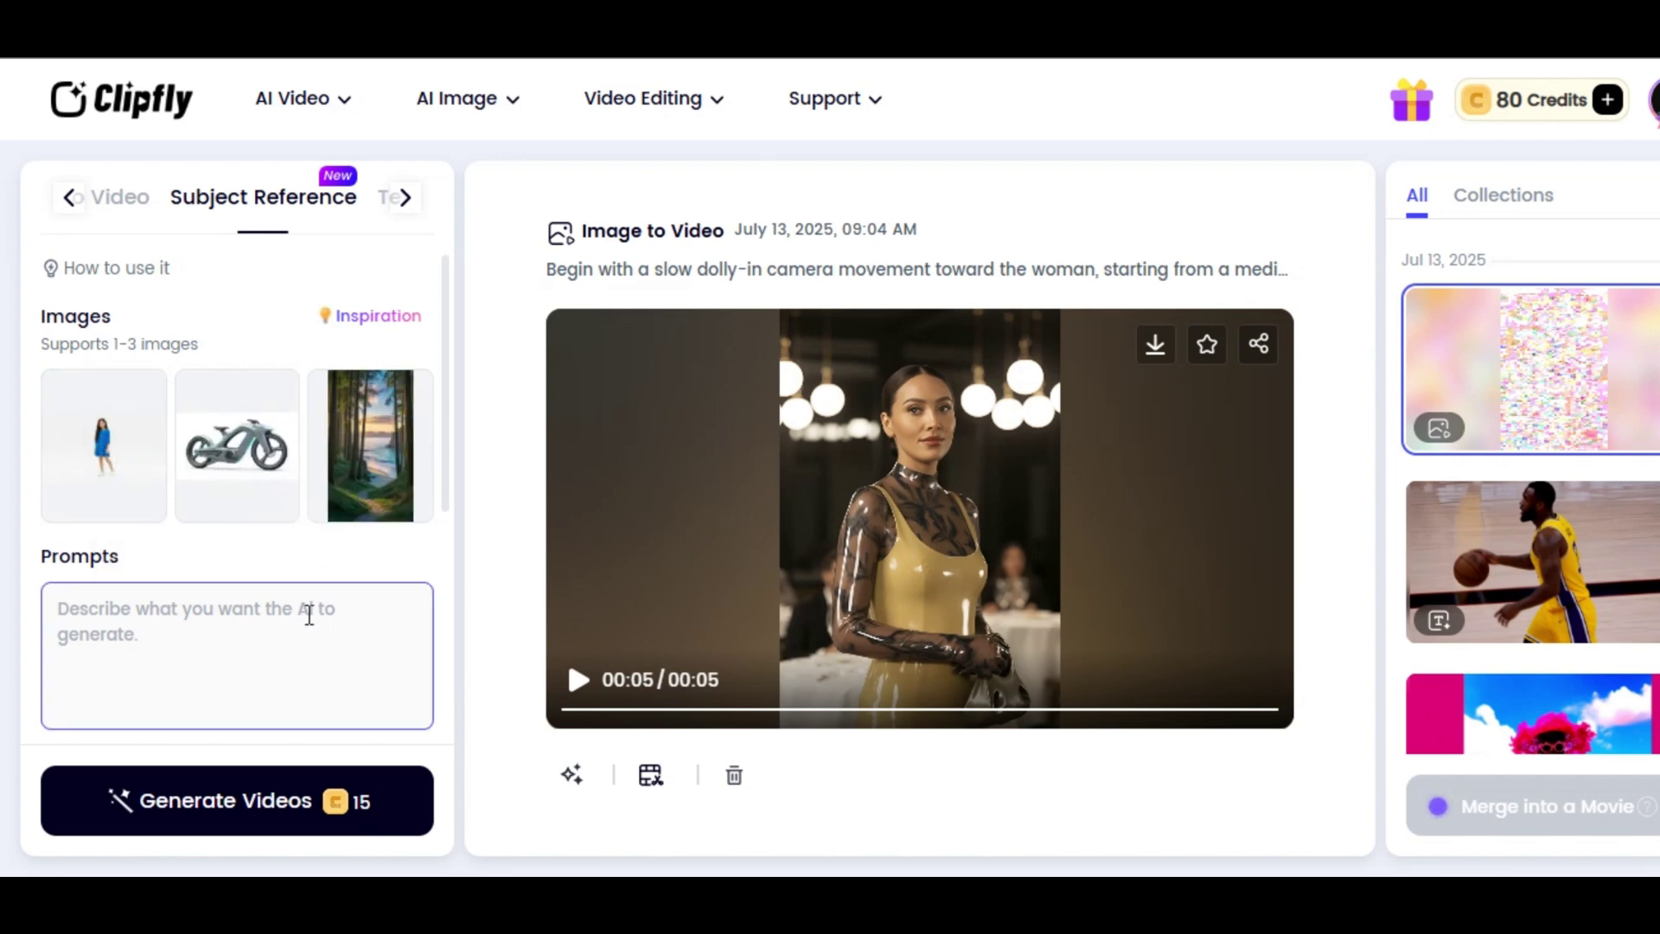
pyautogui.scroll(-4, 300, 639)
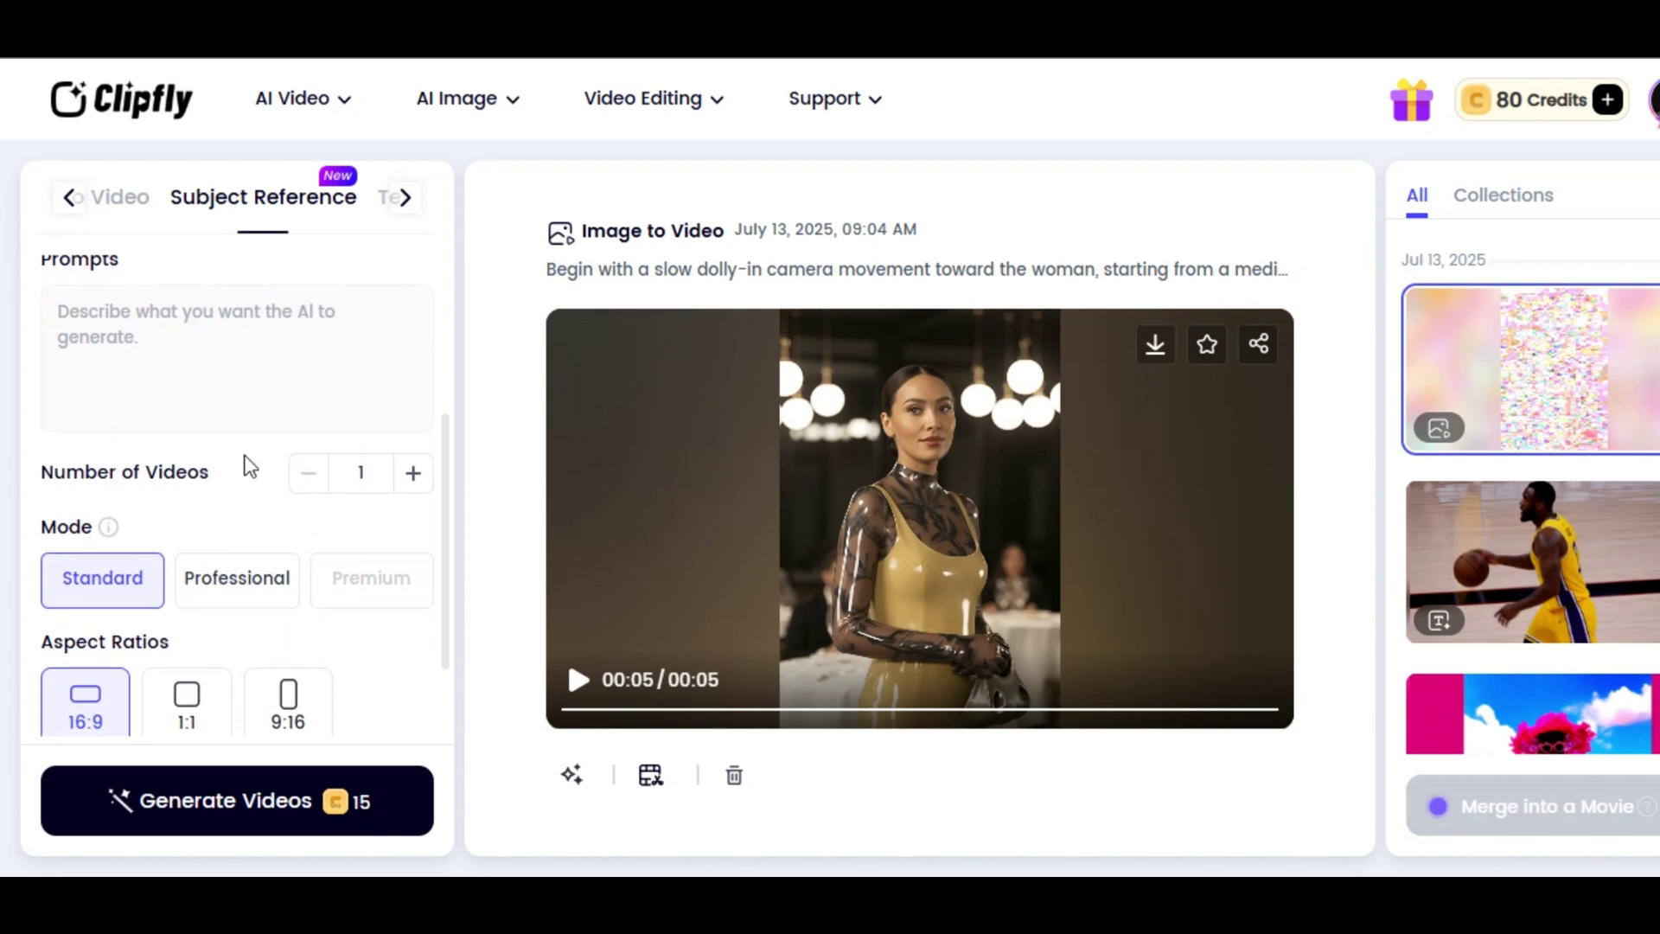
pyautogui.rightClick(103, 340)
pyautogui.click(207, 579)
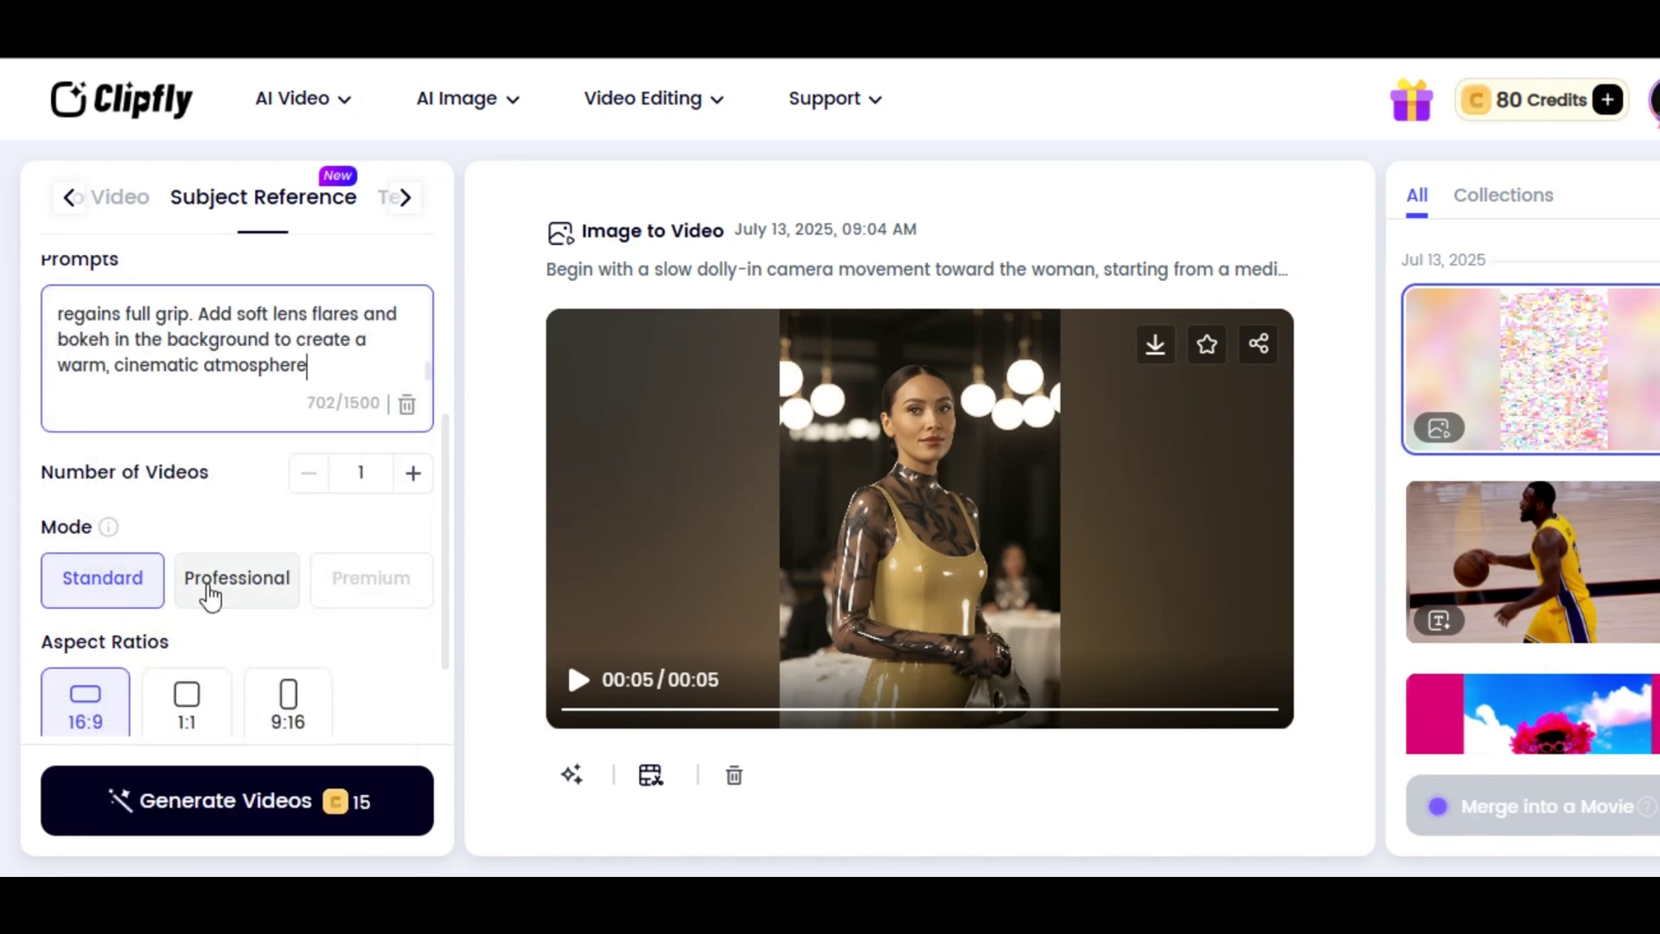
pyautogui.scroll(-2, 262, 512)
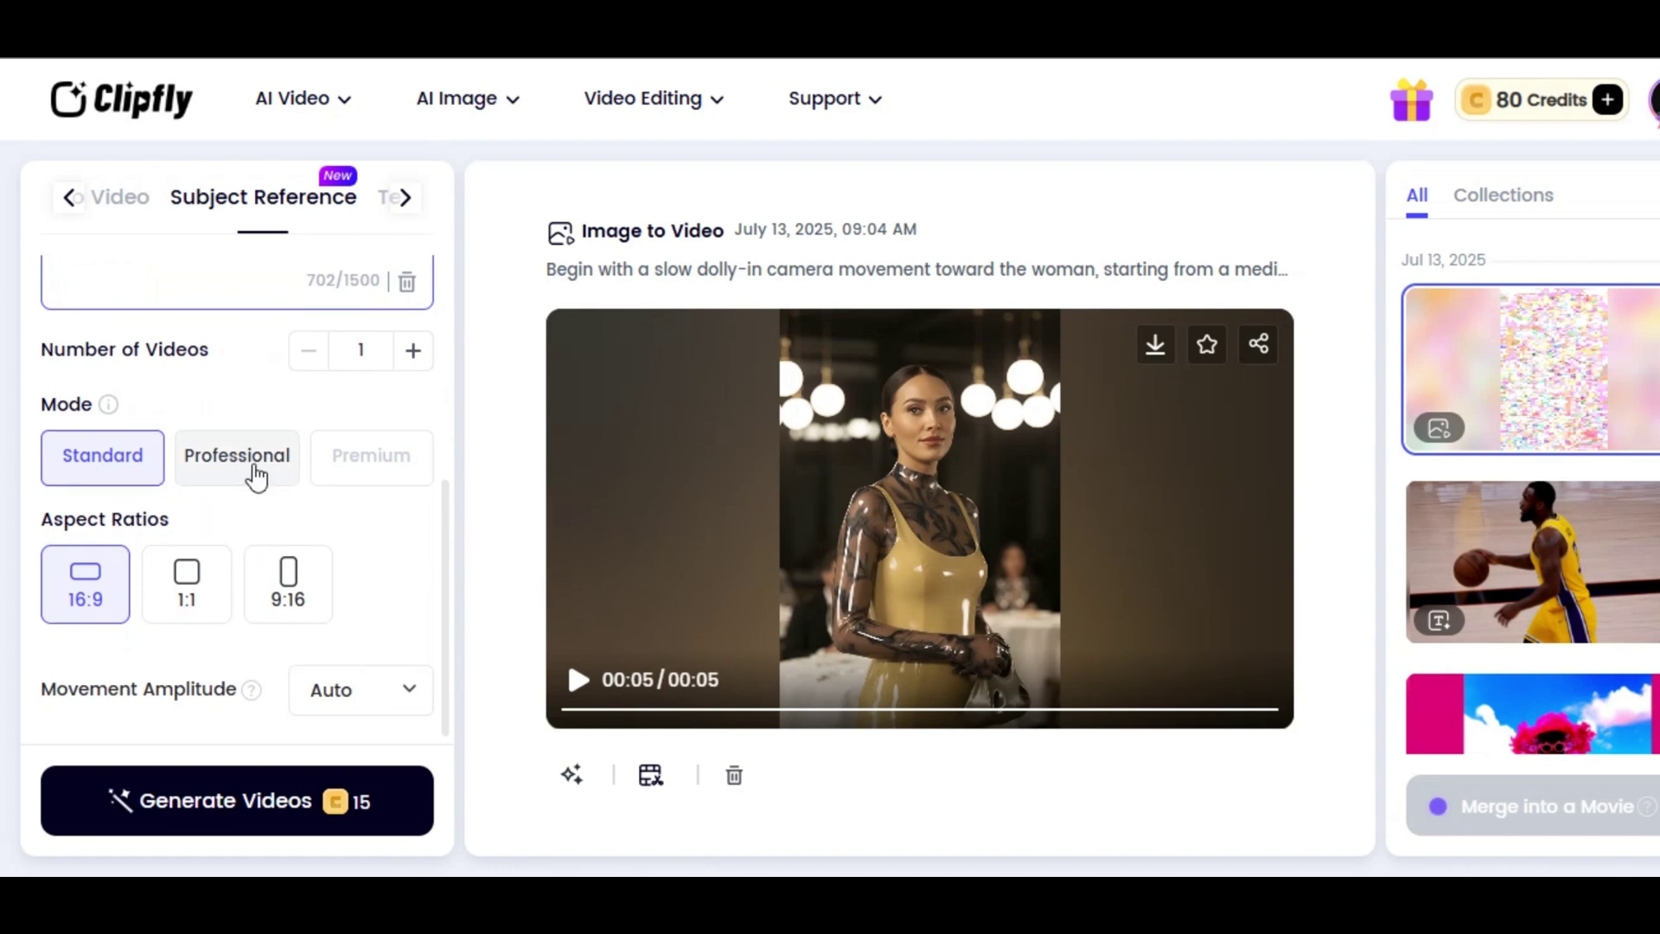
pyautogui.click(257, 476)
pyautogui.click(124, 462)
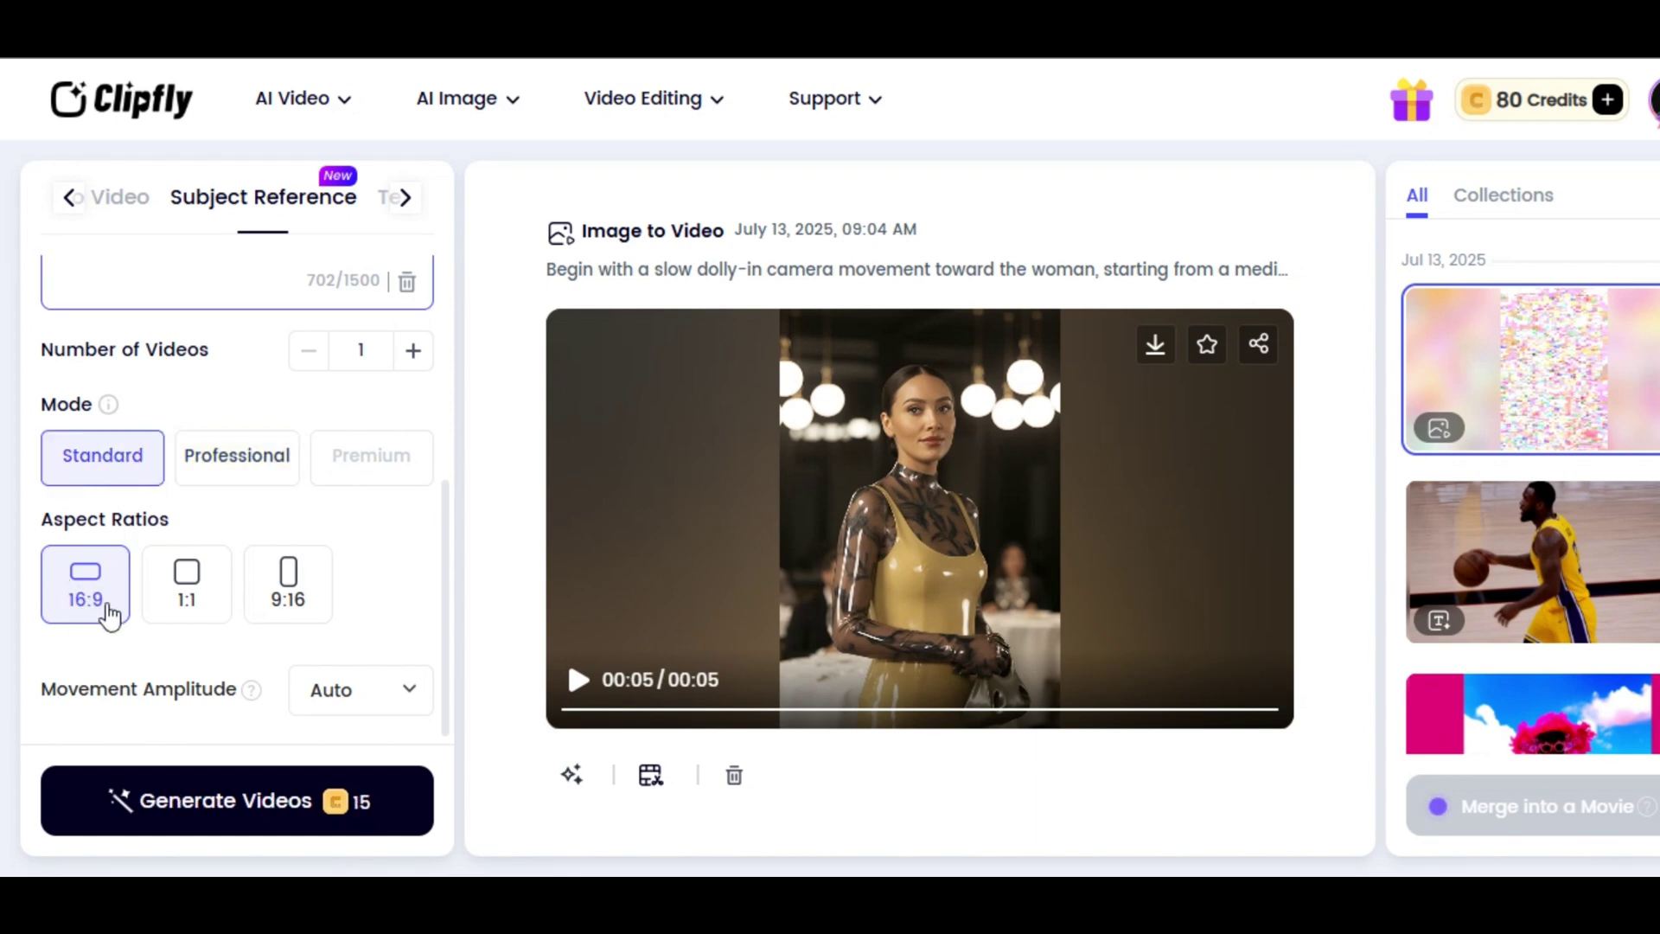
pyautogui.click(234, 802)
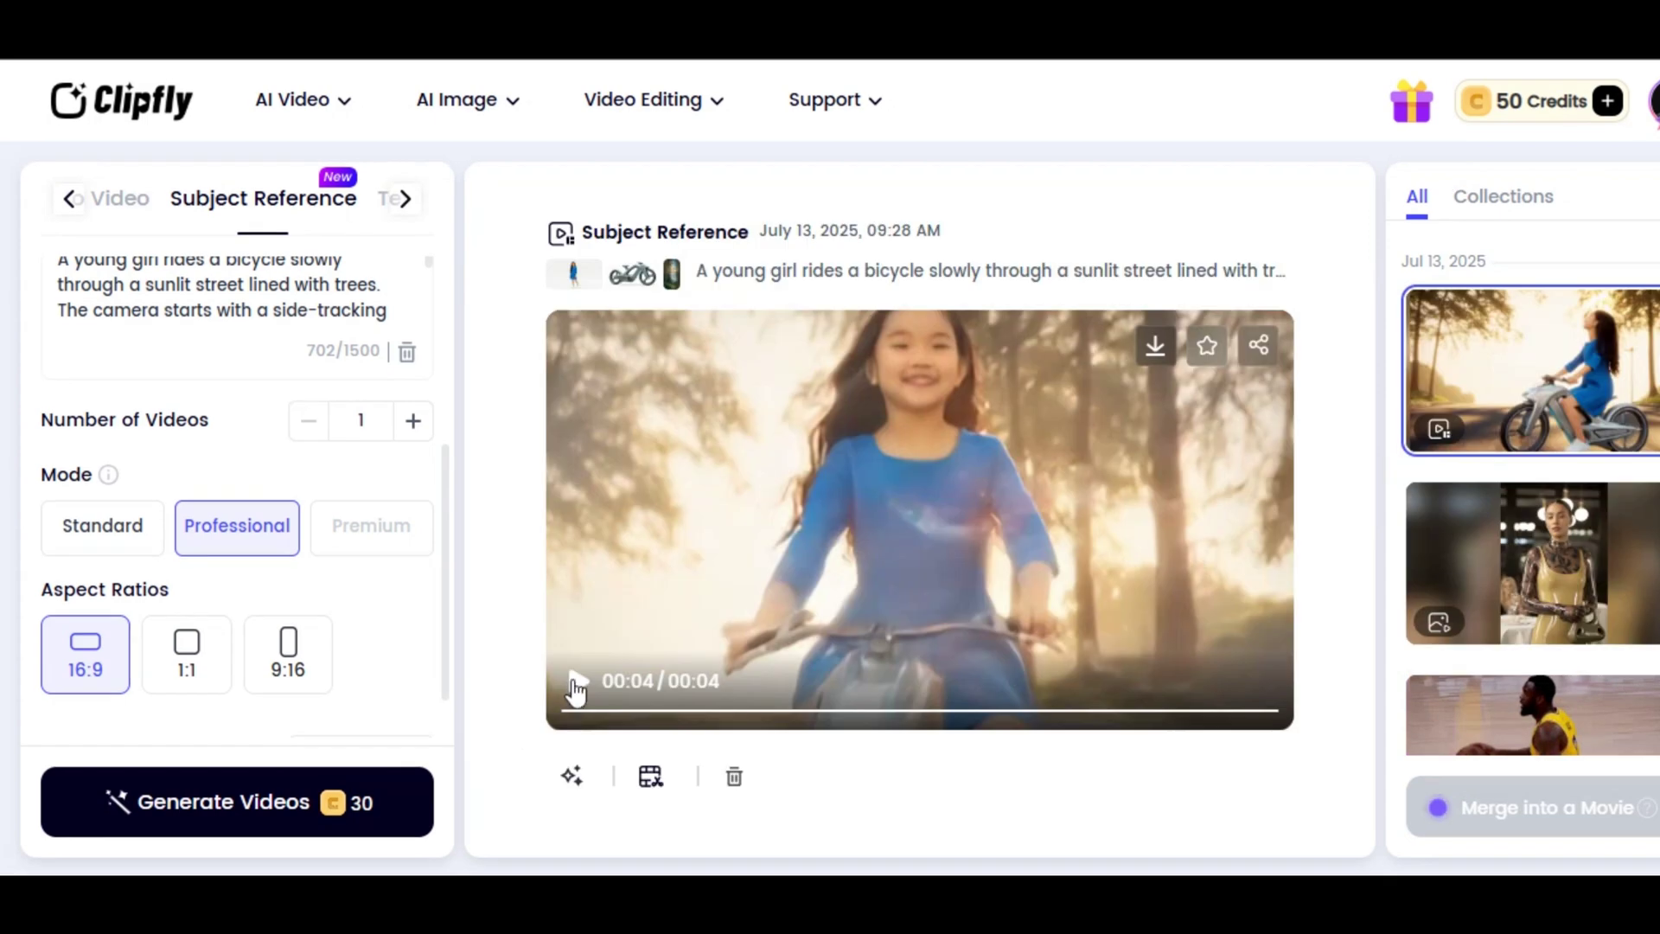
# - Play the 4-second girl cycling clip, then reveal the Text to Image to Video mode
pyautogui.click(576, 681)
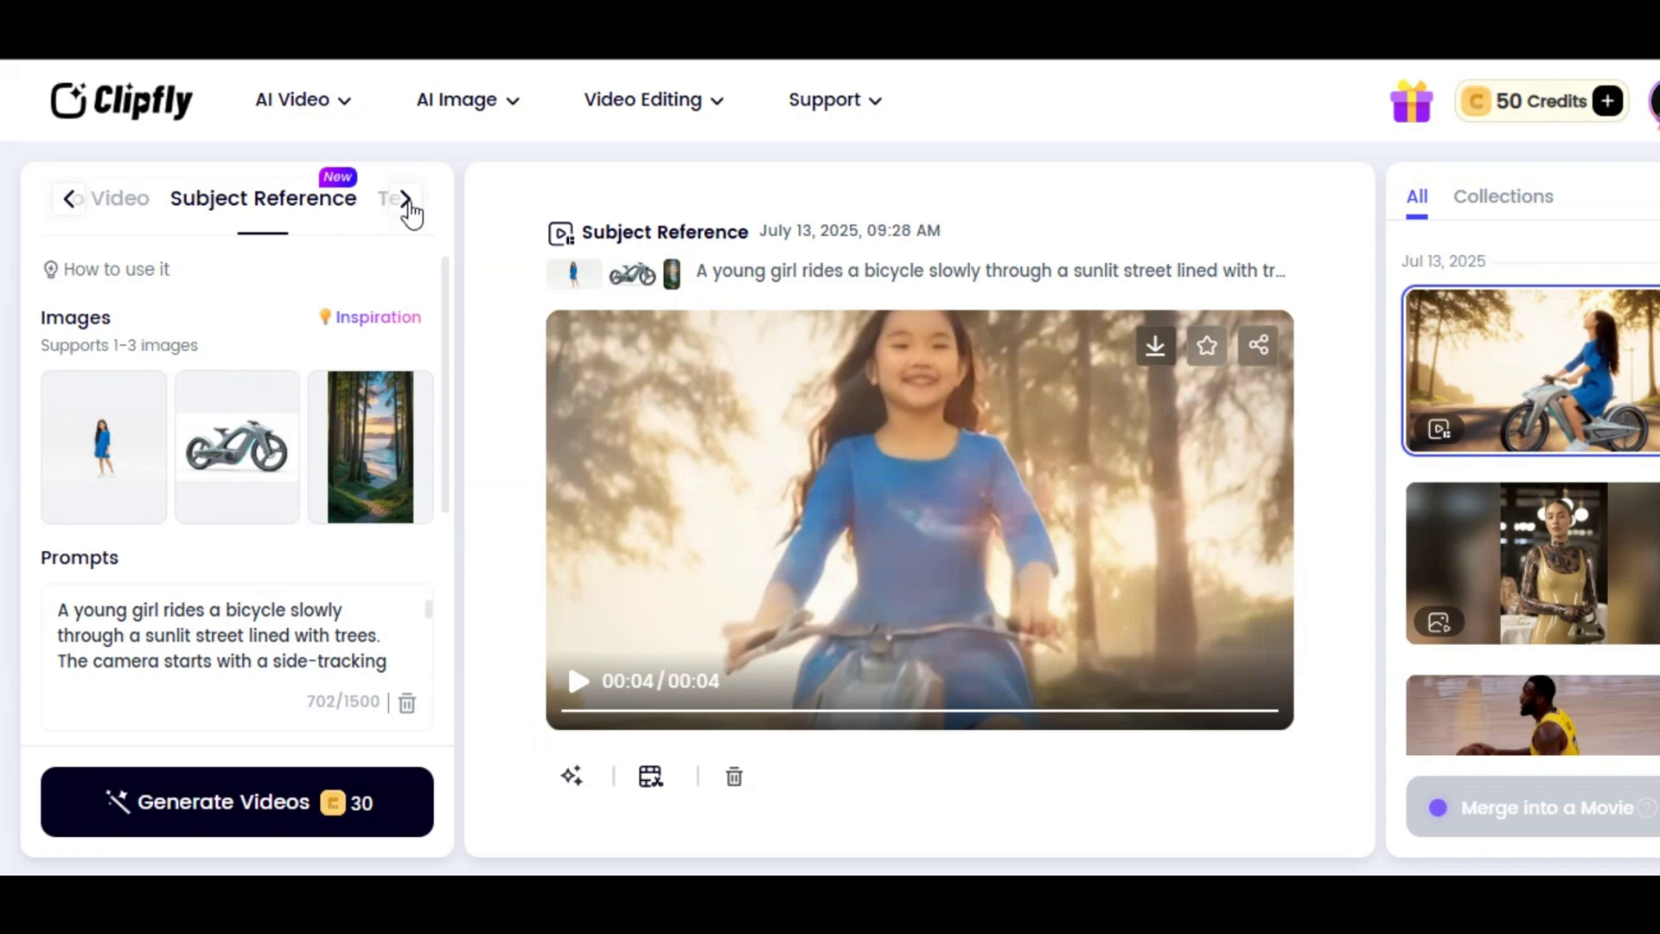
pyautogui.click(406, 200)
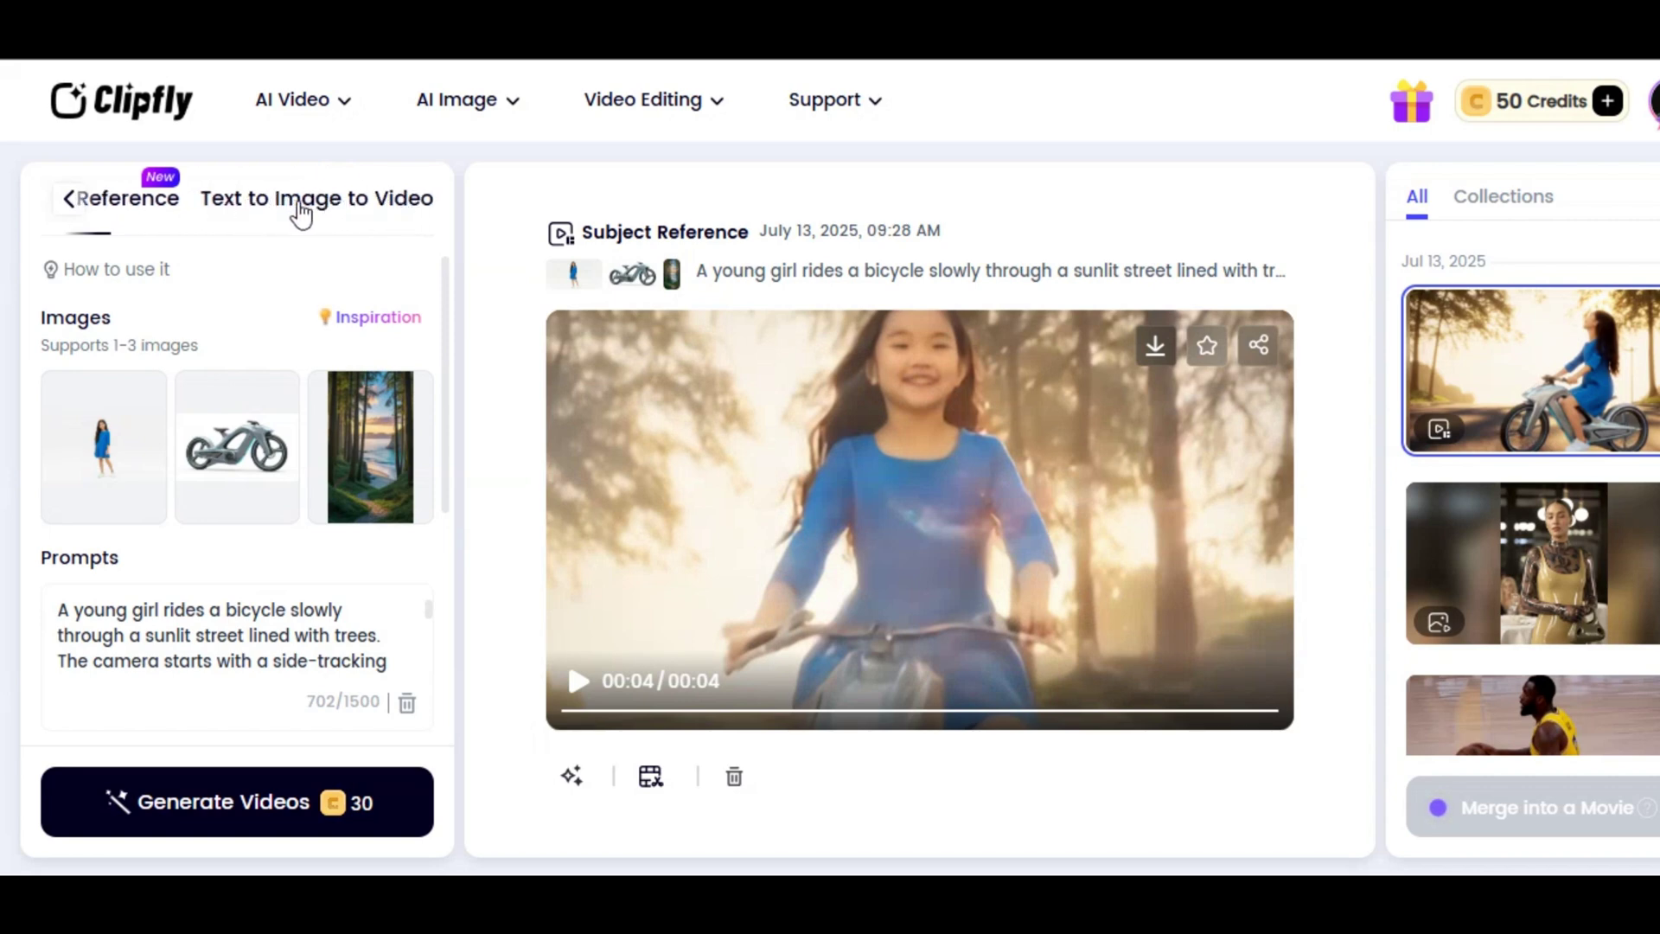
# - Switch to Text to Image to Video and paste the newborn twins image prompt
pyautogui.click(355, 210)
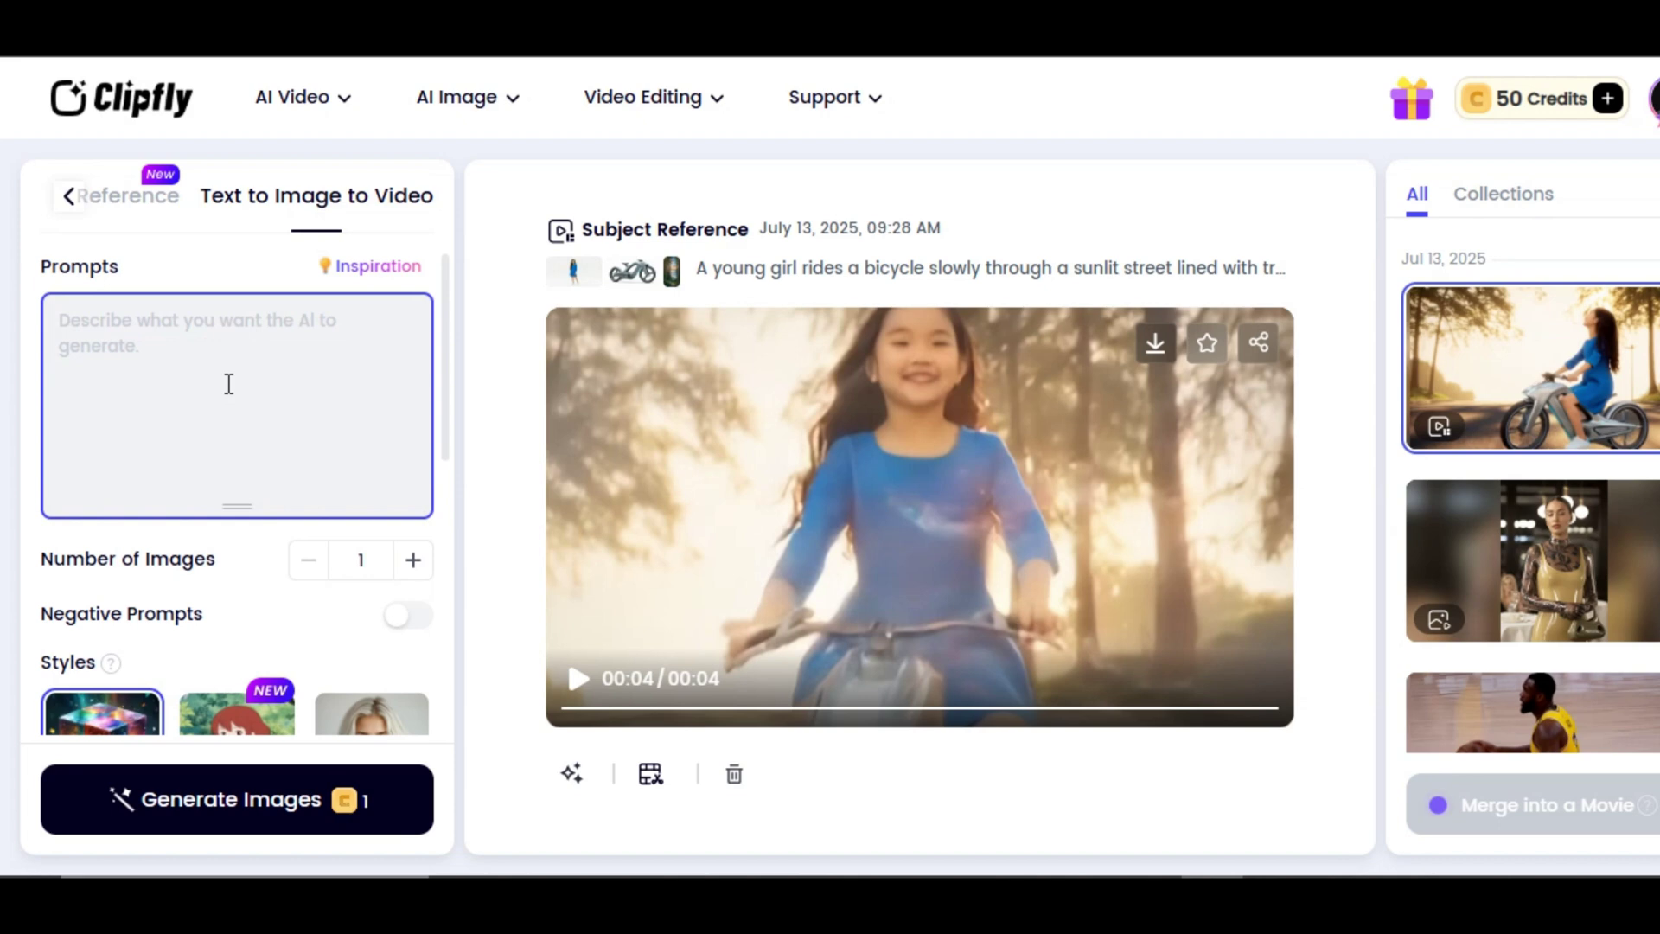
pyautogui.rightClick(142, 367)
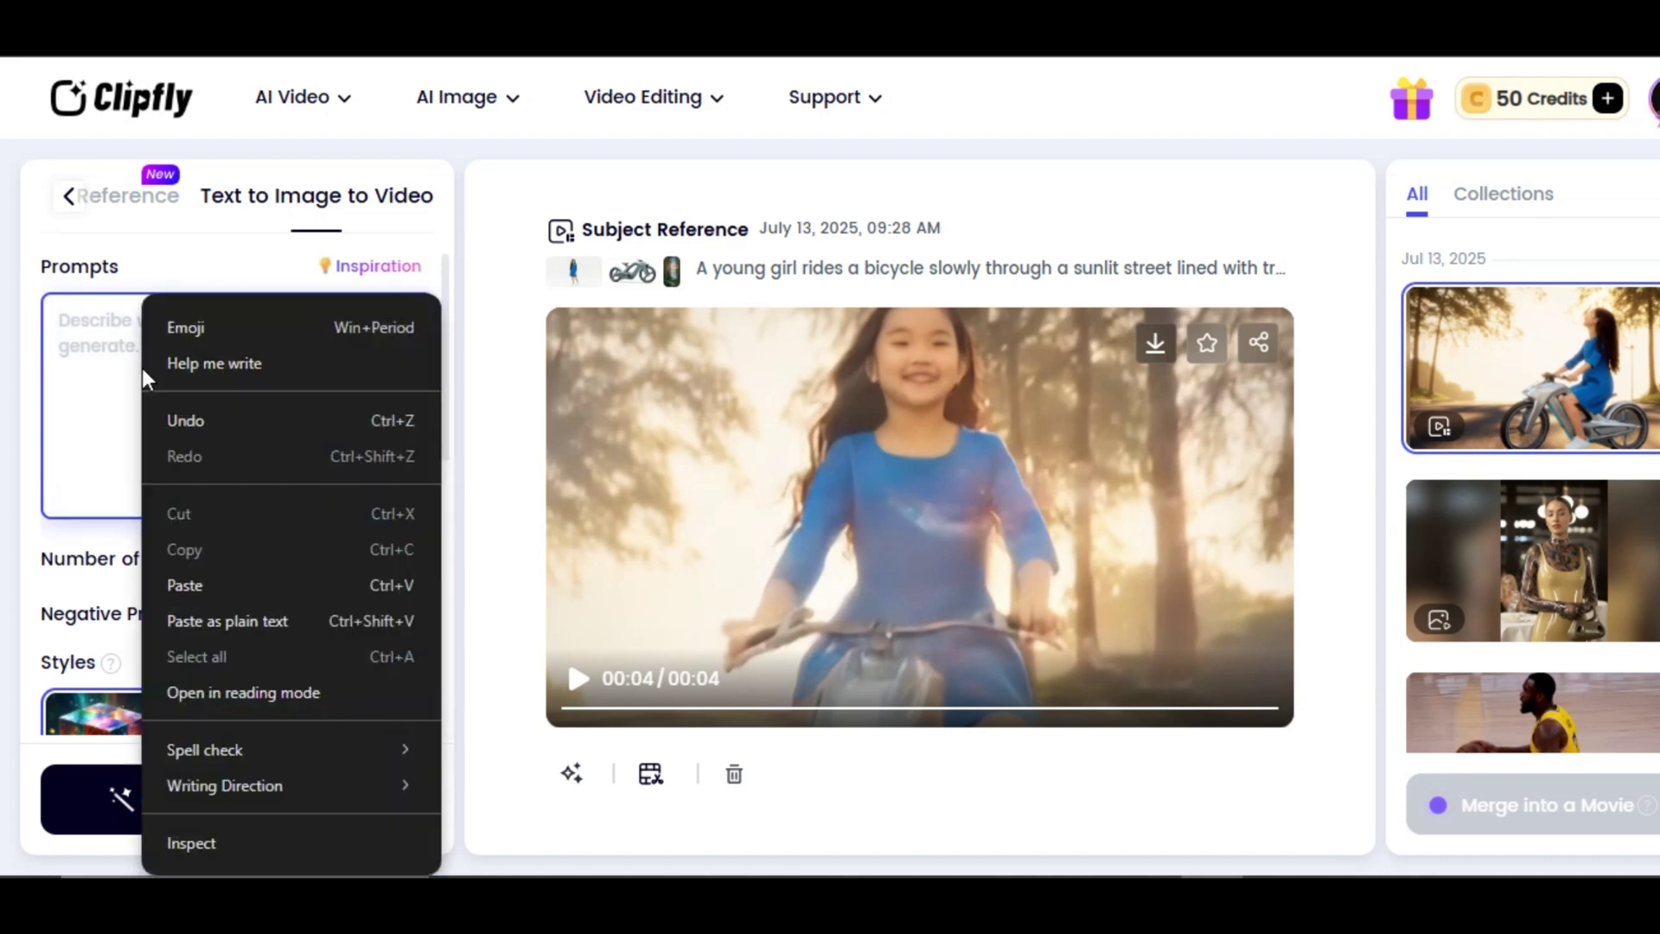
pyautogui.click(225, 567)
pyautogui.scroll(-3, 275, 637)
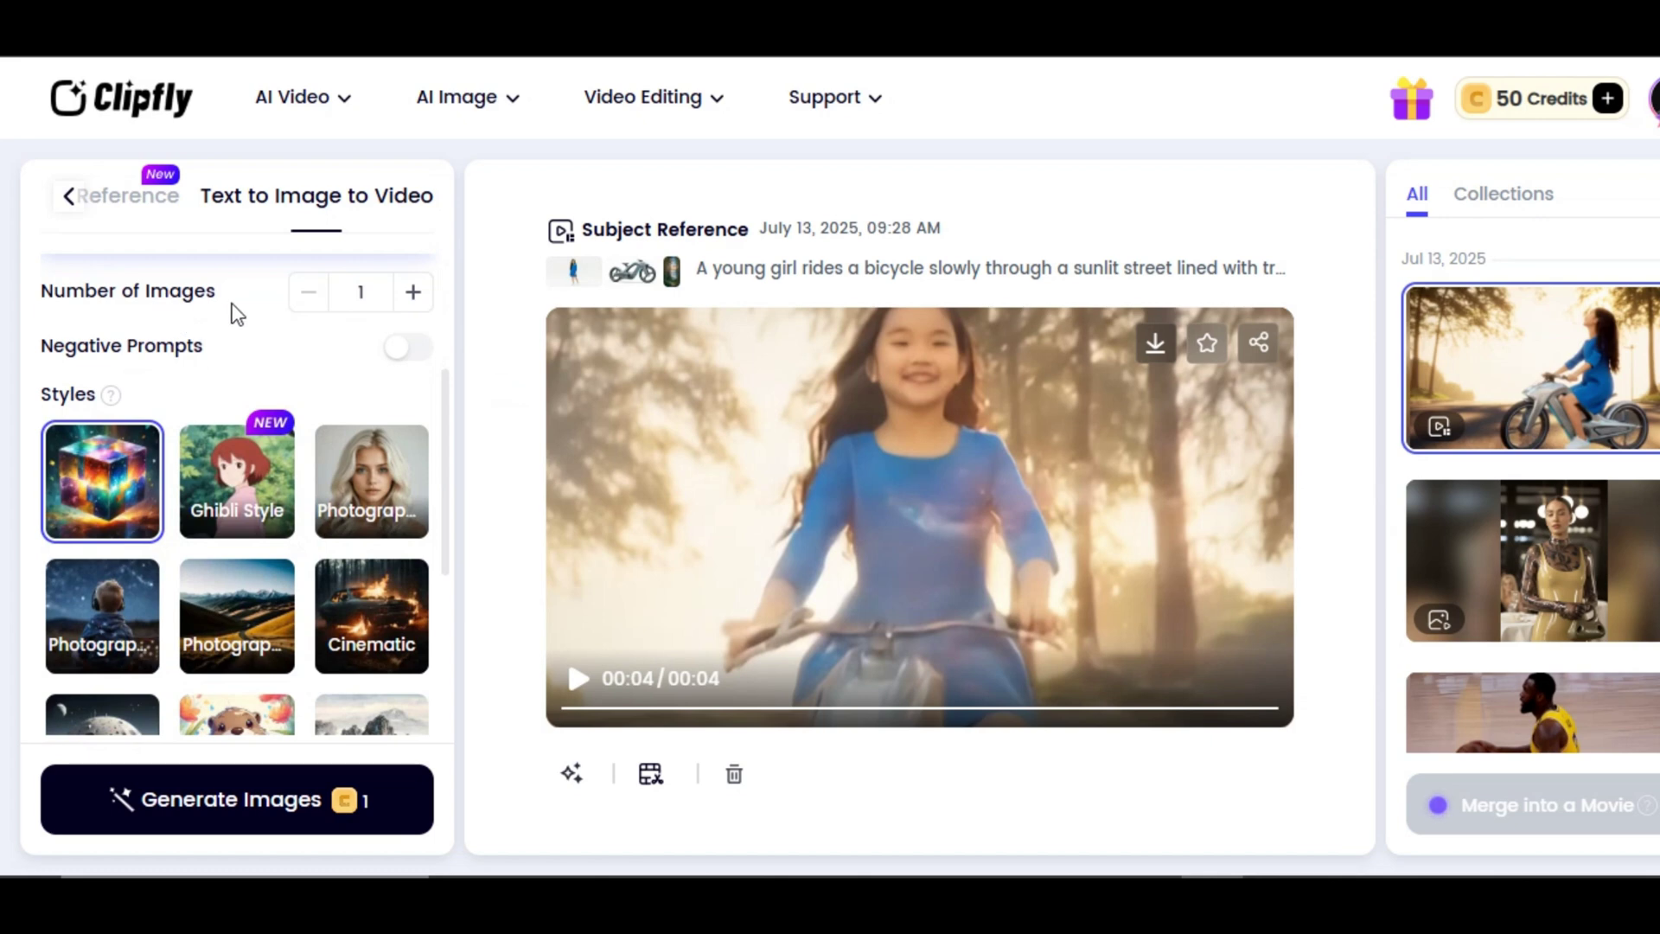
# - Turn on negative prompts and paste the things the image should avoid
pyautogui.click(402, 347)
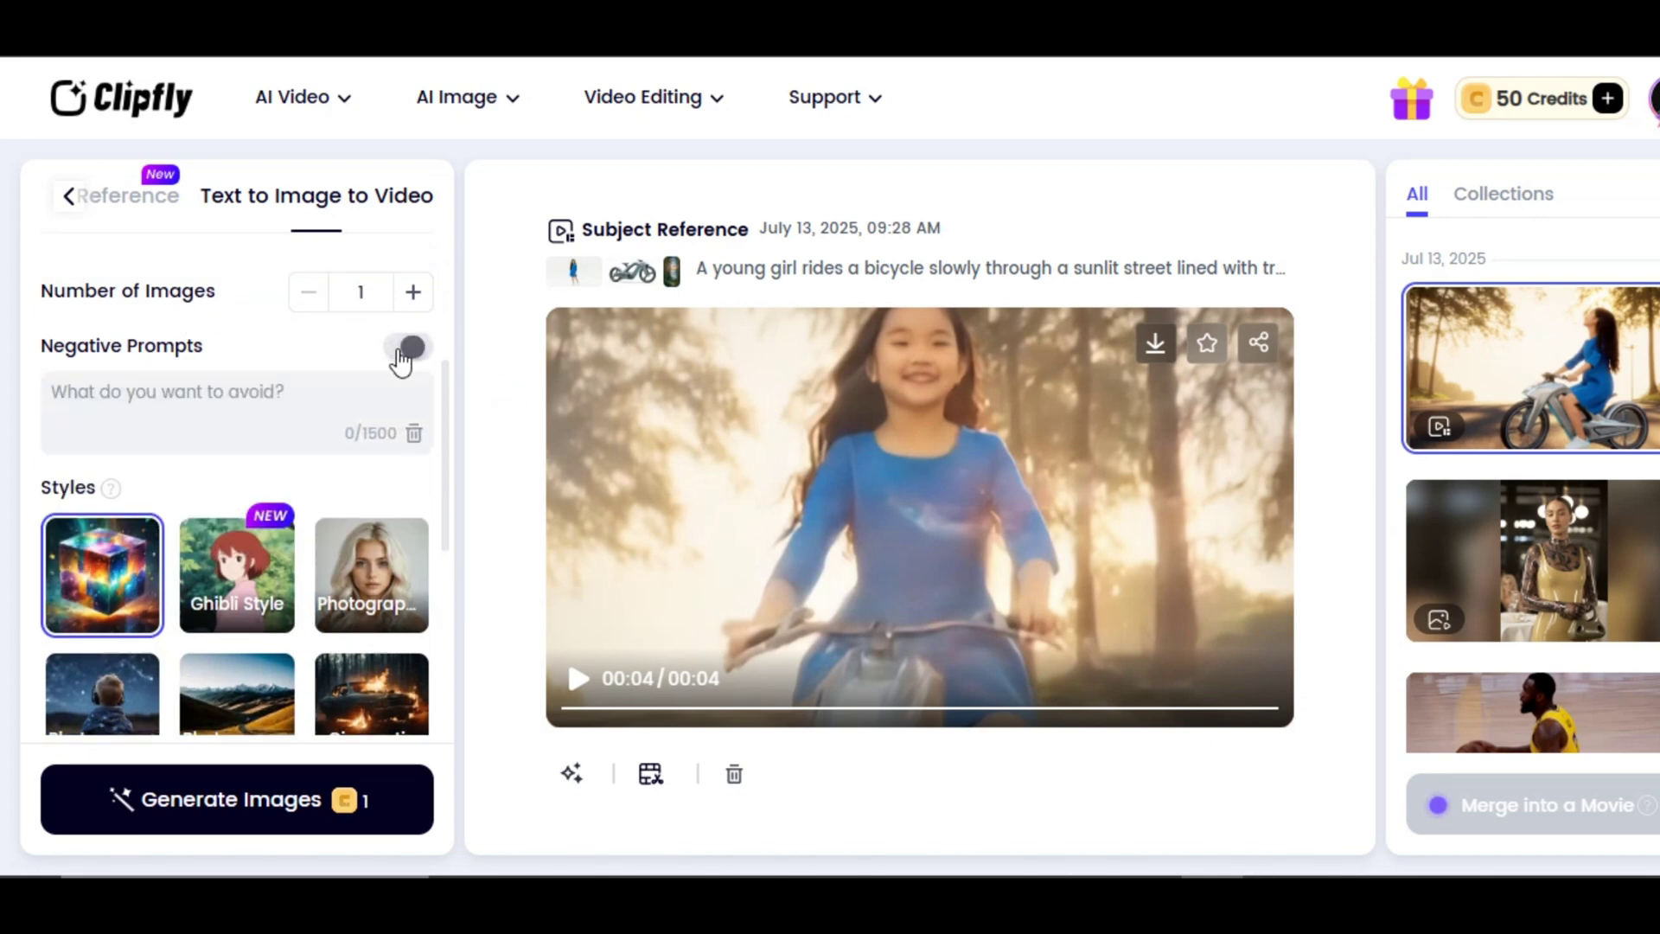
pyautogui.click(166, 406)
pyautogui.write('blur, low quality, low resolution, distortion')
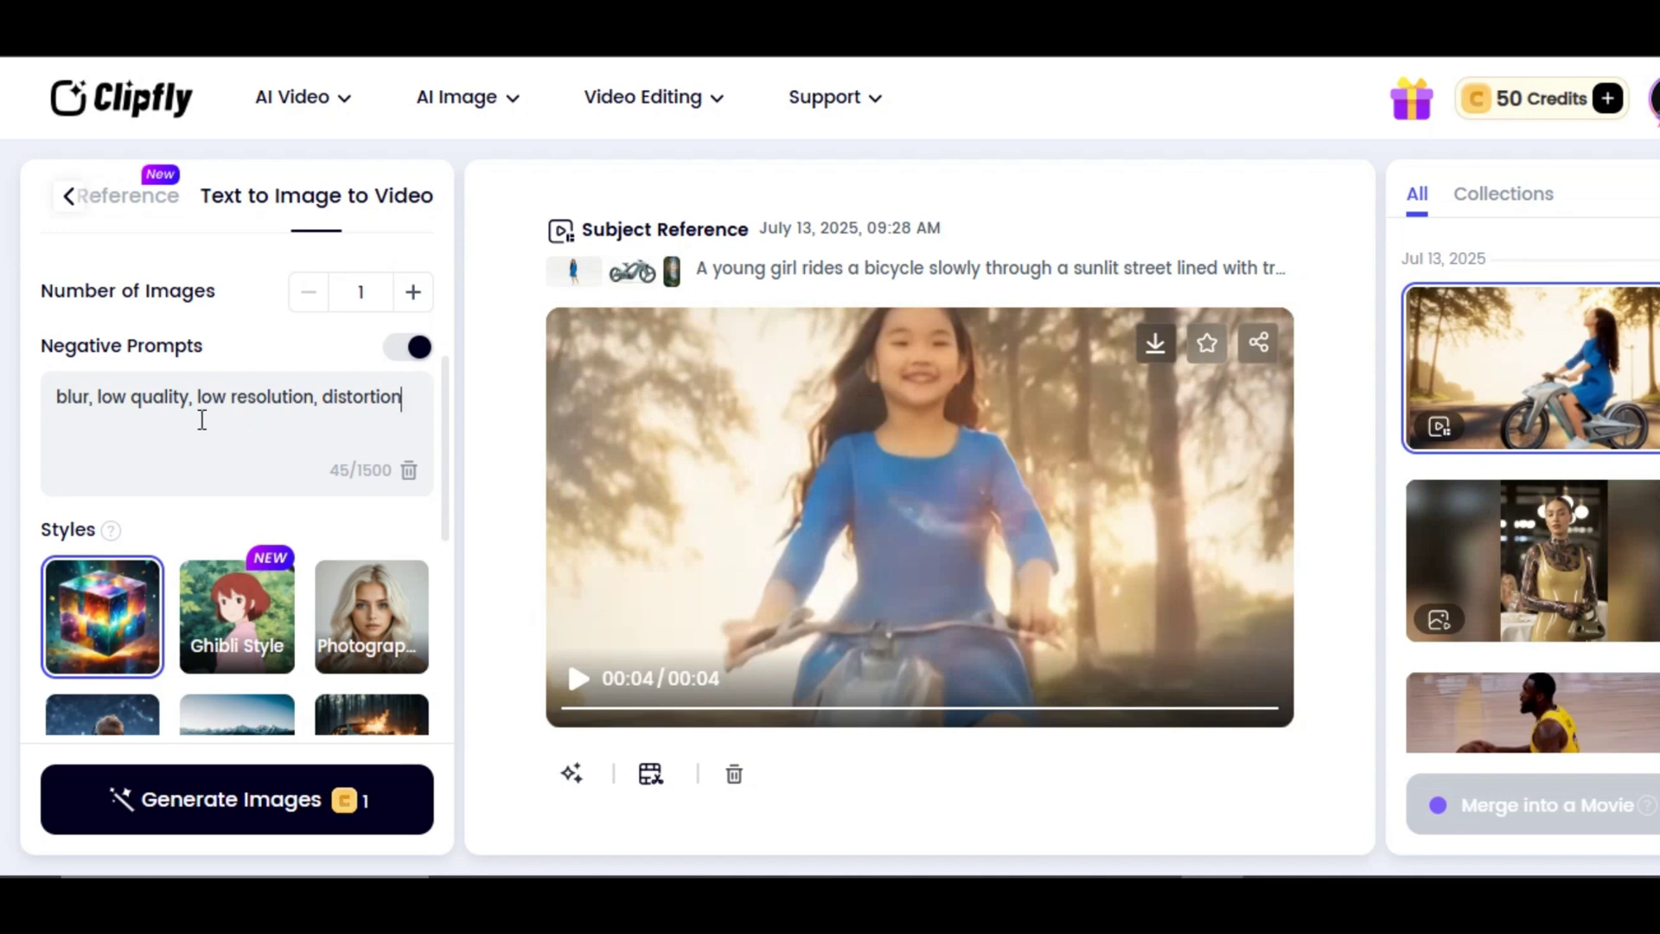
pyautogui.scroll(-3, 199, 449)
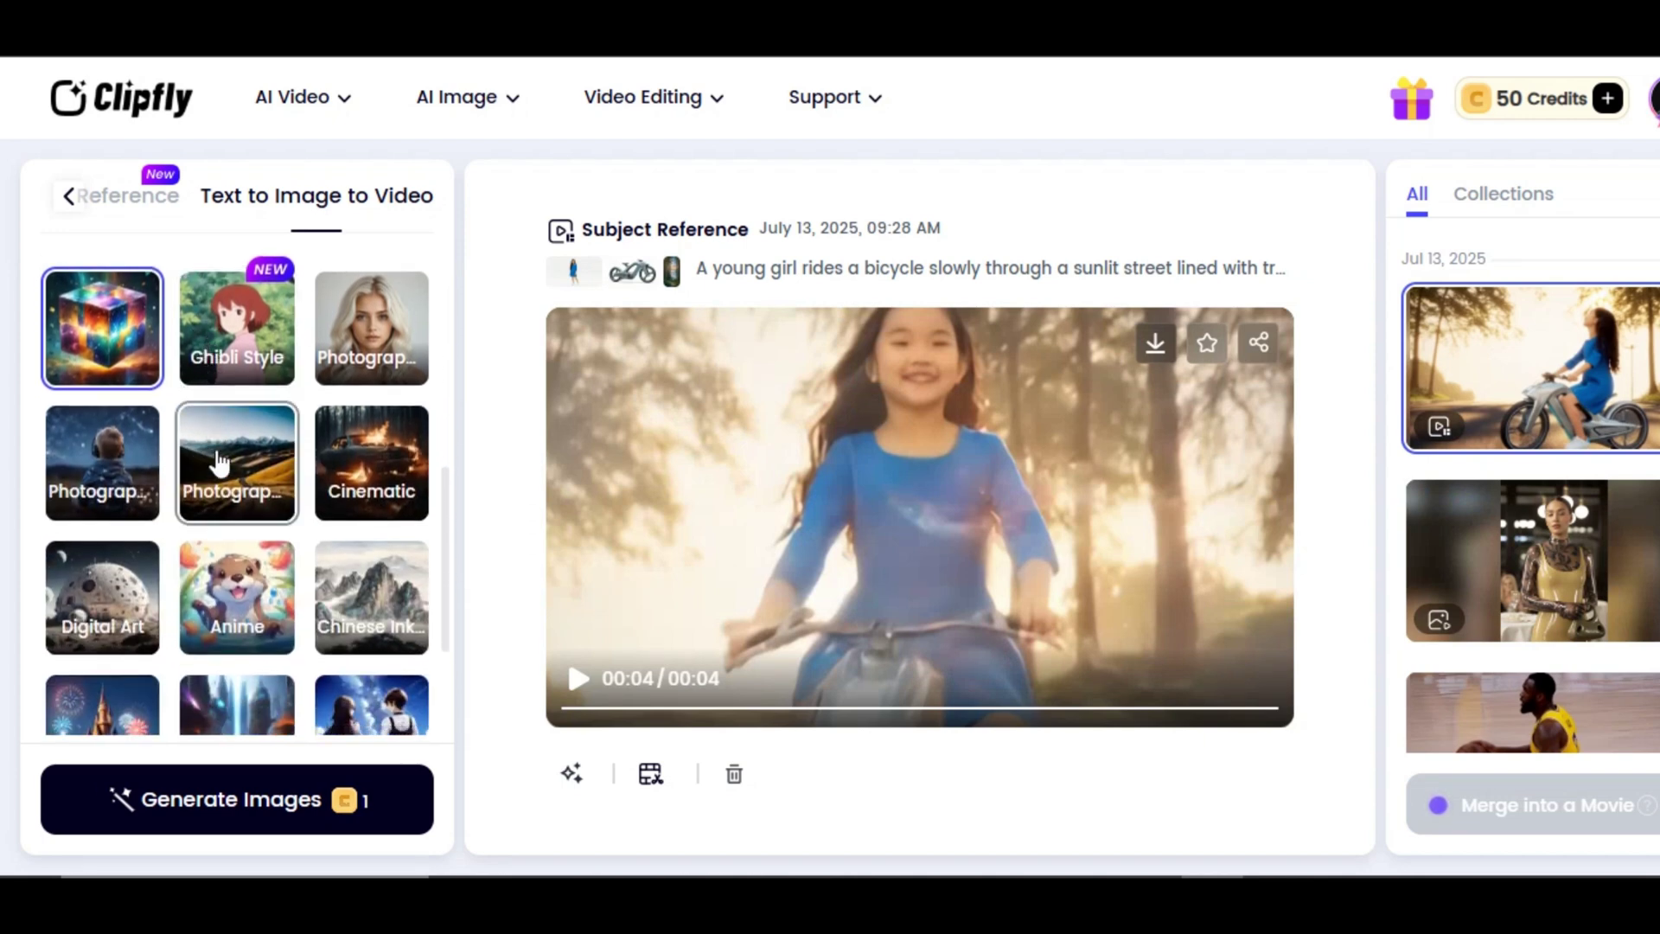
pyautogui.scroll(-2, 219, 467)
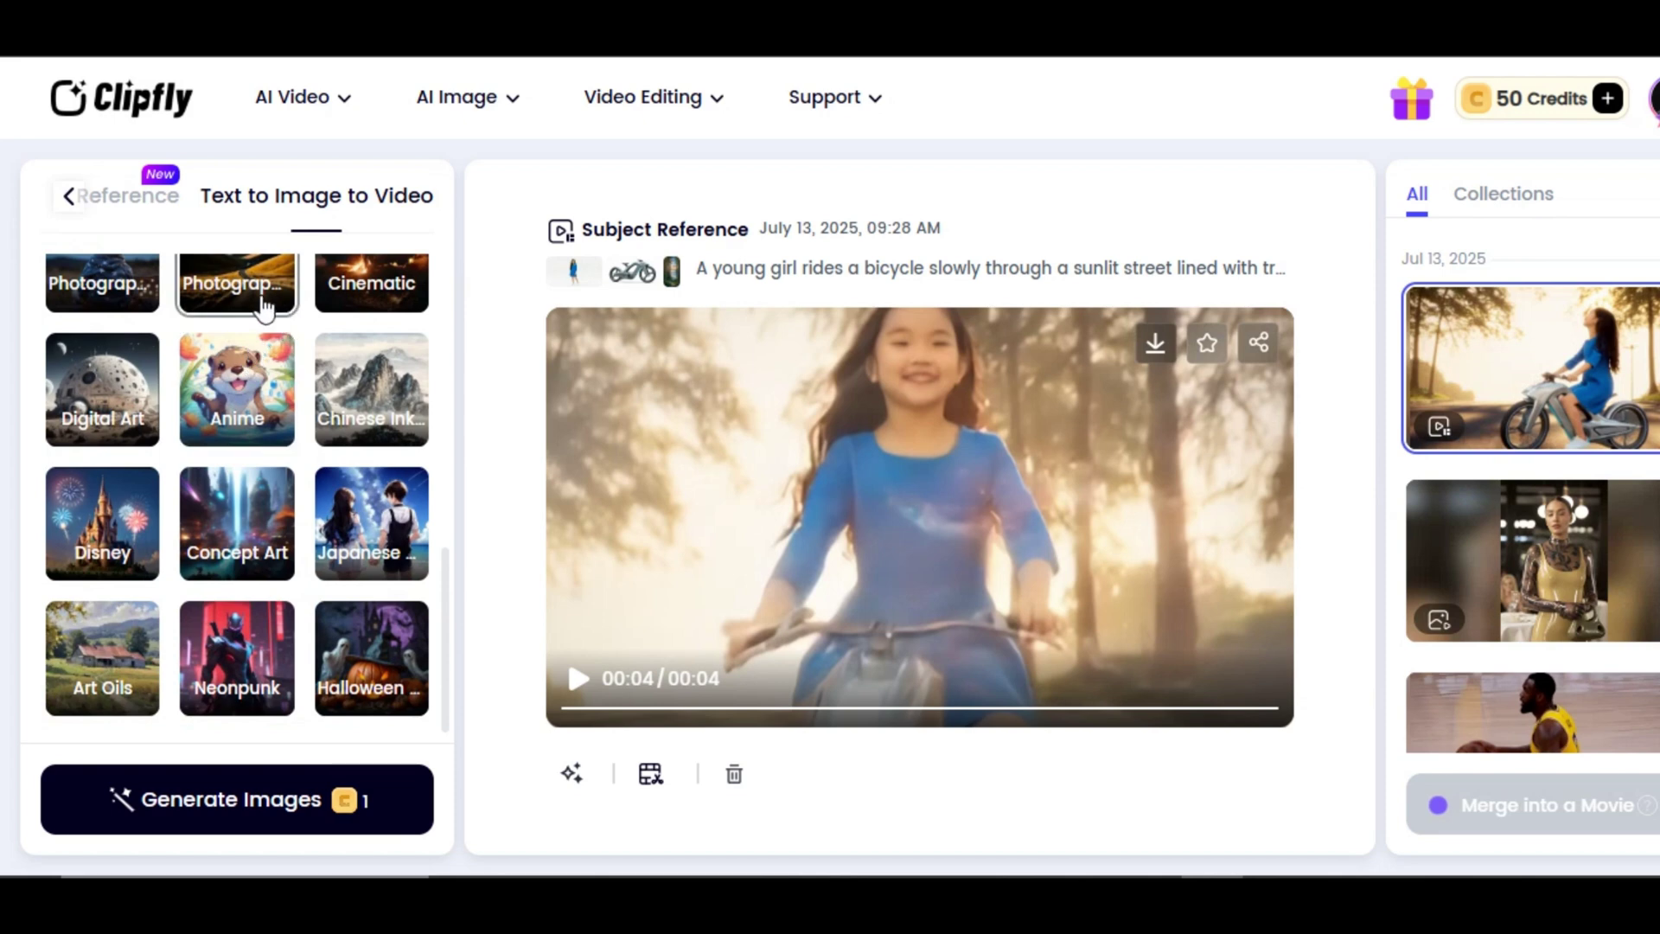
pyautogui.scroll(1, 264, 307)
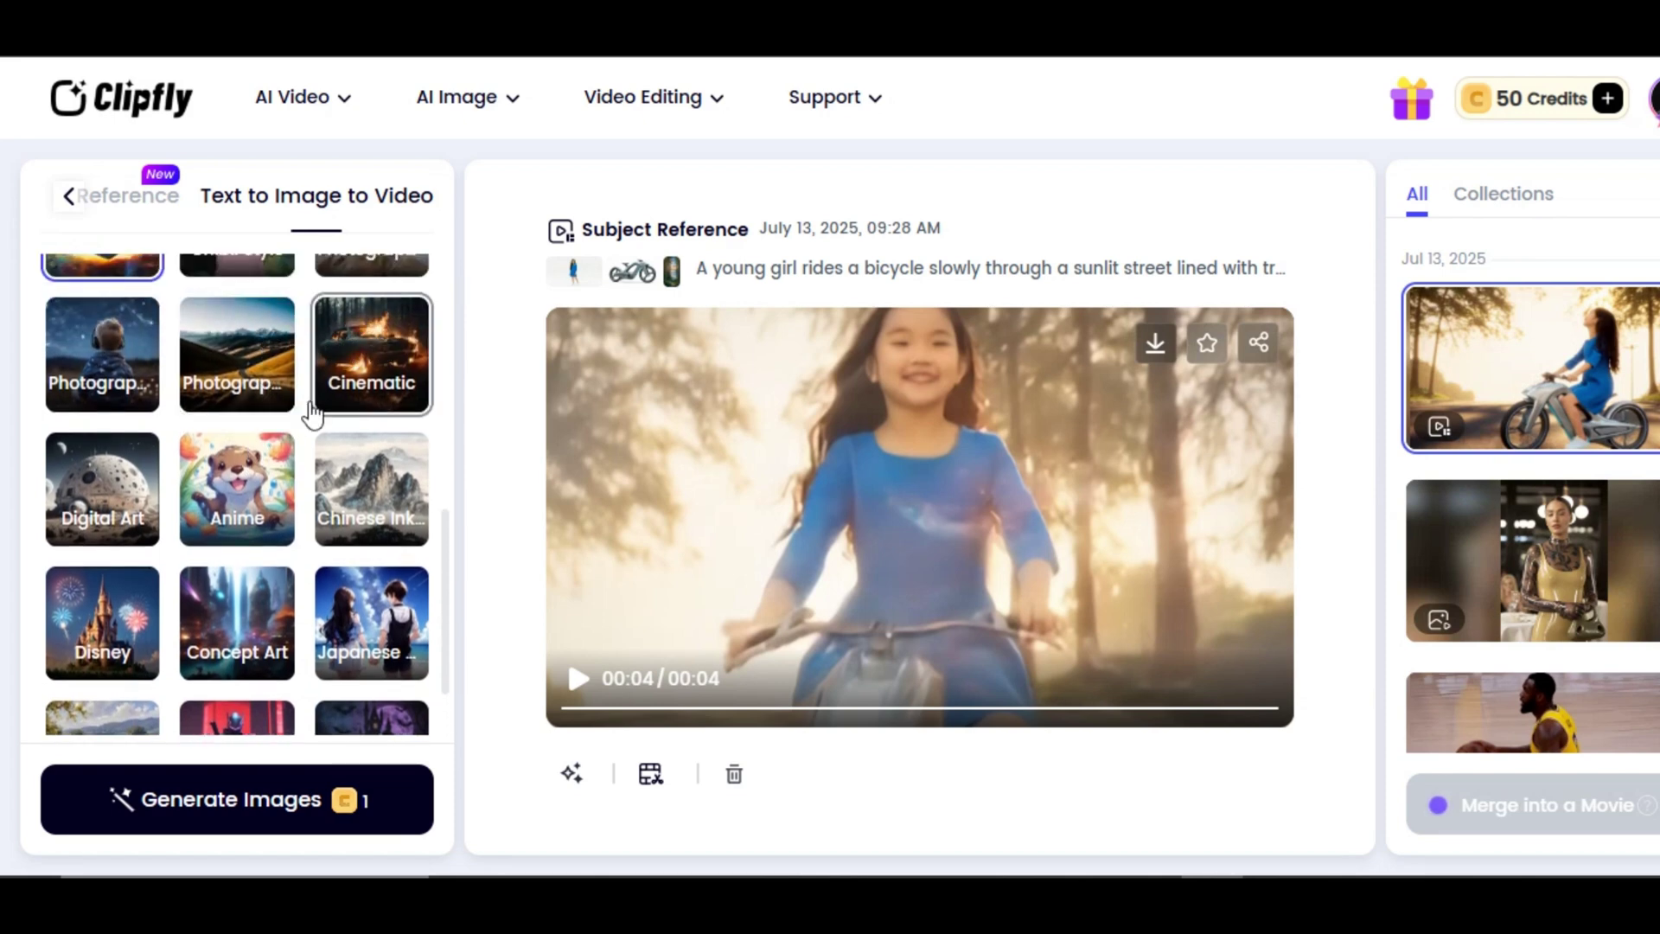
pyautogui.scroll(-1, 255, 523)
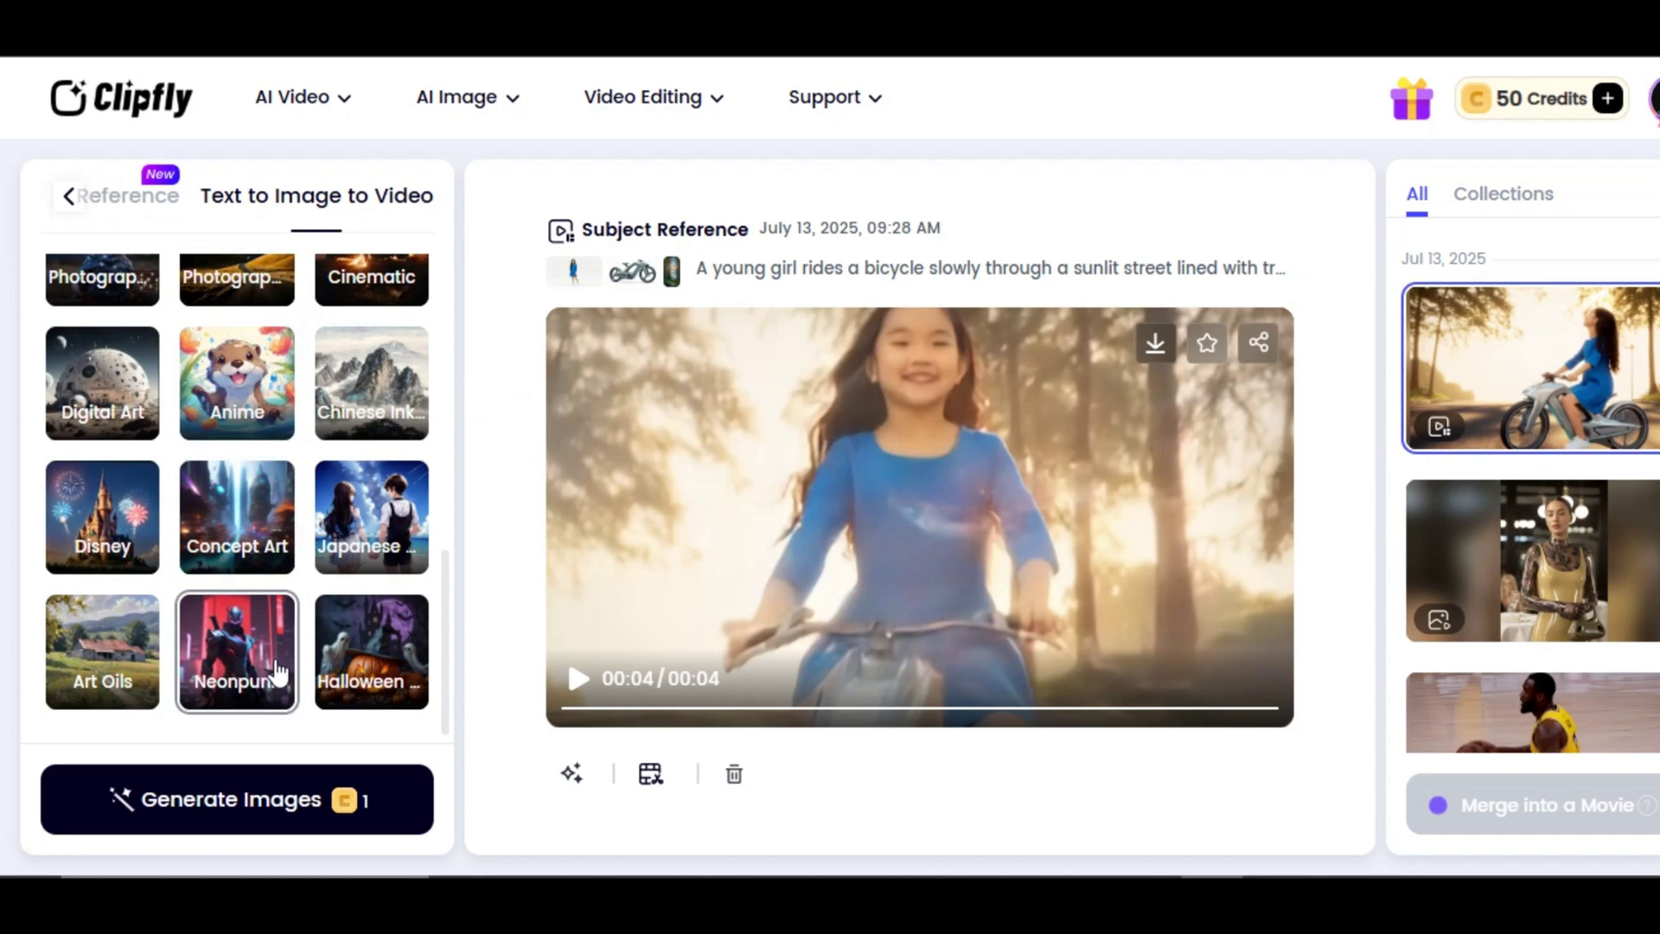
pyautogui.scroll(2, 373, 371)
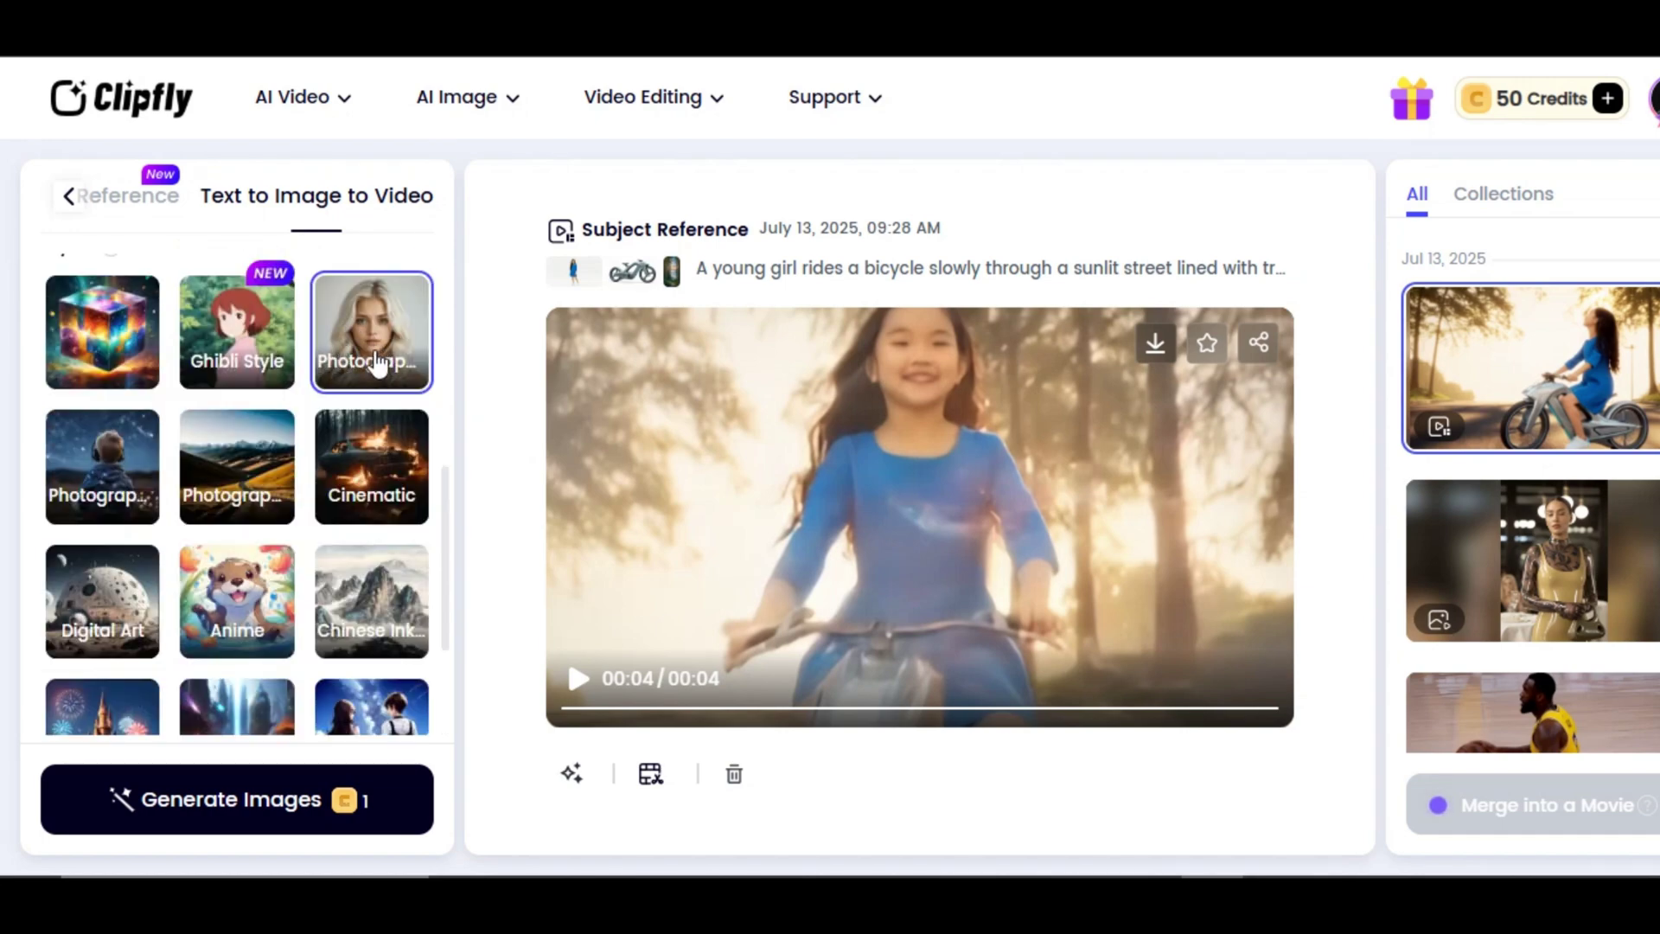
pyautogui.scroll(-2, 378, 363)
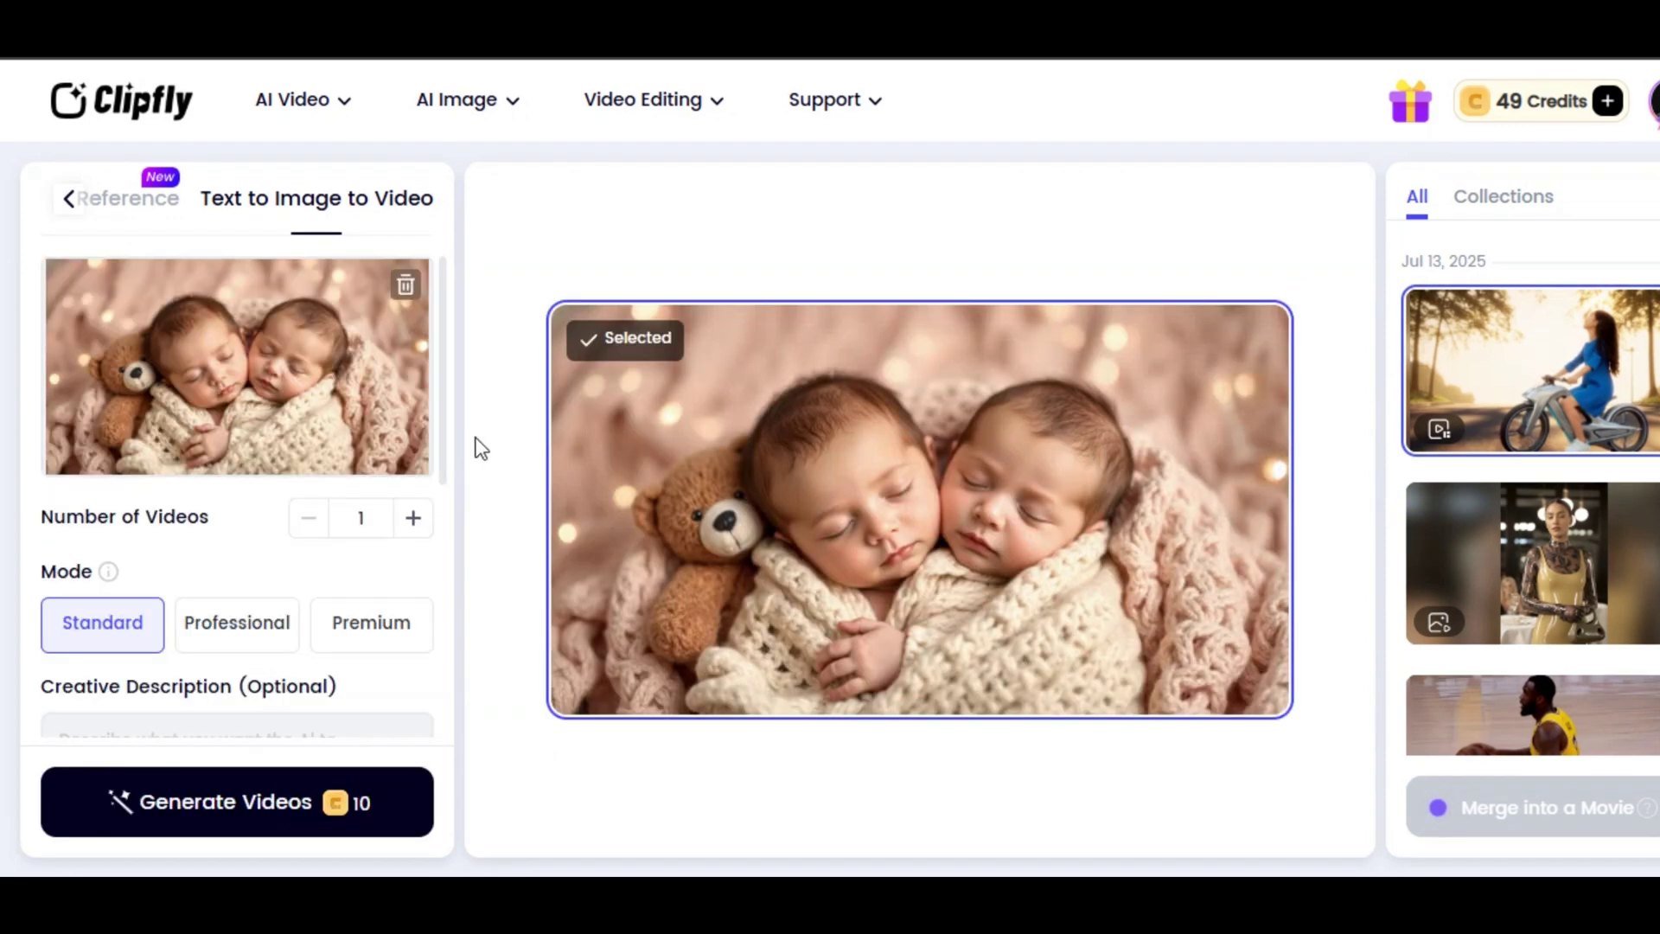
# - Make a 4-second Professional-mode video of the sleeping newborn twins using the pasted twins prompt
pyautogui.moveTo(659, 493)
pyautogui.scroll(-2, 304, 575)
pyautogui.scroll(-1, 304, 575)
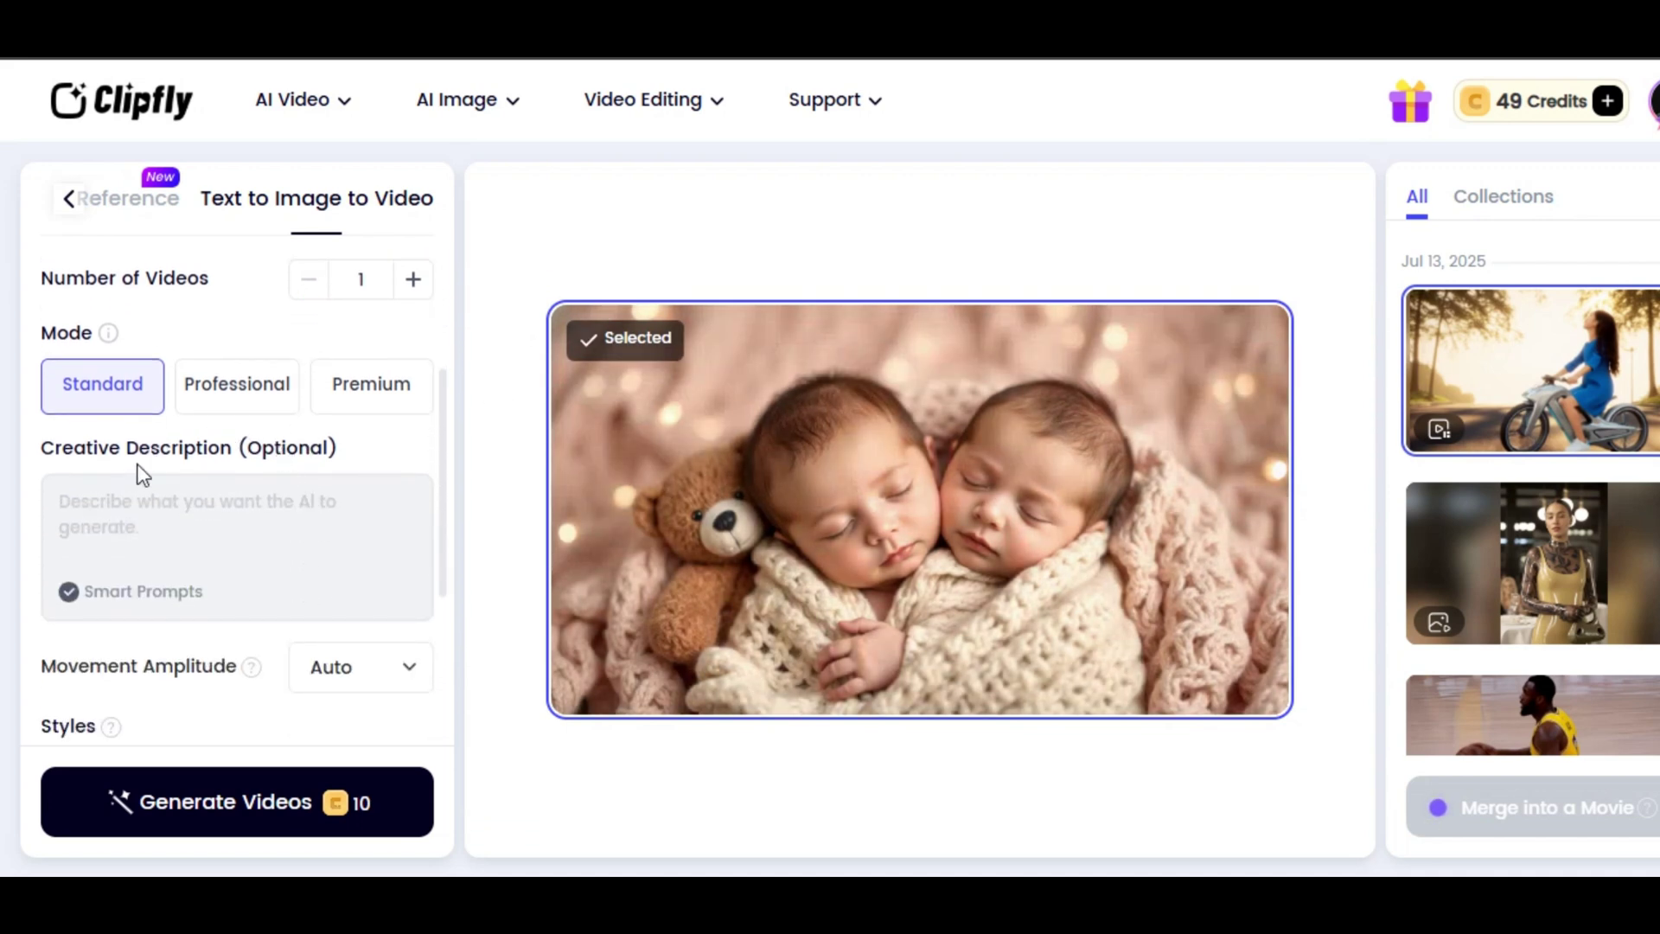
pyautogui.click(145, 510)
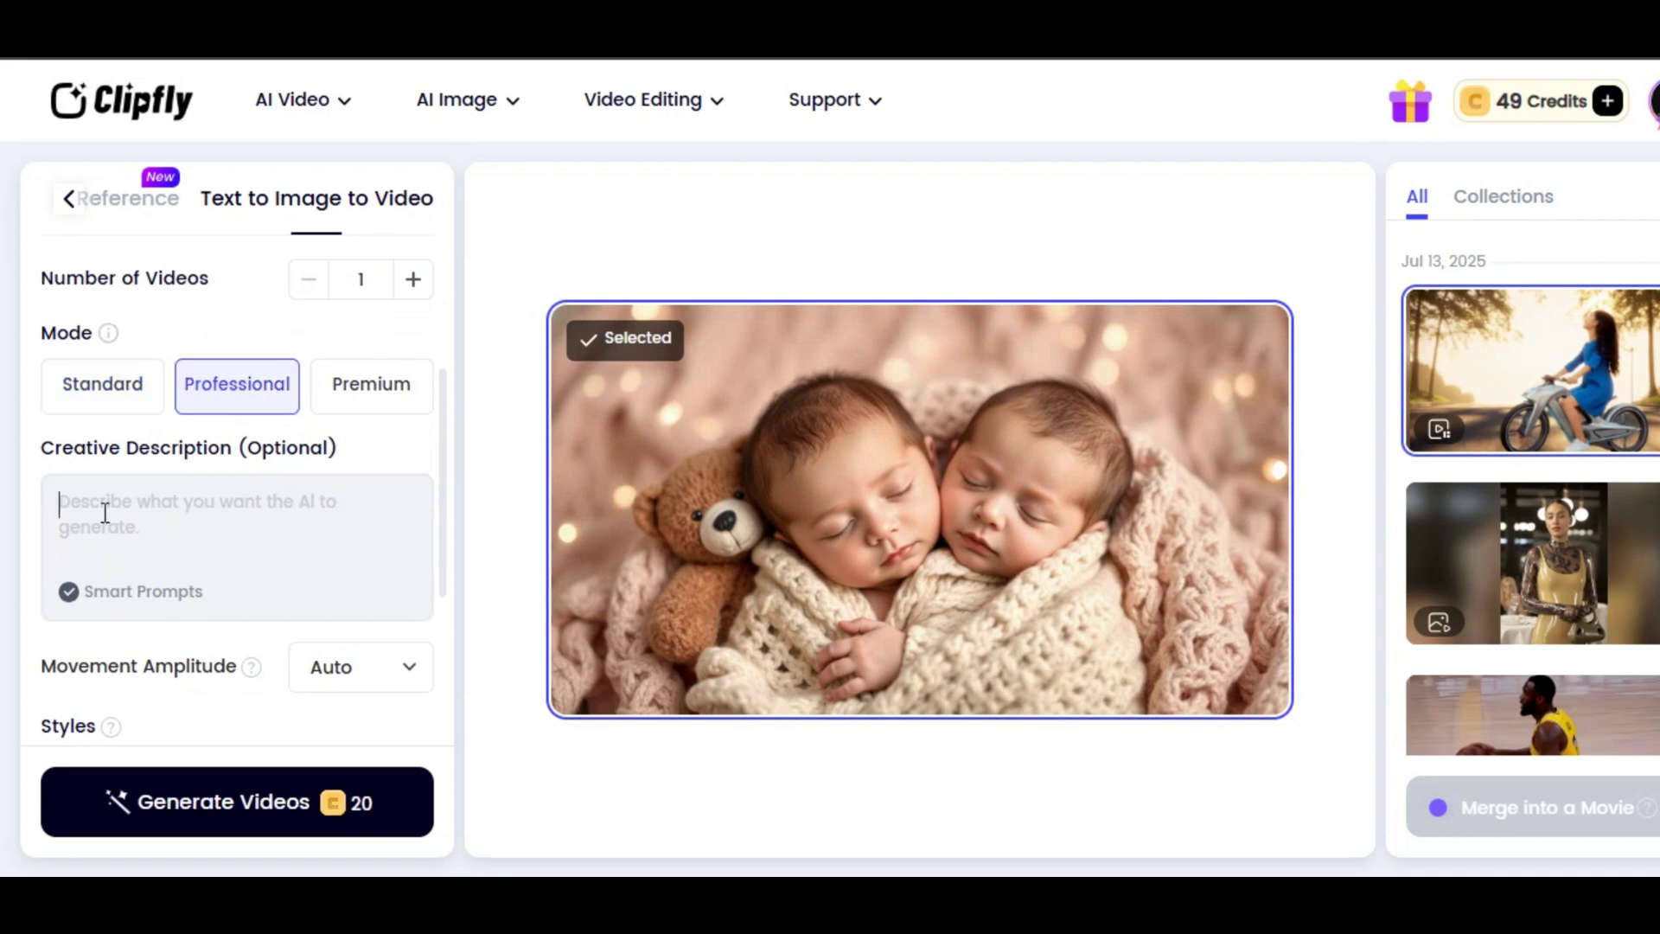
pyautogui.rightClick(102, 512)
pyautogui.click(145, 587)
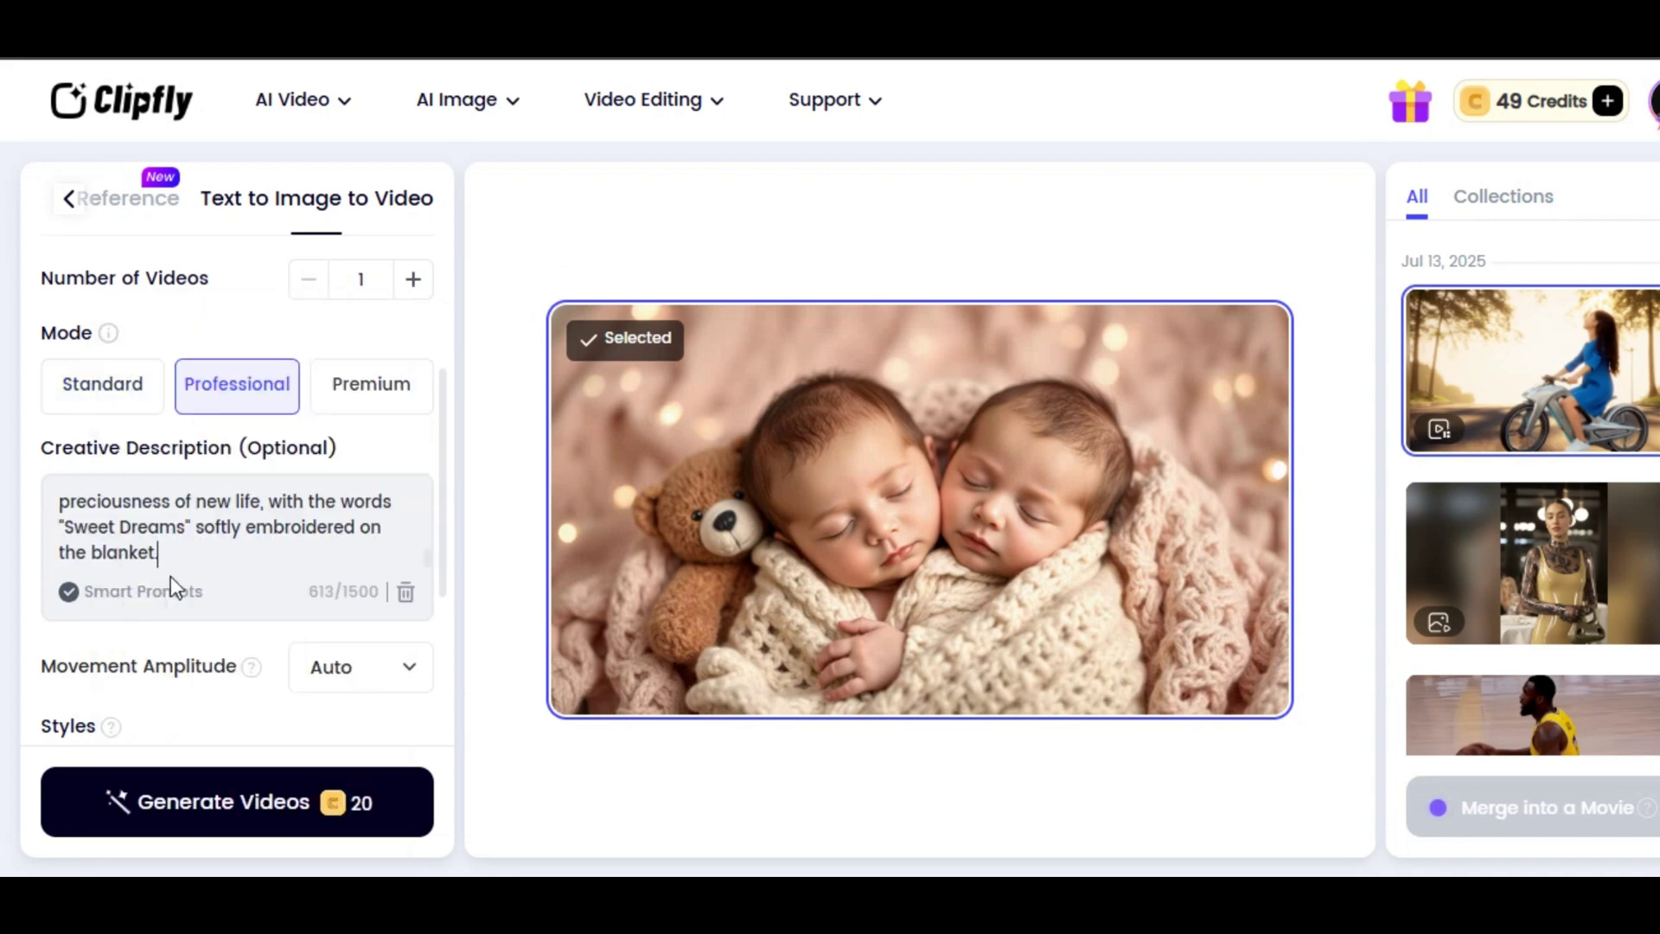
pyautogui.scroll(-3, 262, 621)
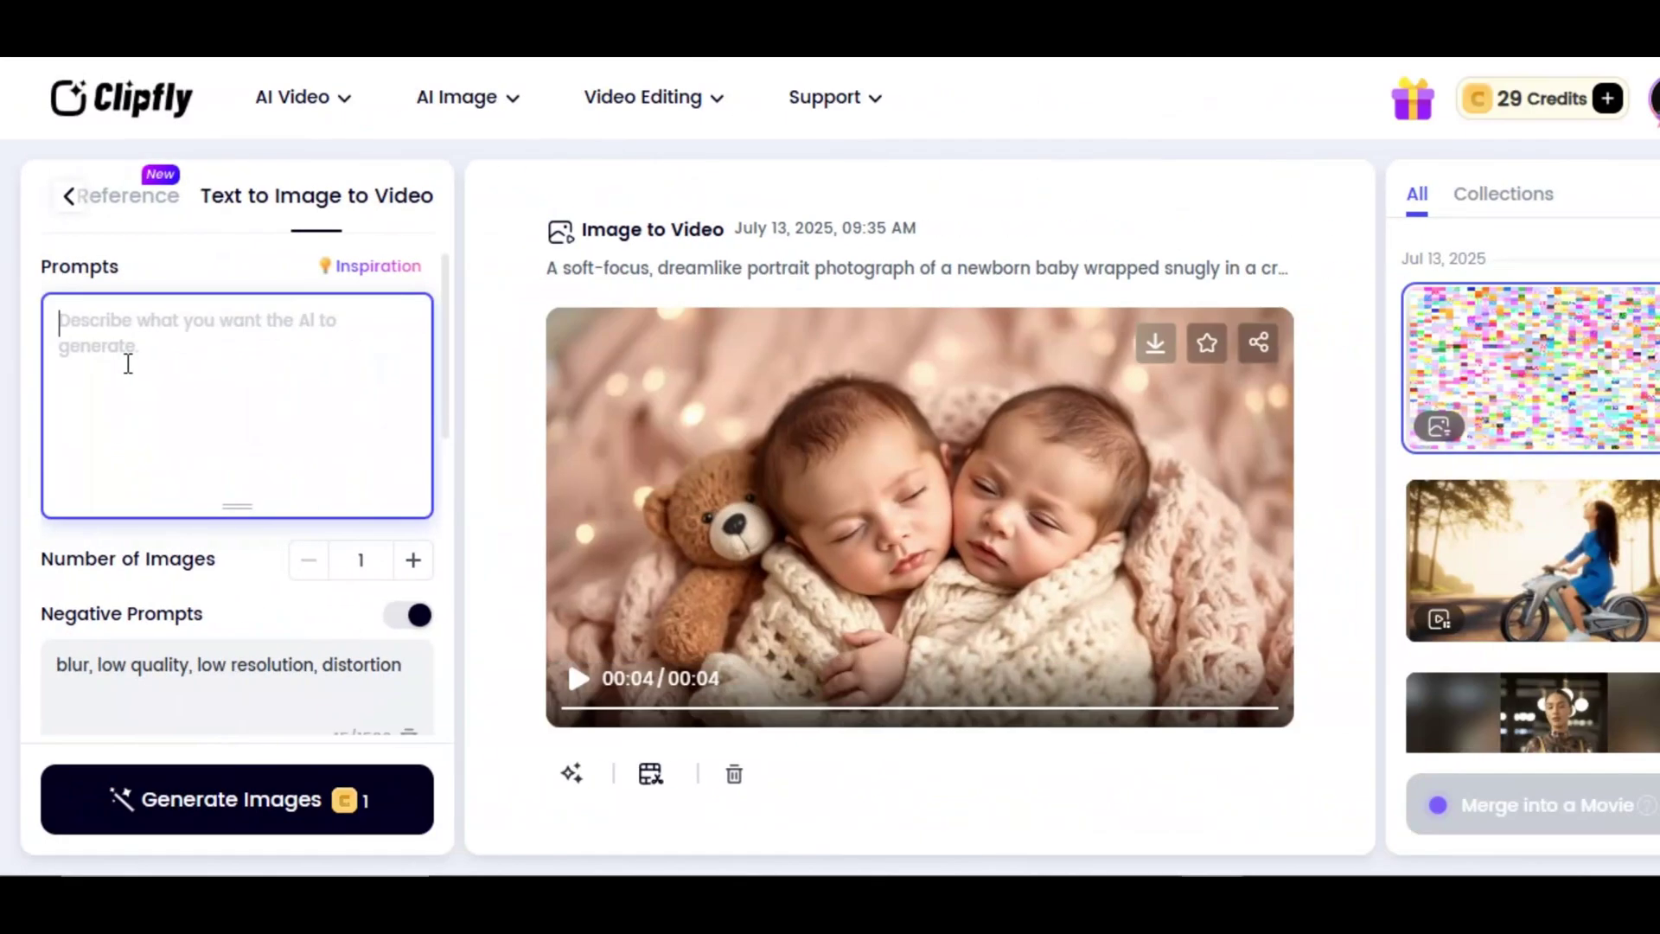
# - Paste the 522-character pink salon chair prompt and choose the Ghibli Style for the image
pyautogui.rightClick(126, 363)
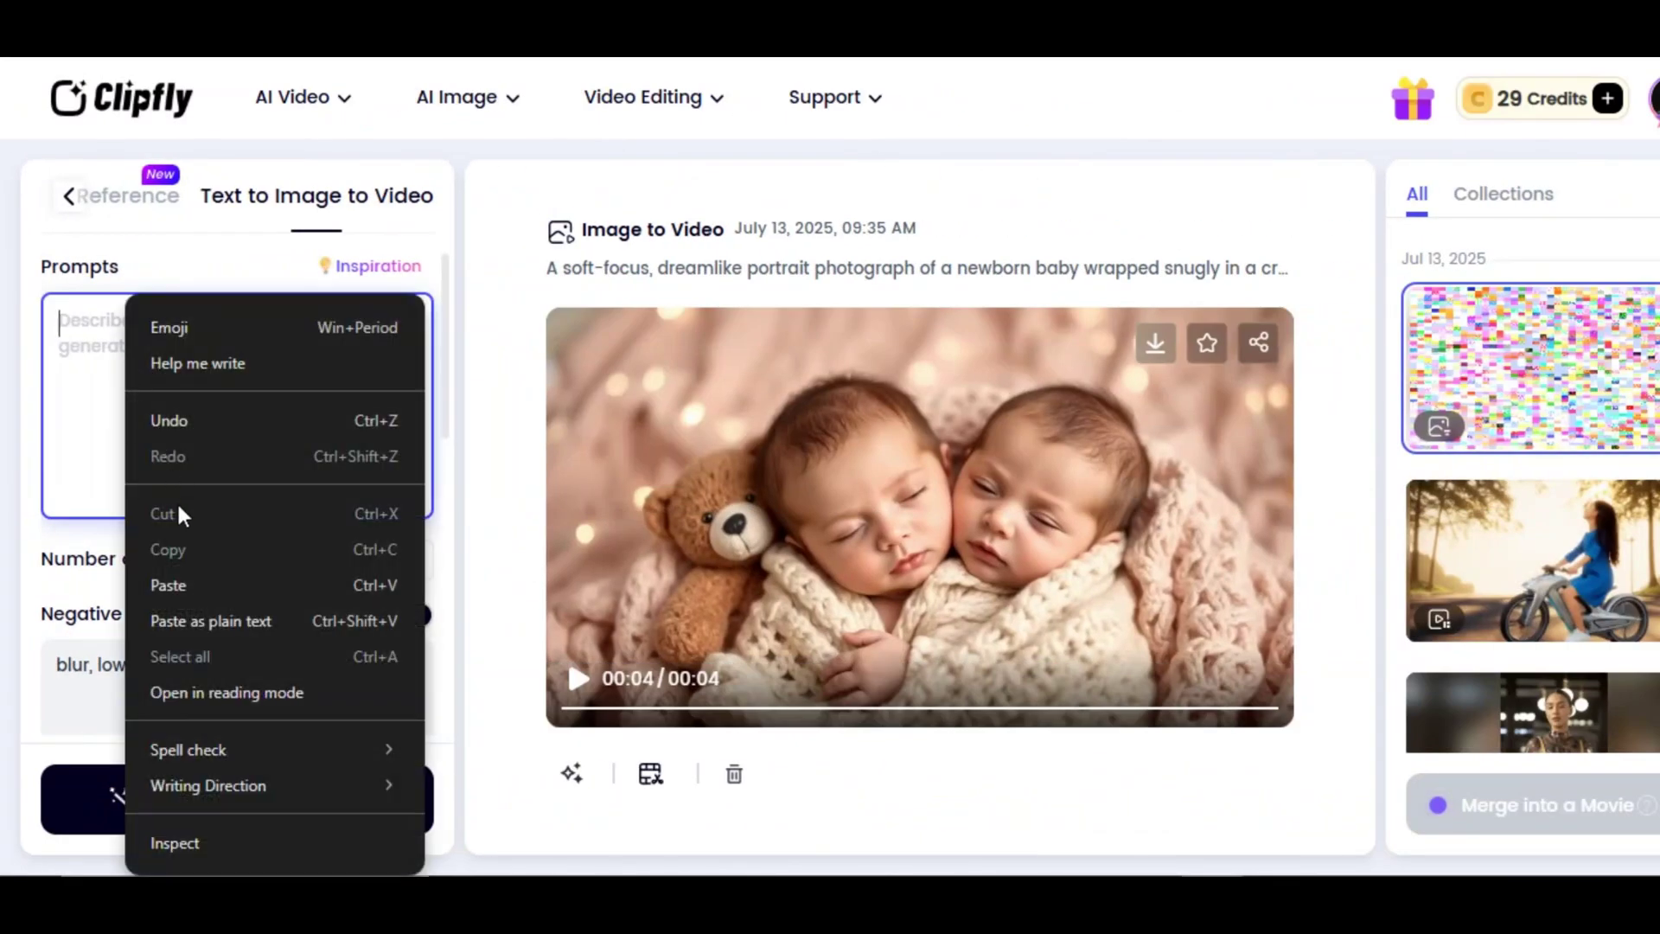
pyautogui.click(184, 581)
pyautogui.scroll(-5, 332, 594)
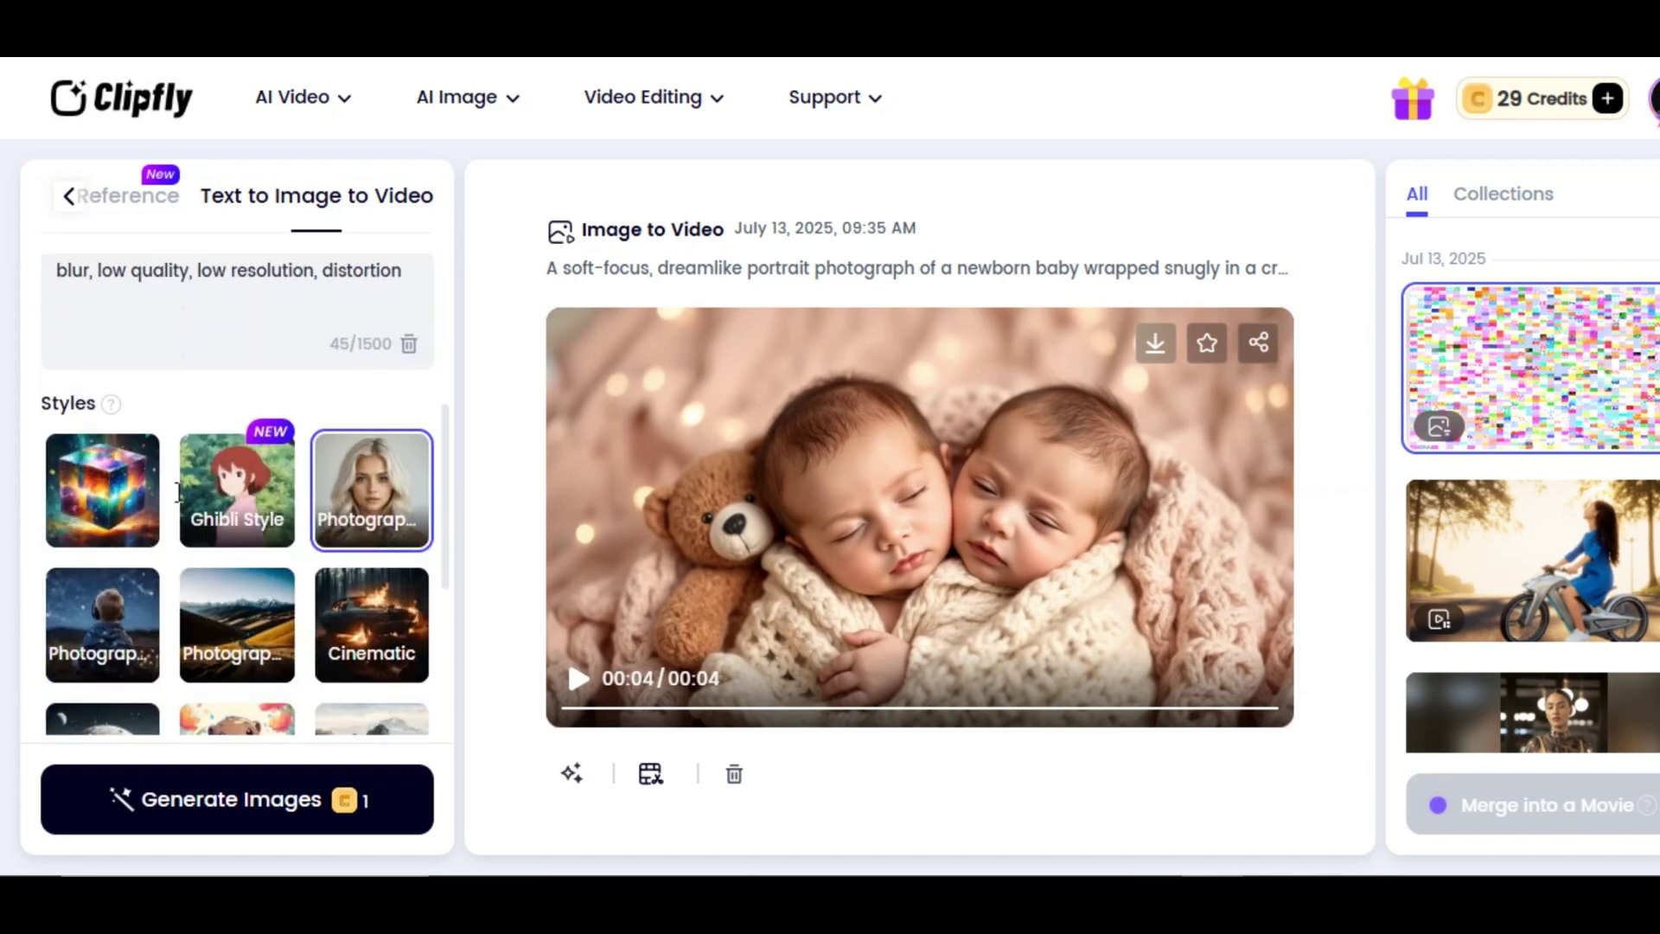
pyautogui.click(242, 378)
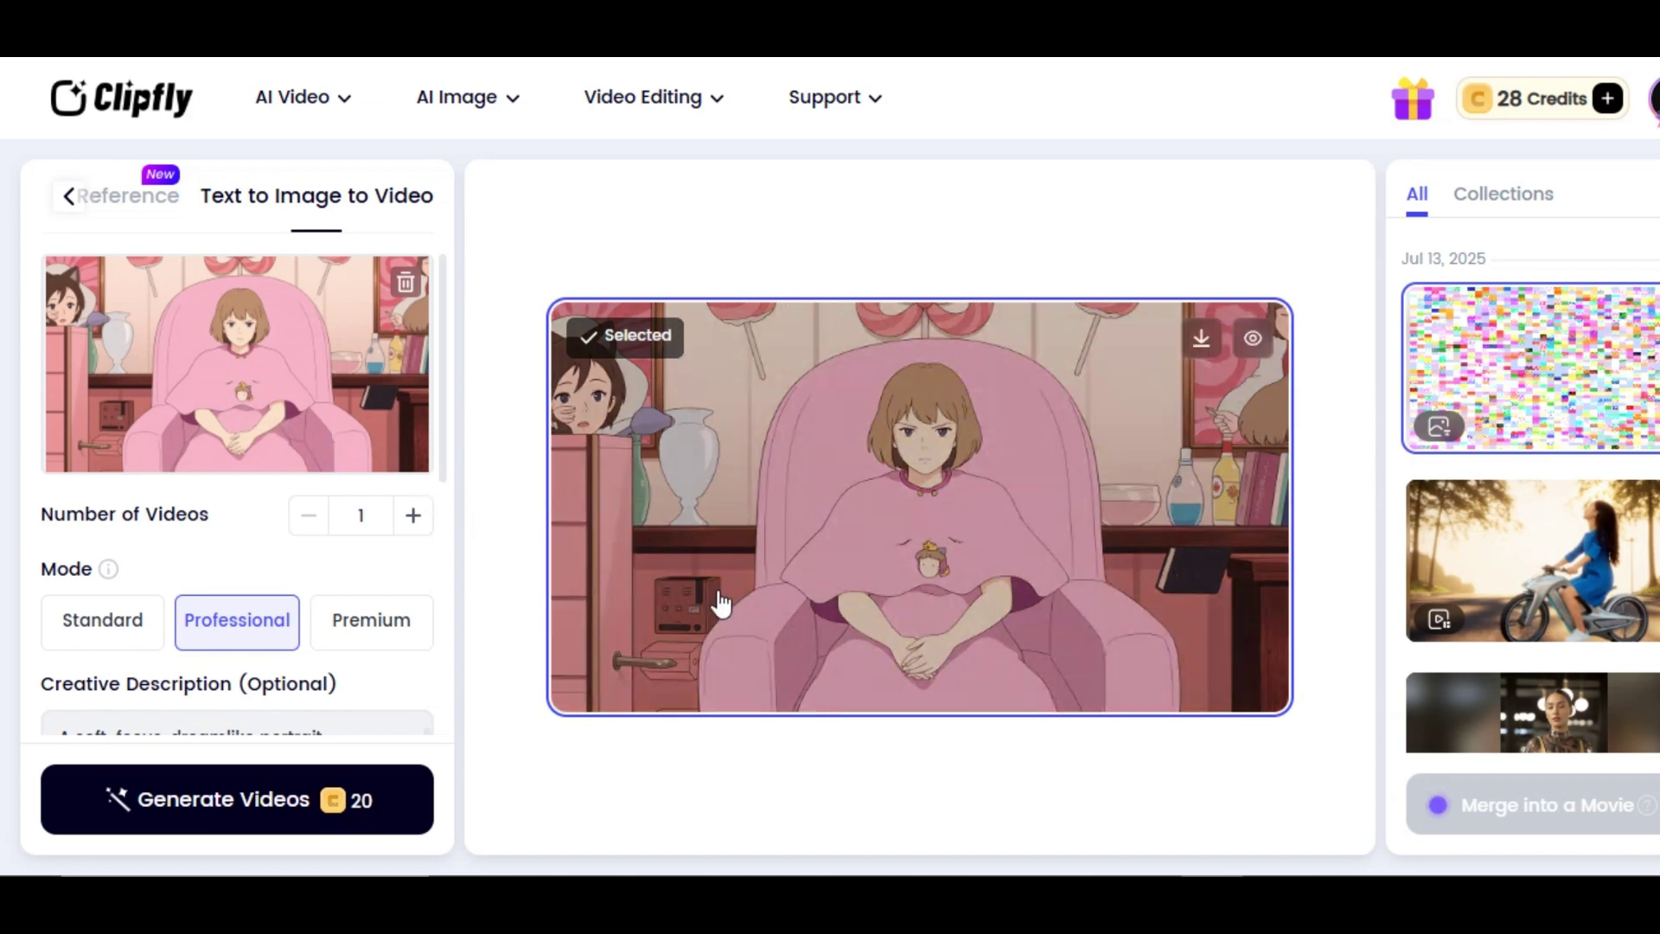
# - Paste the 522-character prompt as the Ghibli armchair video's creative description and generate the video
pyautogui.scroll(-4, 75, 374)
pyautogui.rightClick(76, 366)
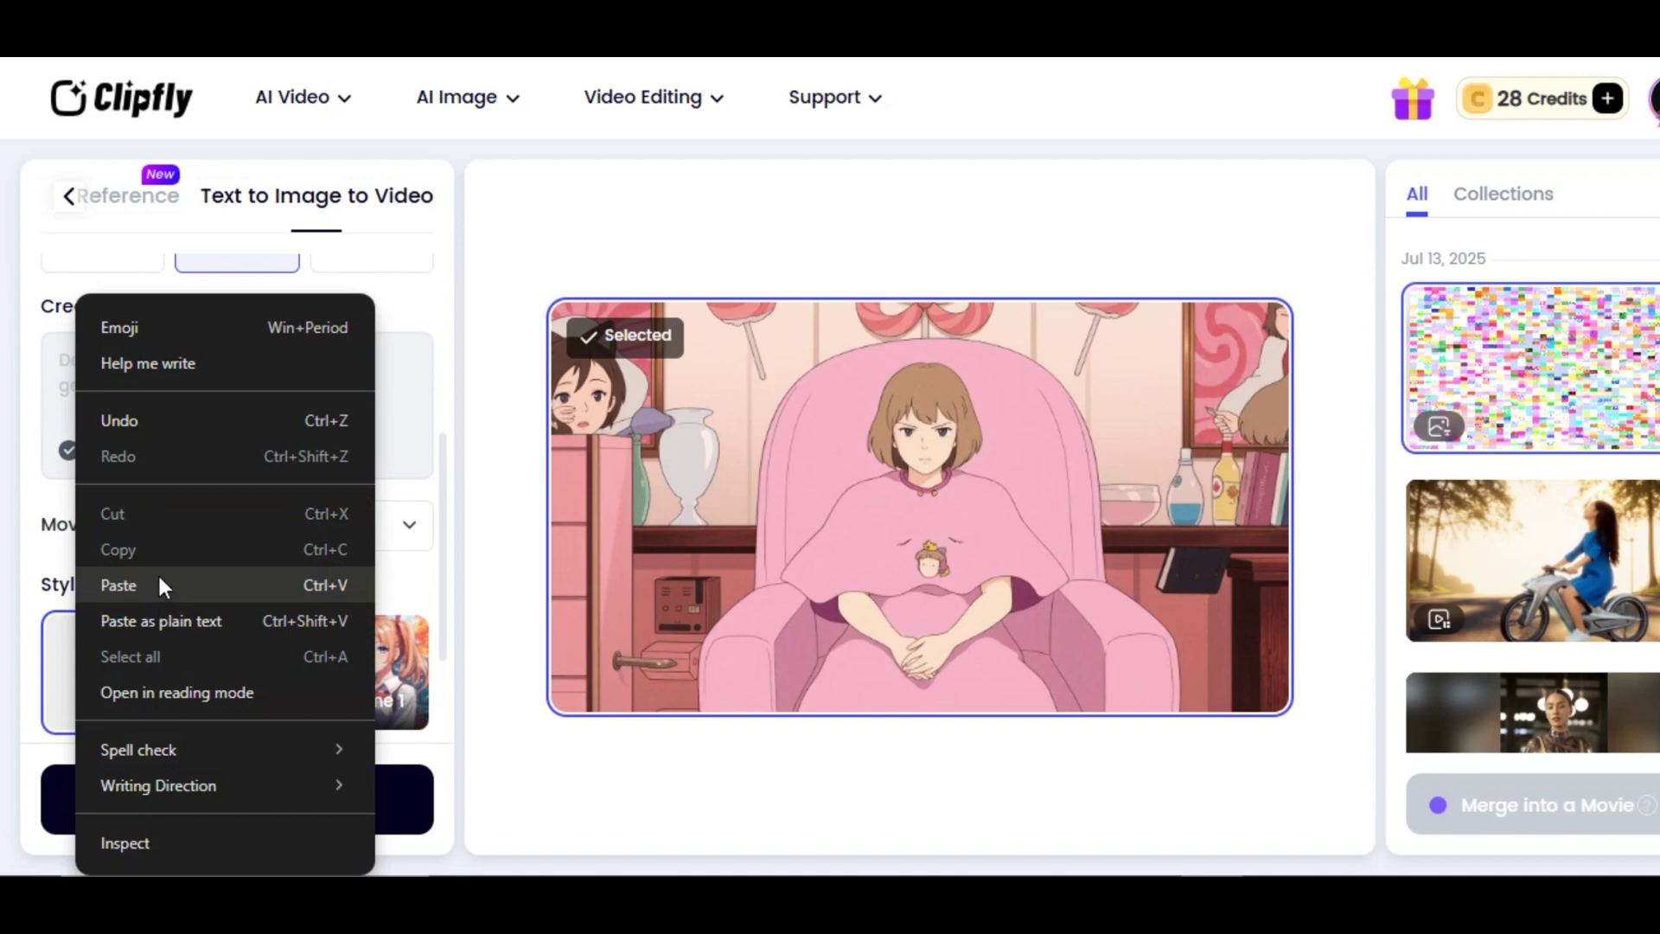
pyautogui.click(159, 585)
pyautogui.scroll(-2, 159, 581)
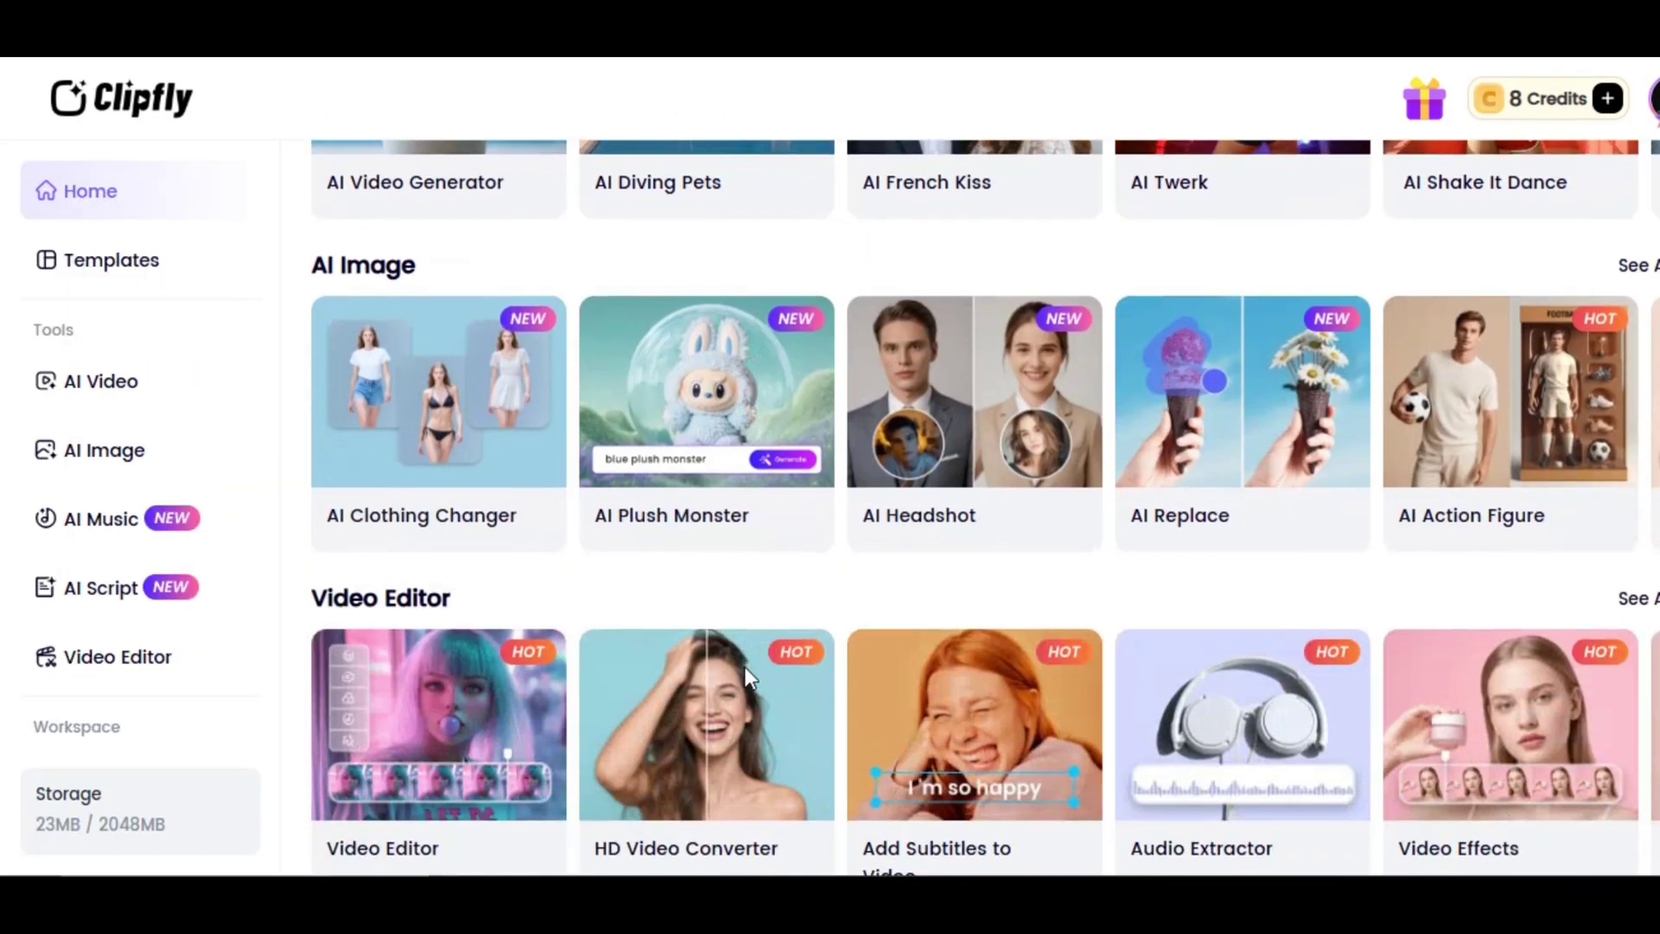
pyautogui.scroll(-1, 744, 666)
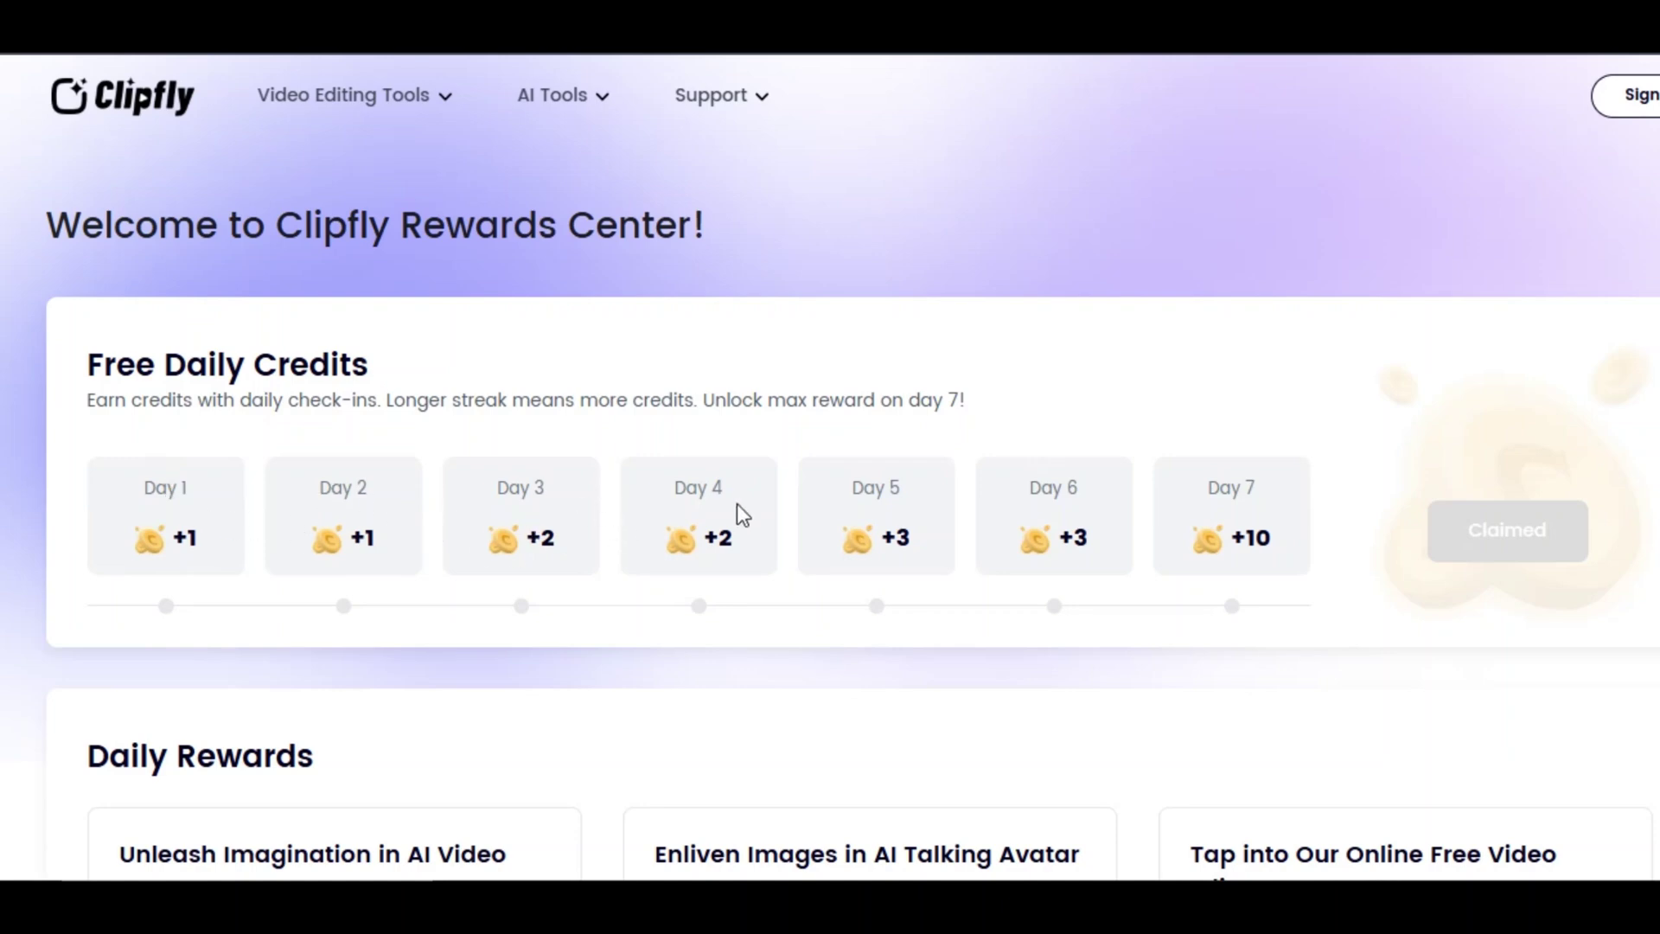
# - Scroll through the Rewards Center's Daily Rewards, One-Off Rewards and credit-purchase packages
pyautogui.scroll(-5, 1096, 563)
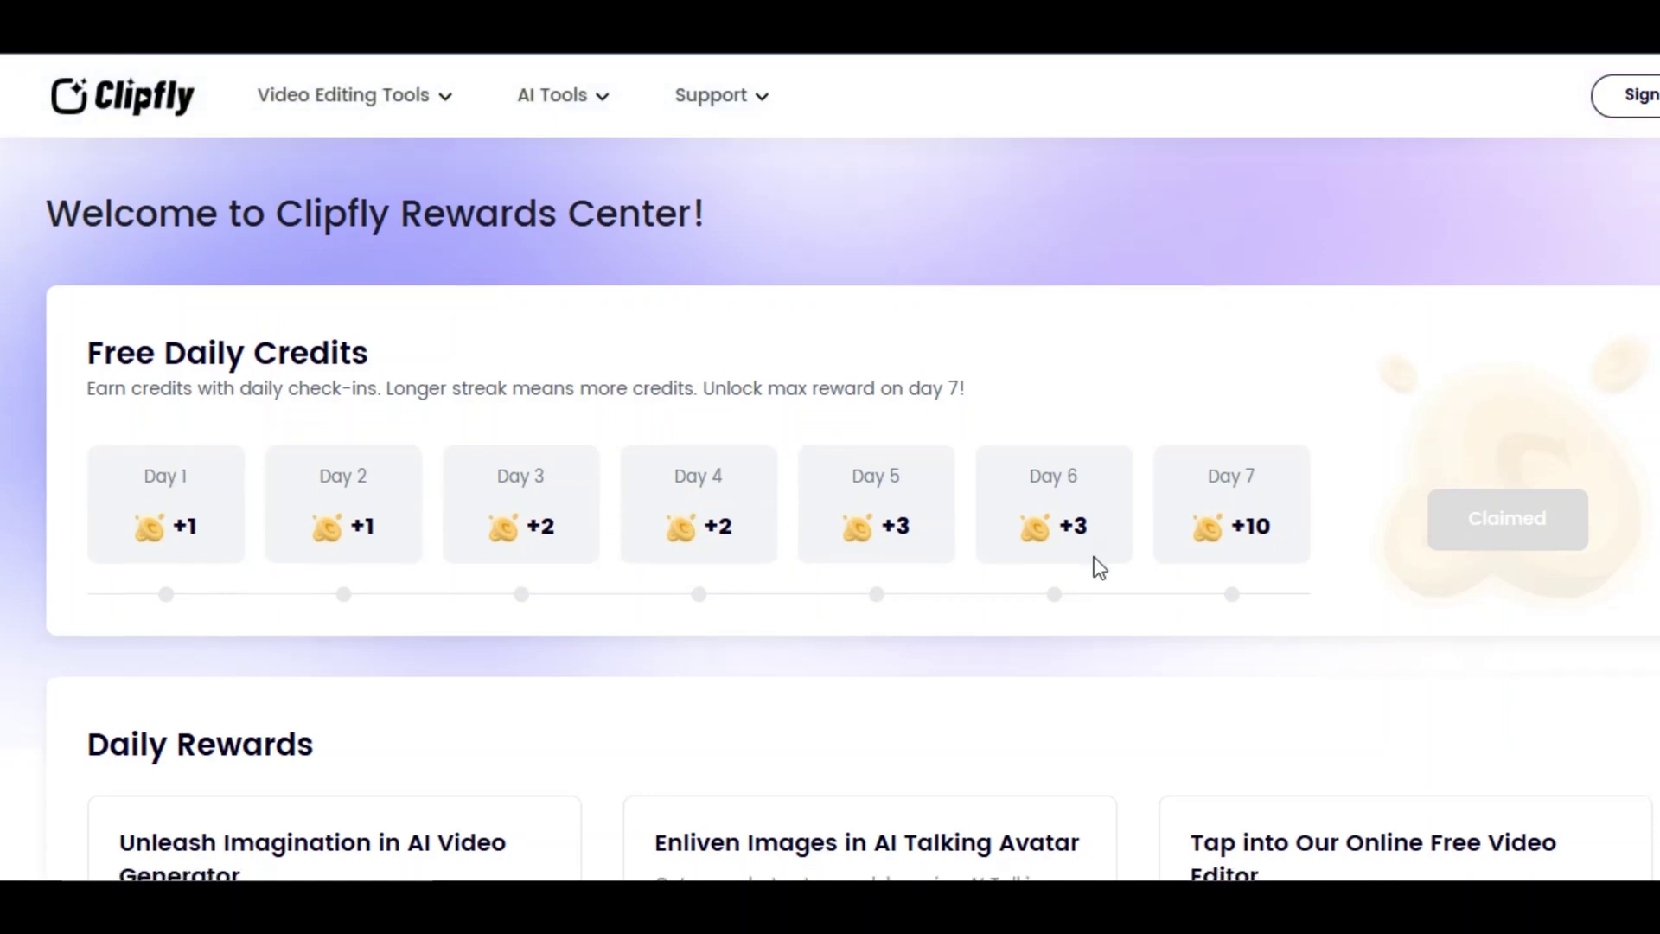
pyautogui.scroll(-2, 760, 538)
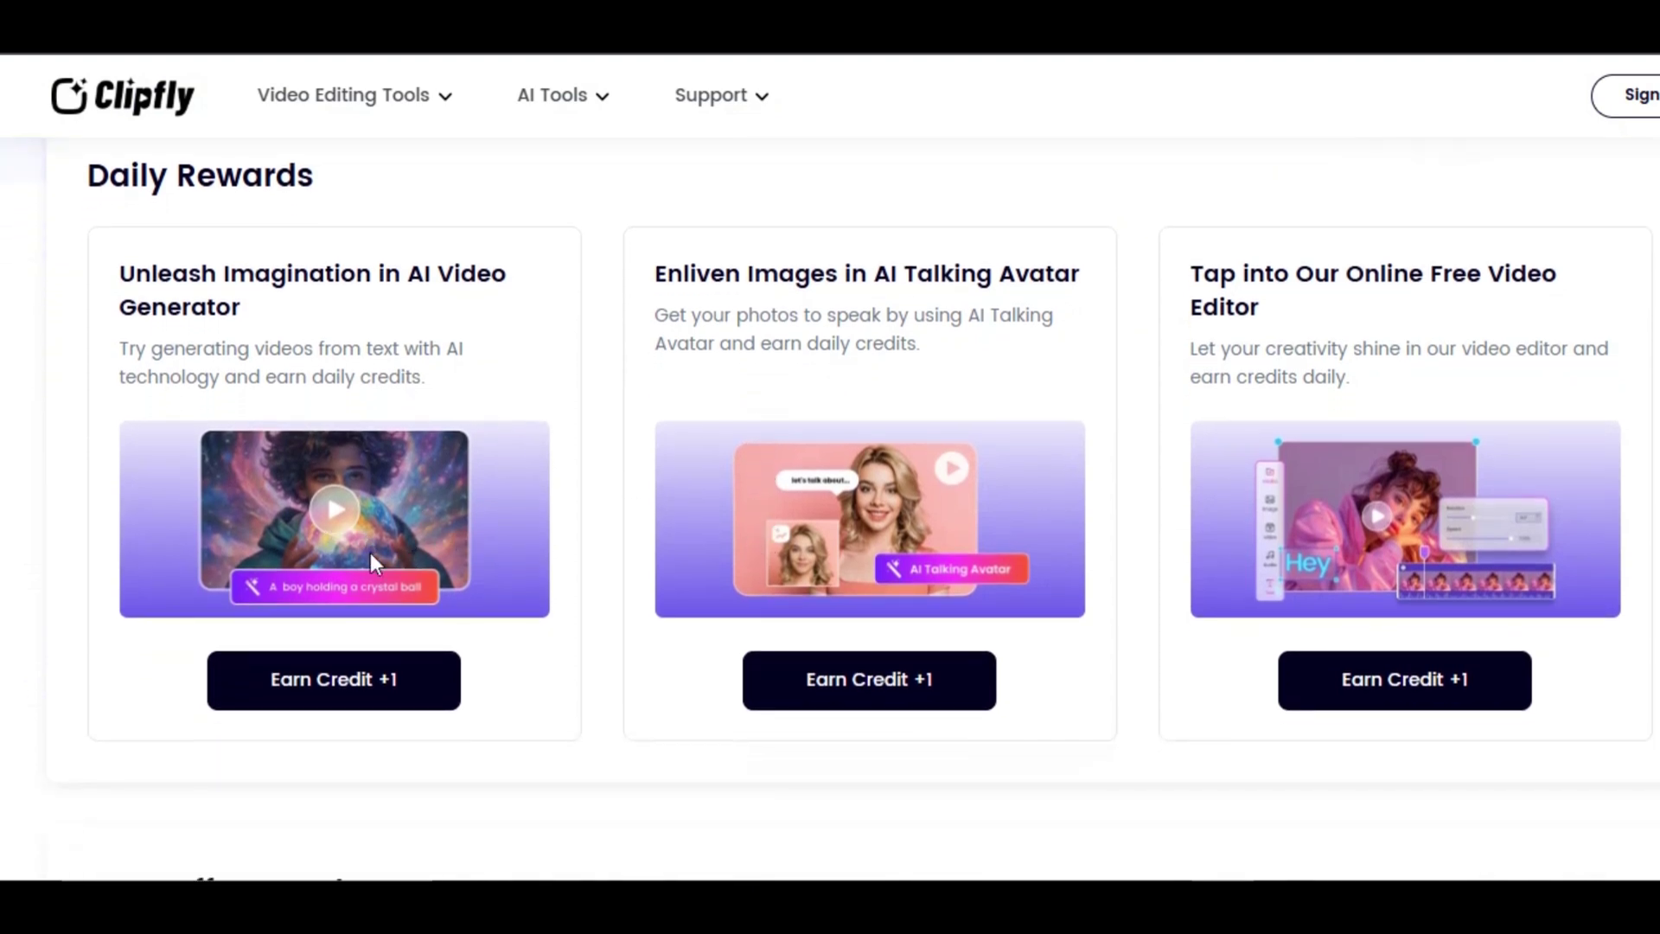
pyautogui.scroll(-6, 1302, 516)
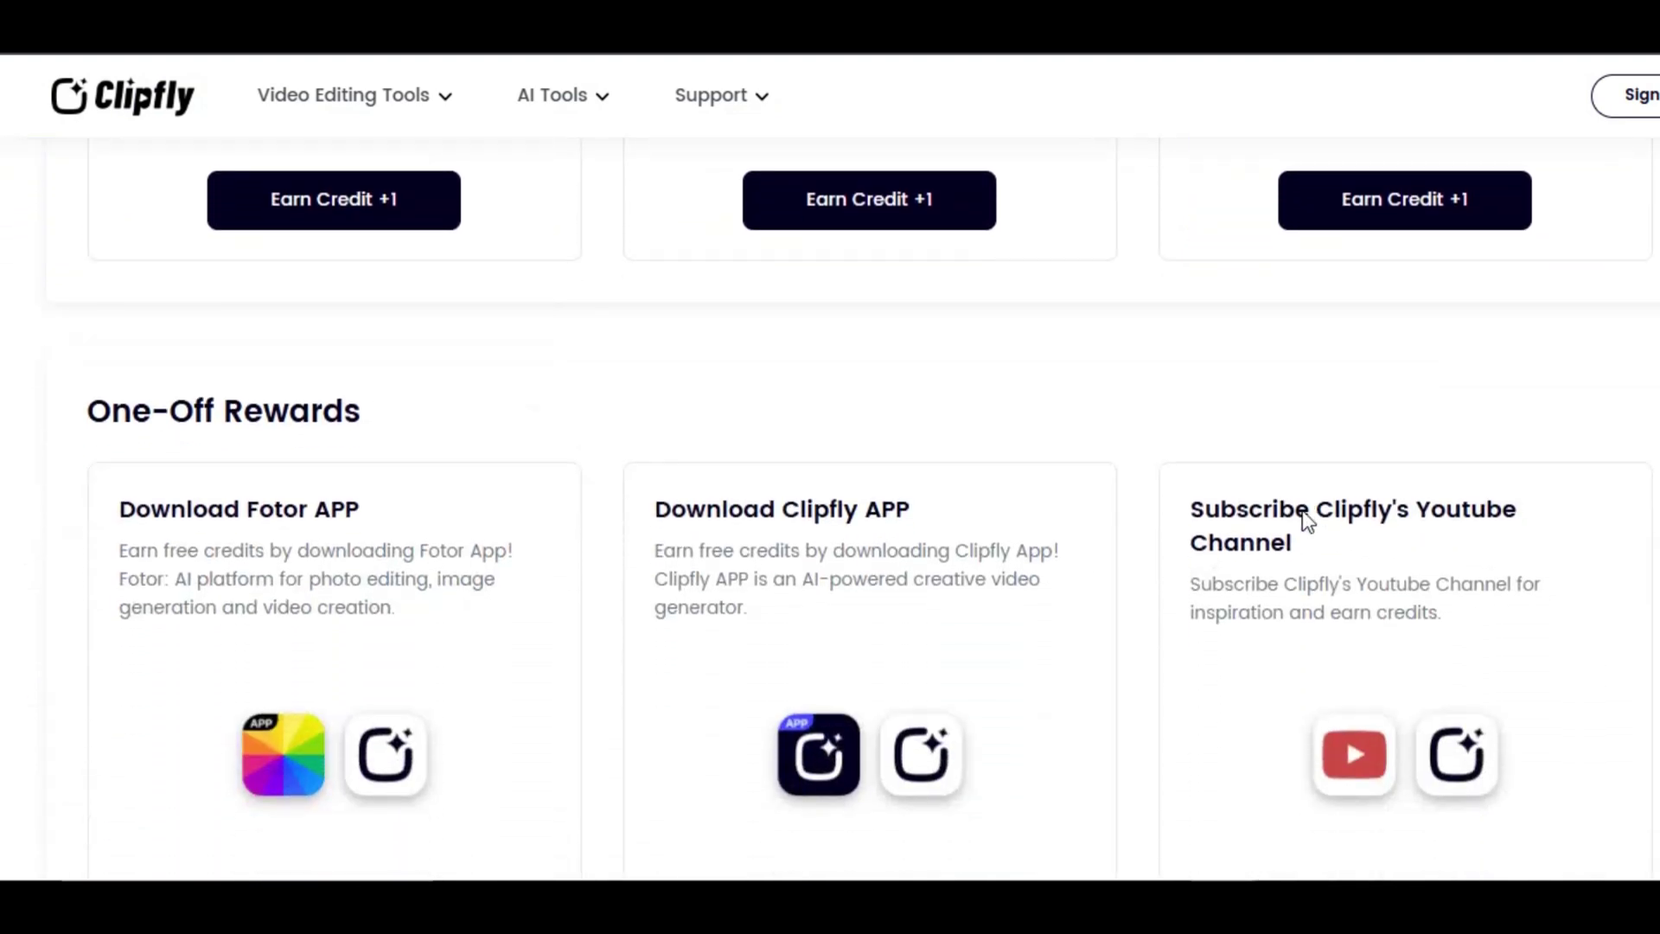
pyautogui.scroll(-2, 819, 545)
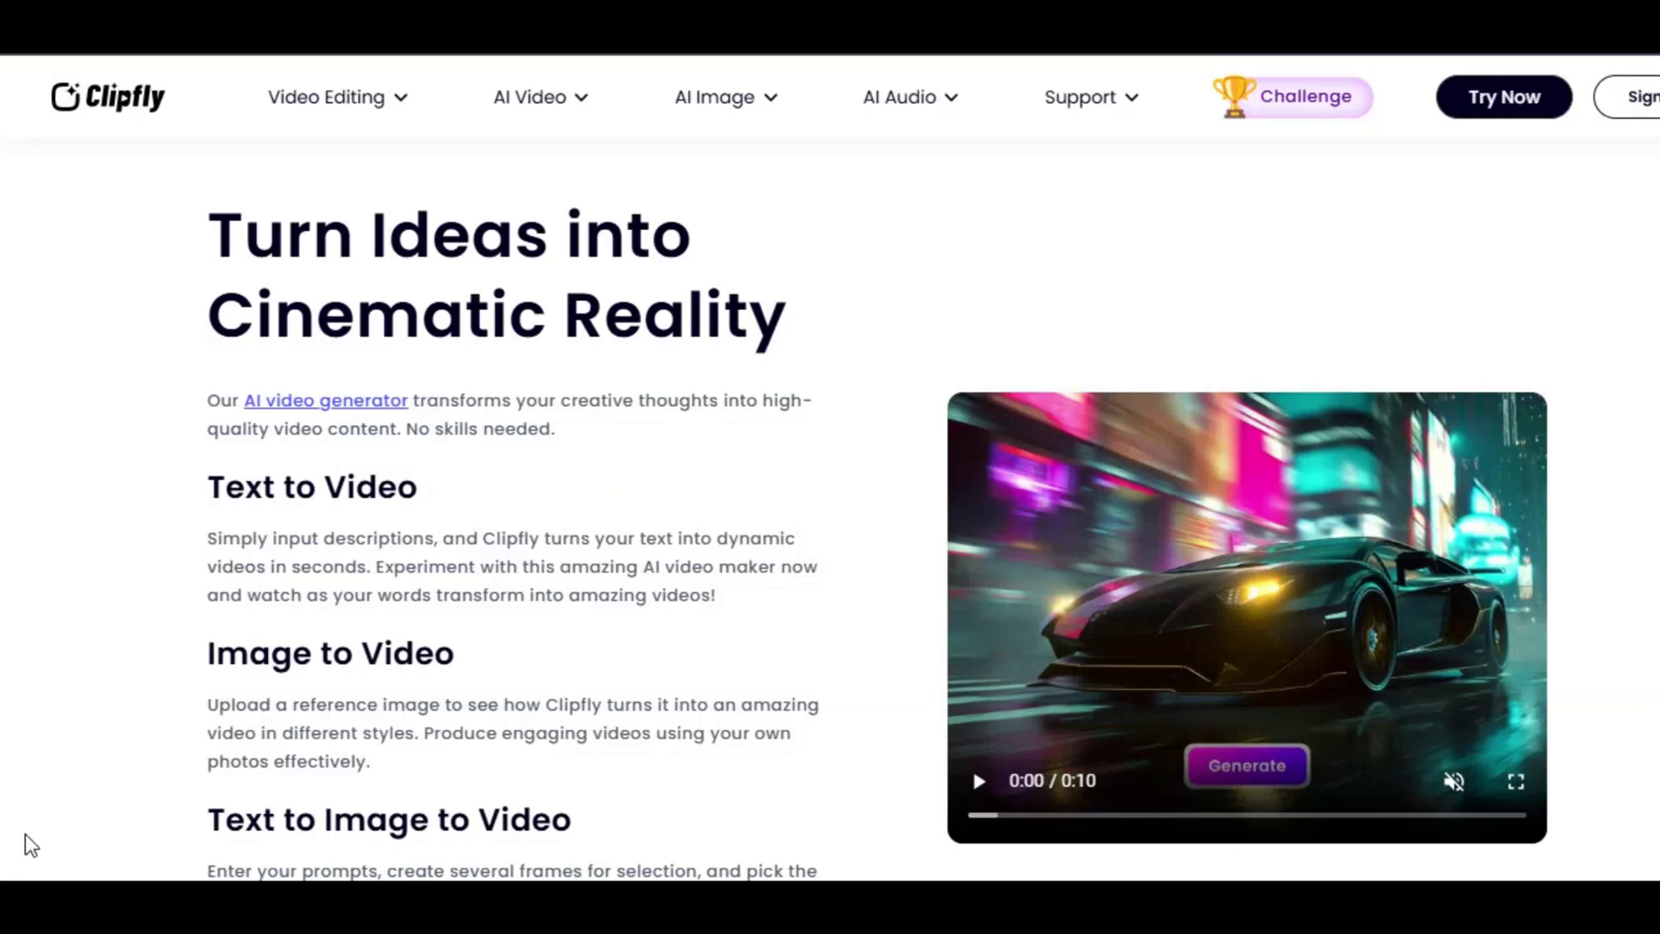
# - Scroll past the text-to-video, image-to-video features and testimonials down to the FAQs
pyautogui.scroll(-20, 32, 840)
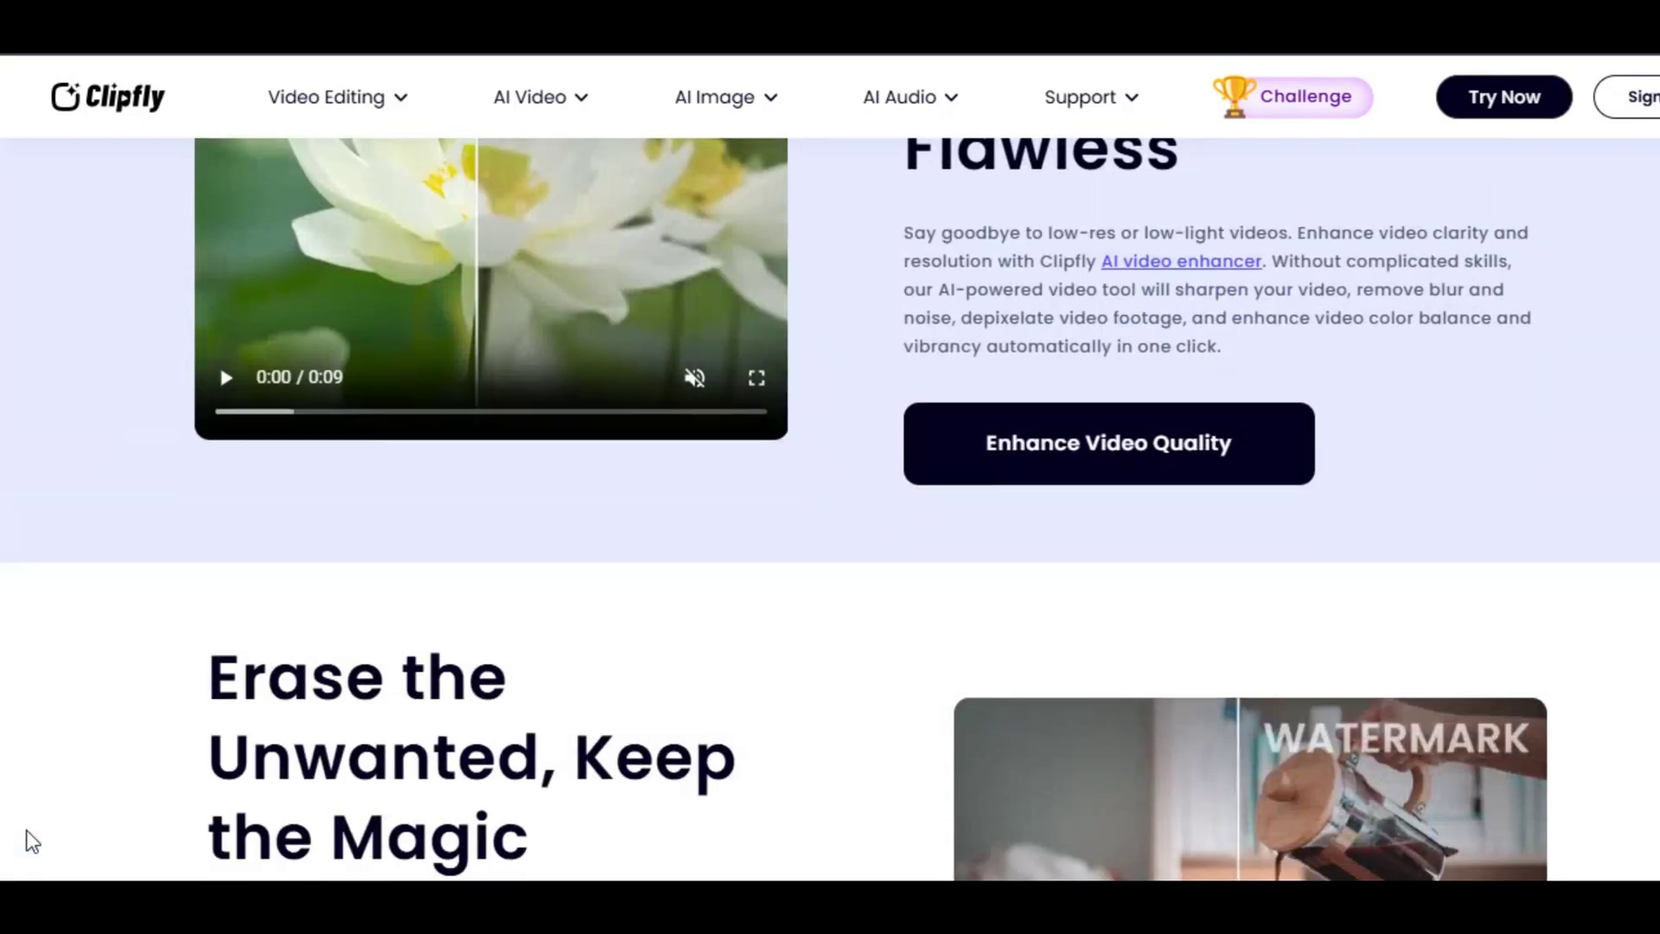
pyautogui.scroll(-20, 32, 840)
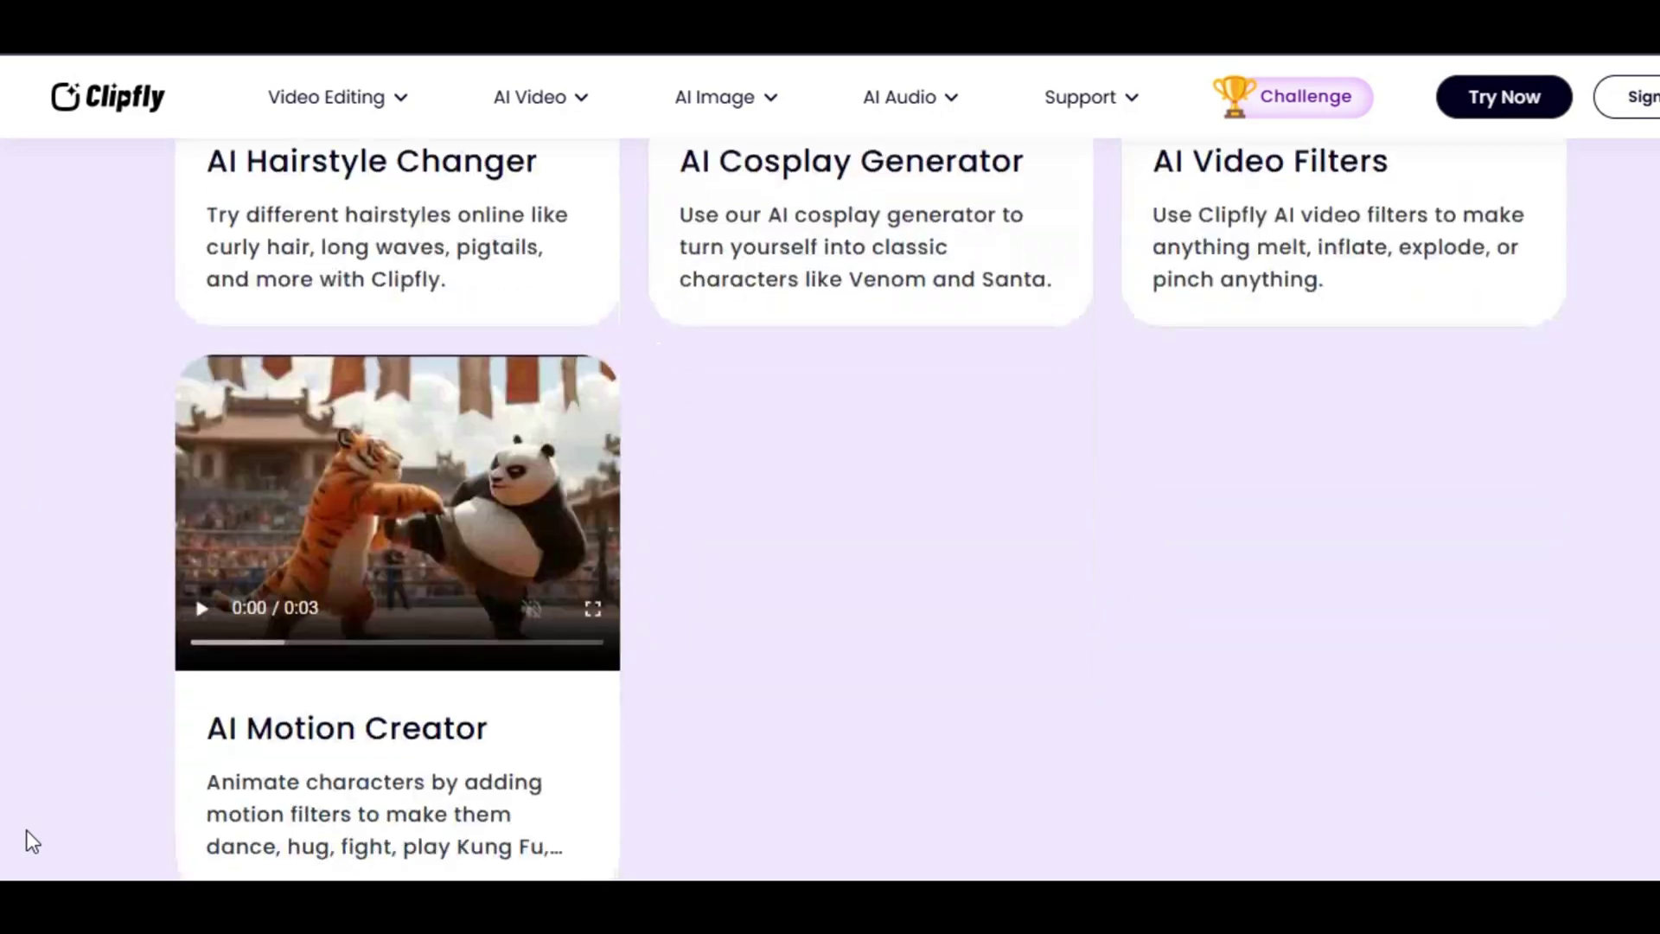
pyautogui.scroll(-5, 32, 840)
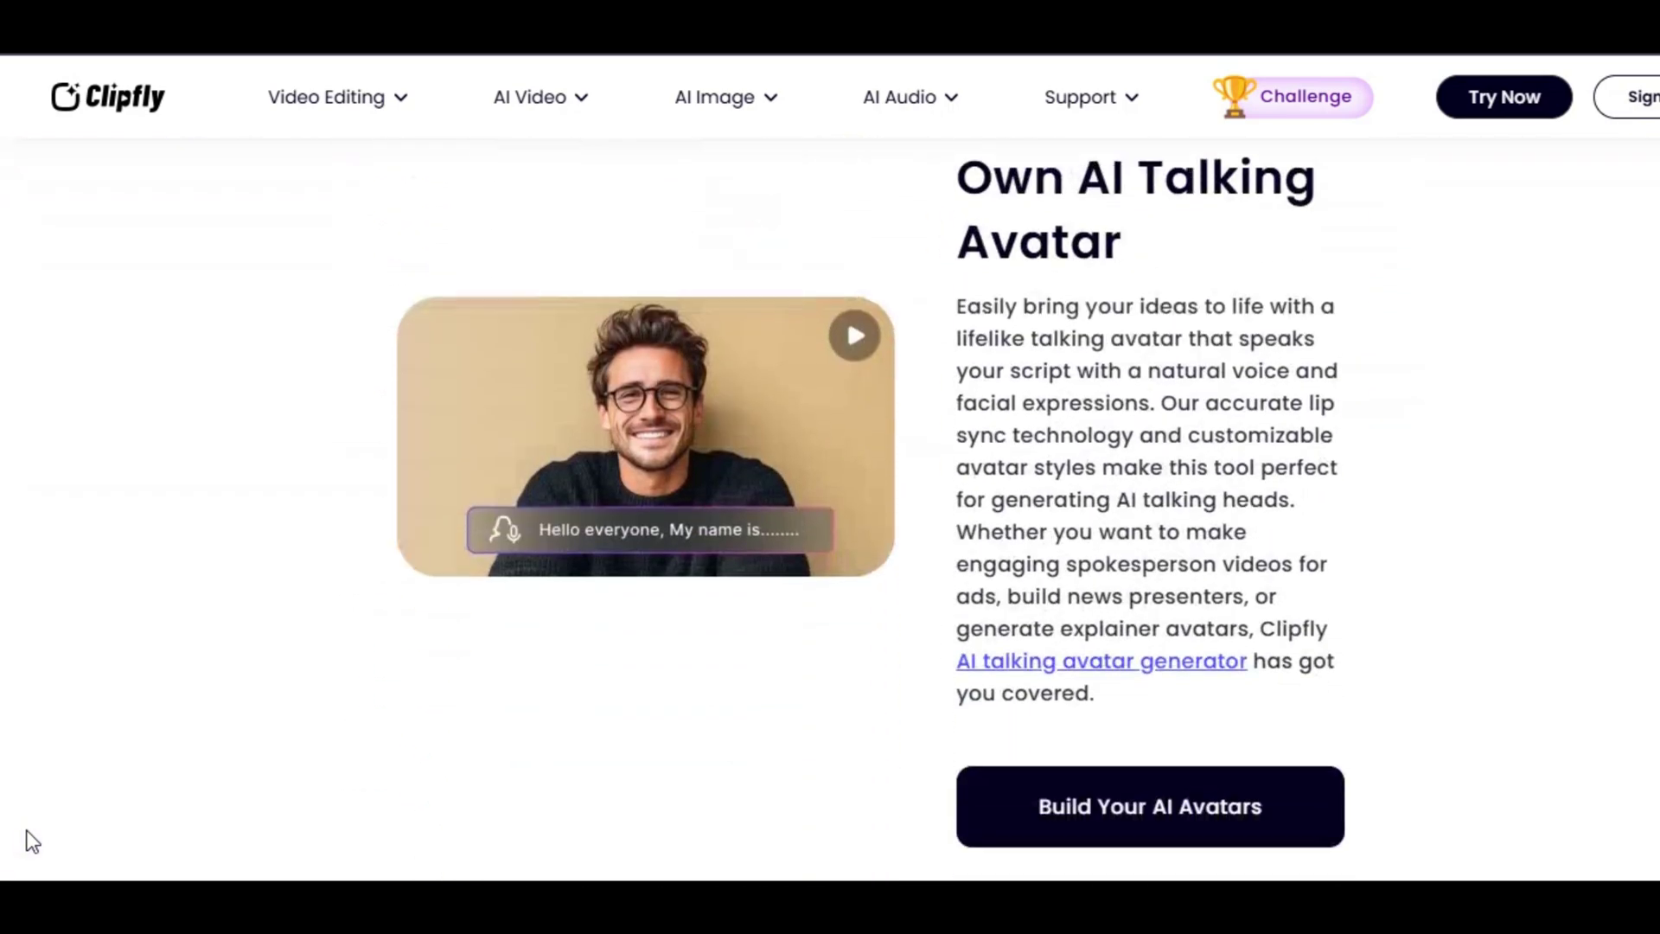
pyautogui.scroll(-15, 32, 840)
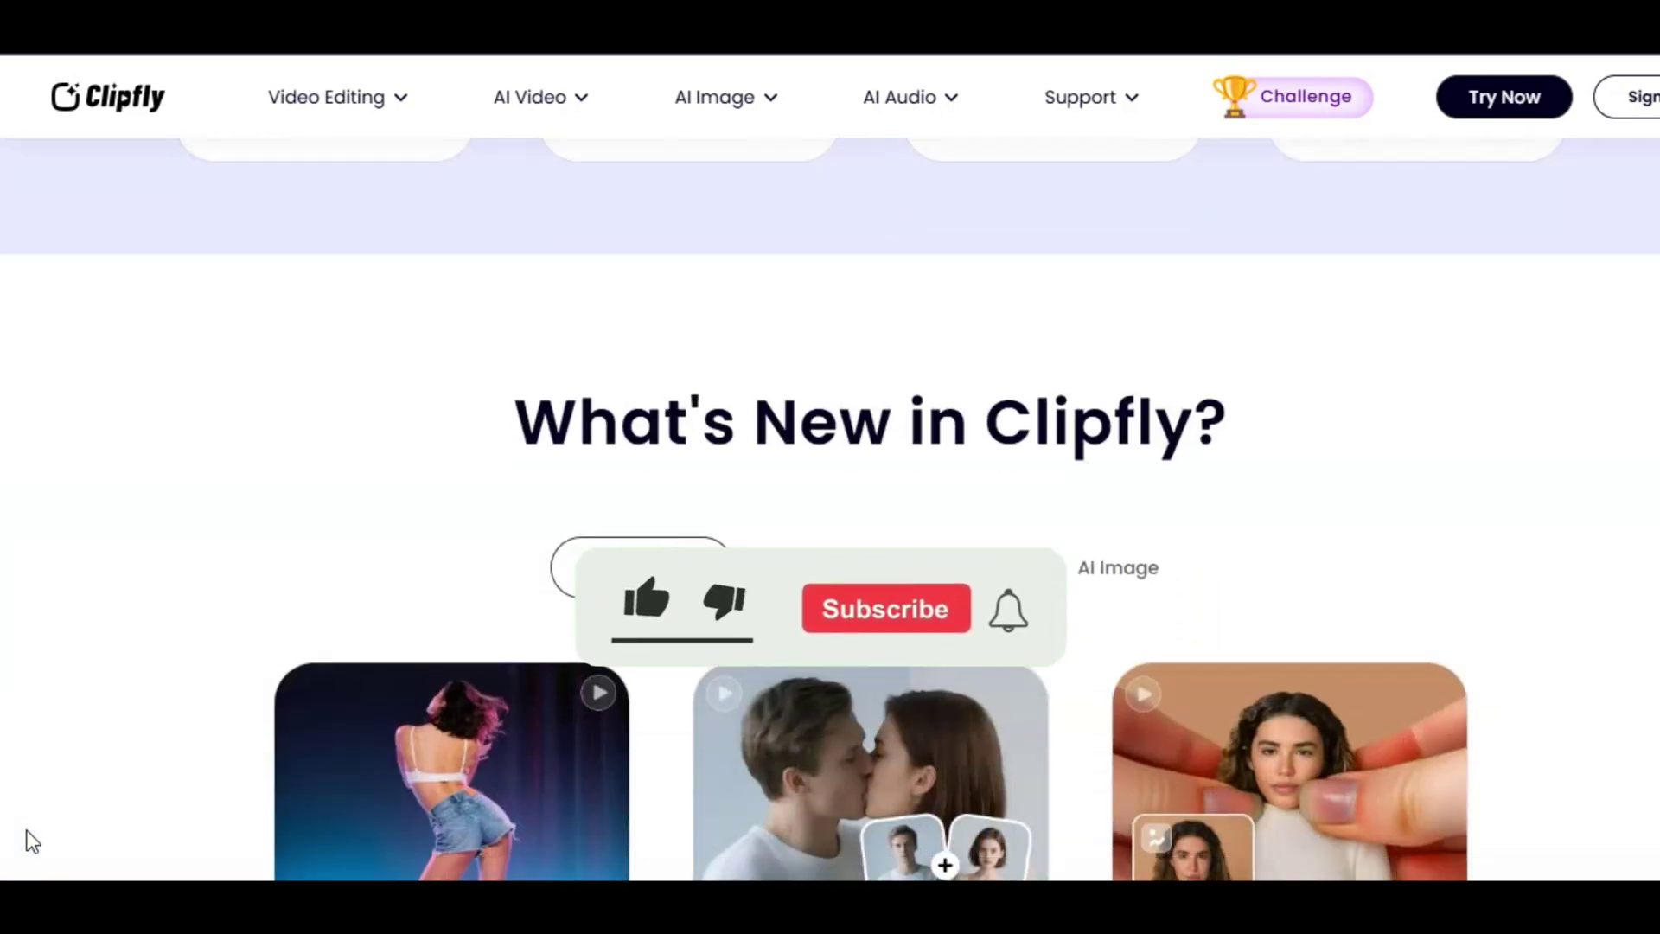
pyautogui.scroll(-15, 32, 840)
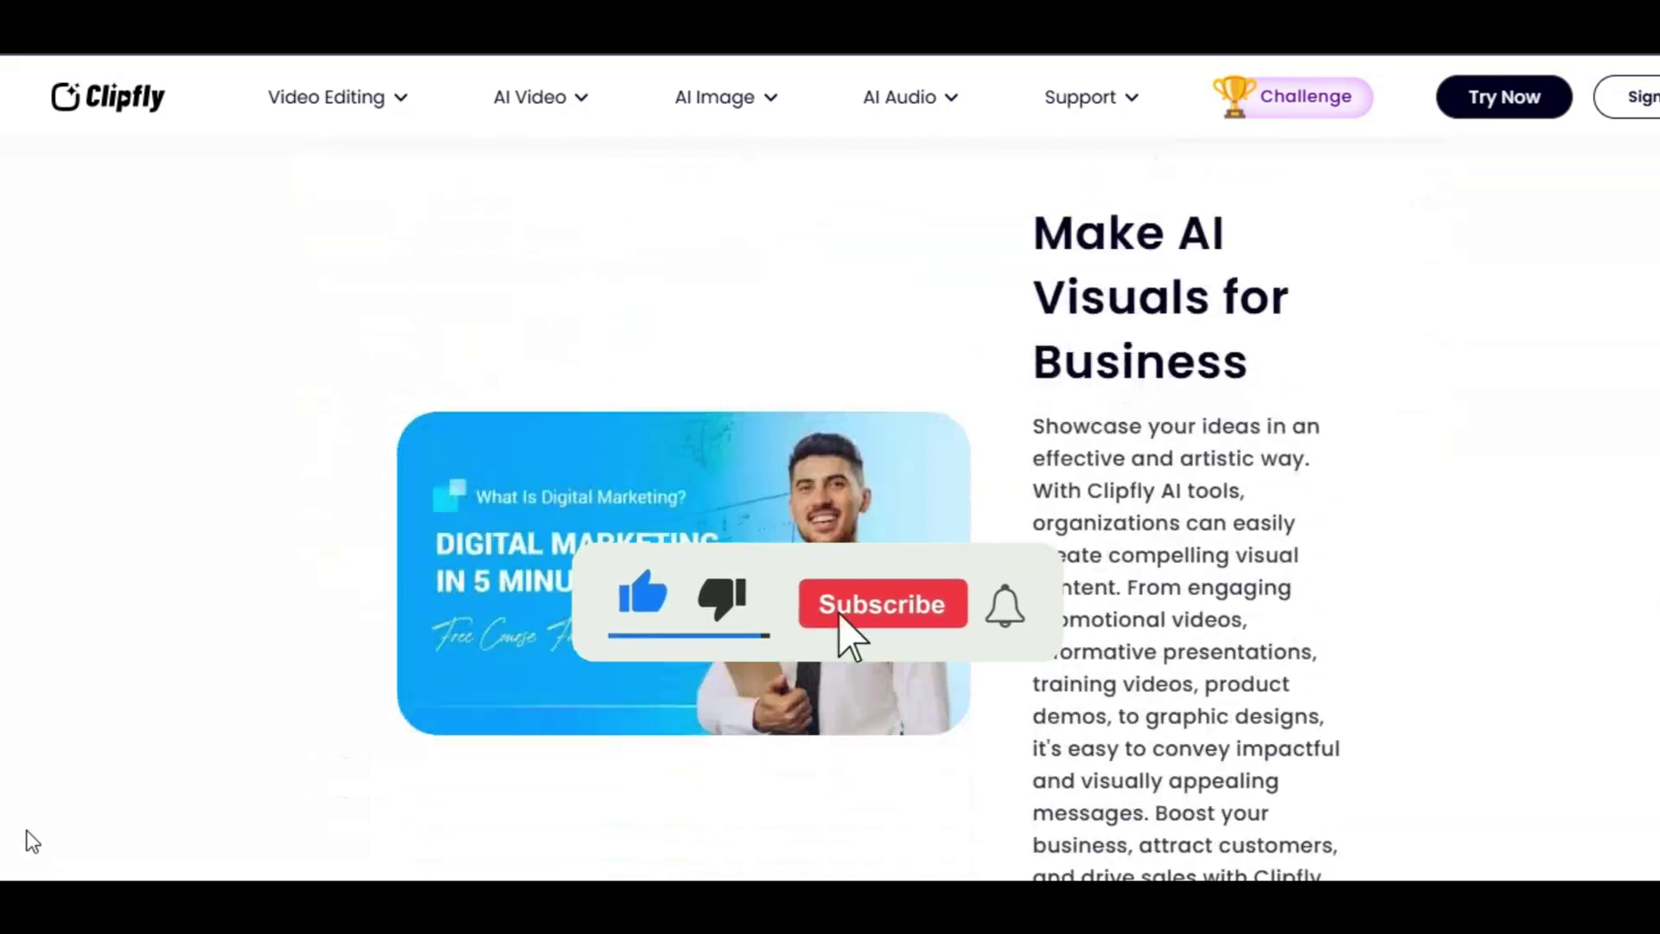
pyautogui.scroll(-15, 32, 840)
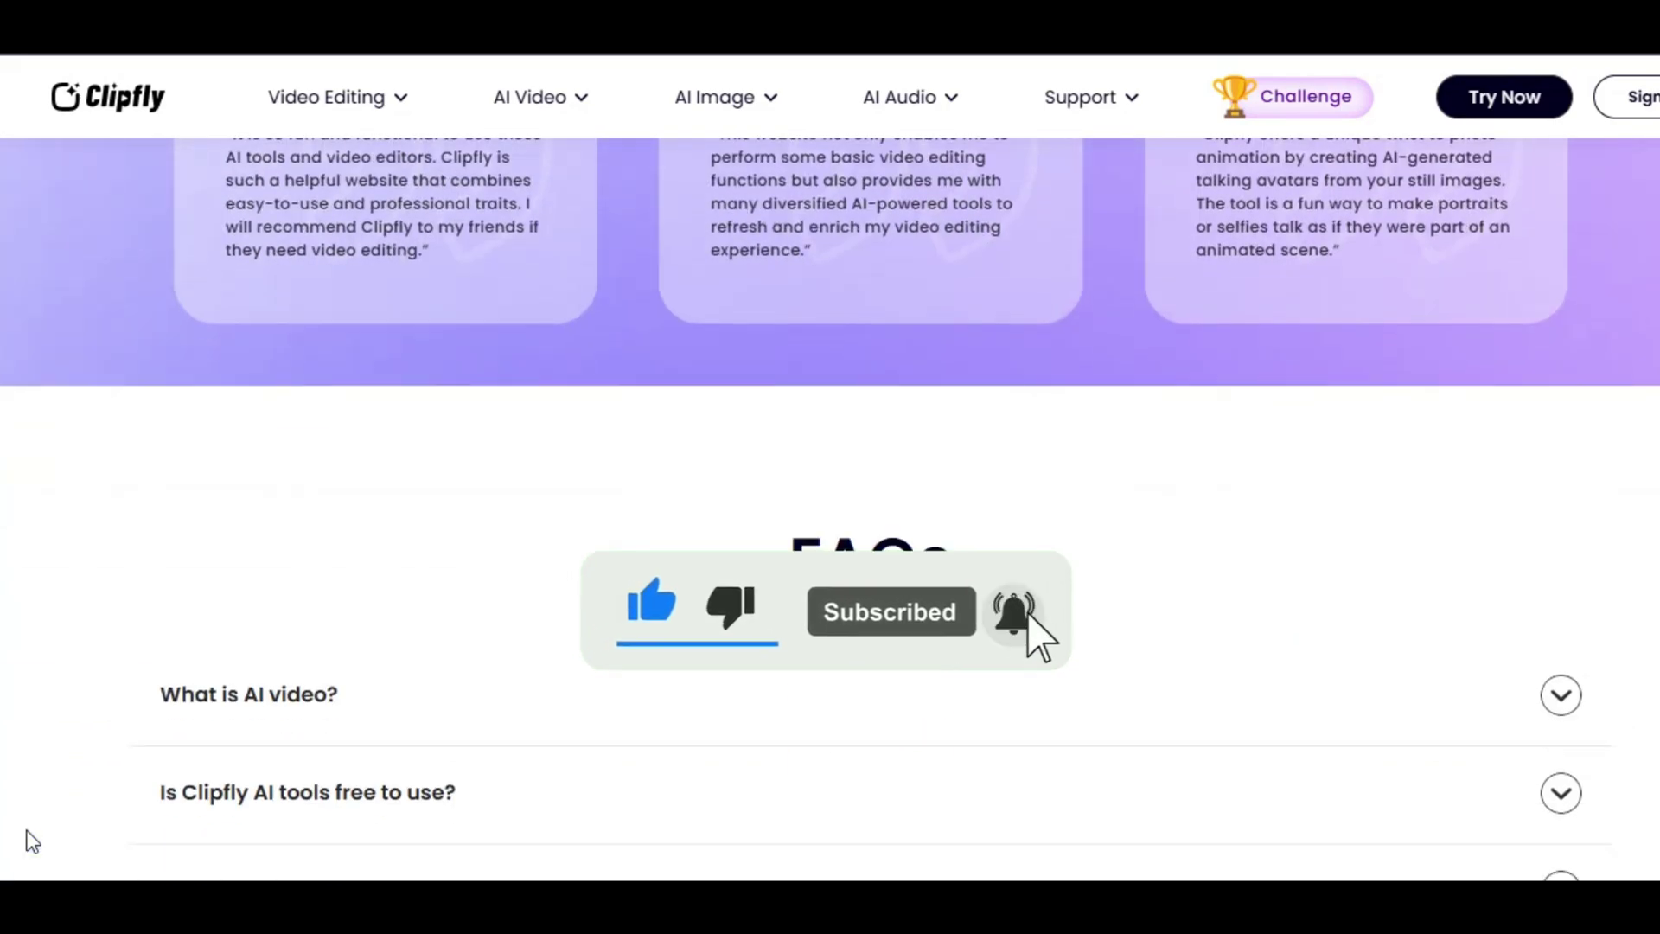